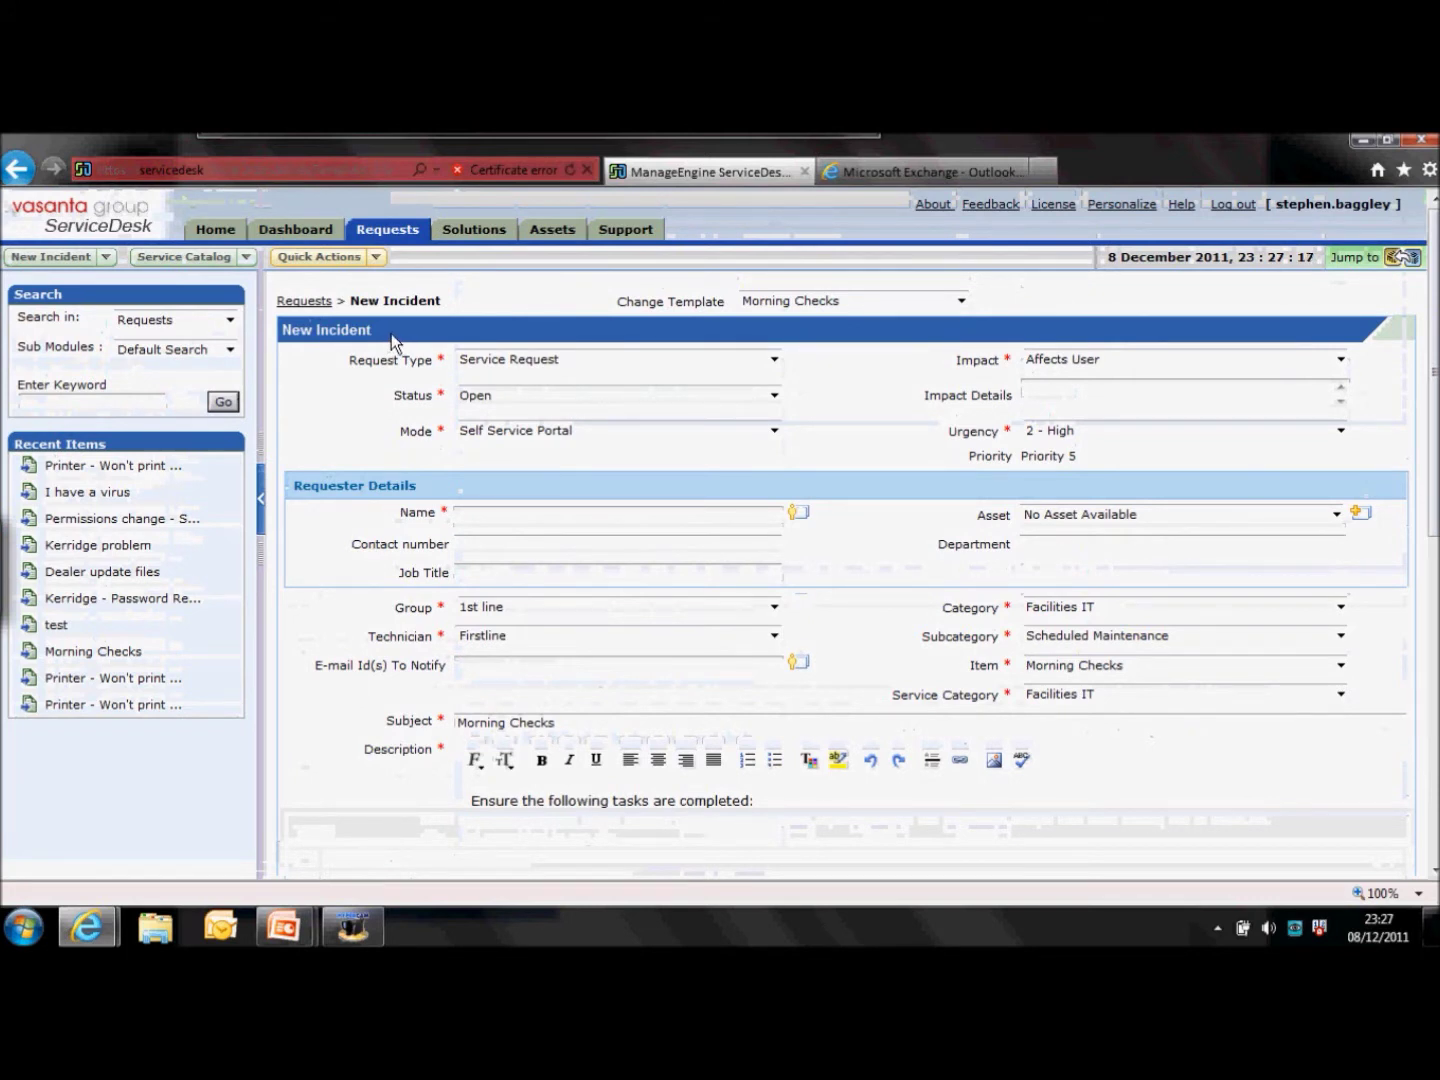
Go to the My Open Or Unassigned list and open request 97 'Printer - Won't print in colour'.
left_click(389, 234)
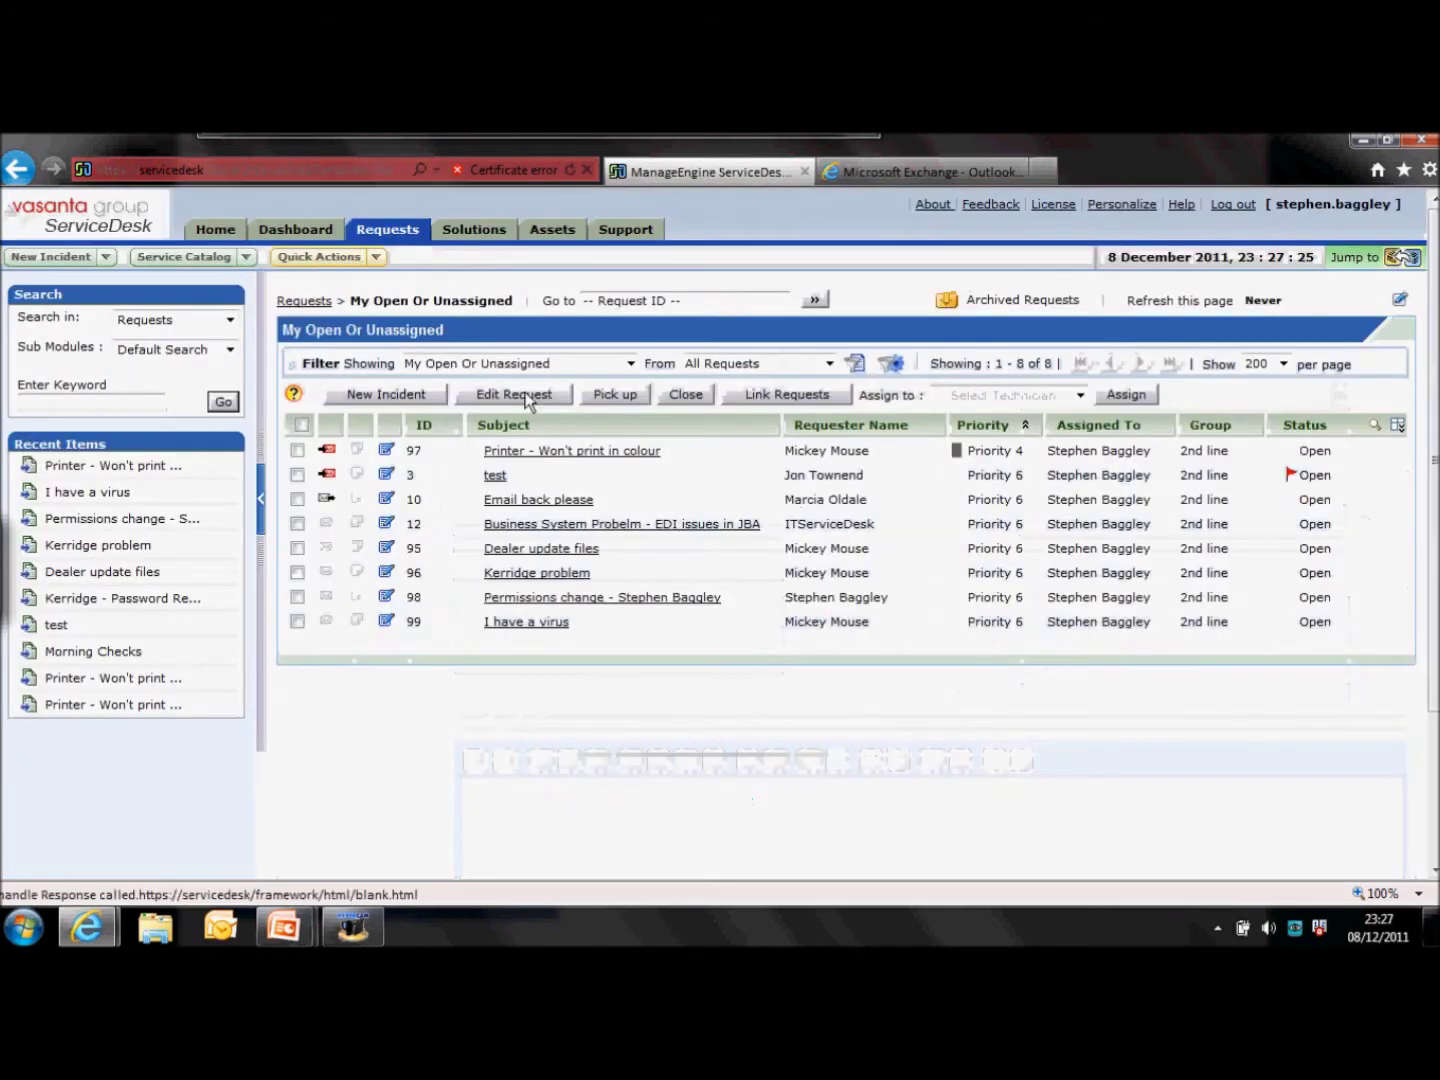
left_click(617, 451)
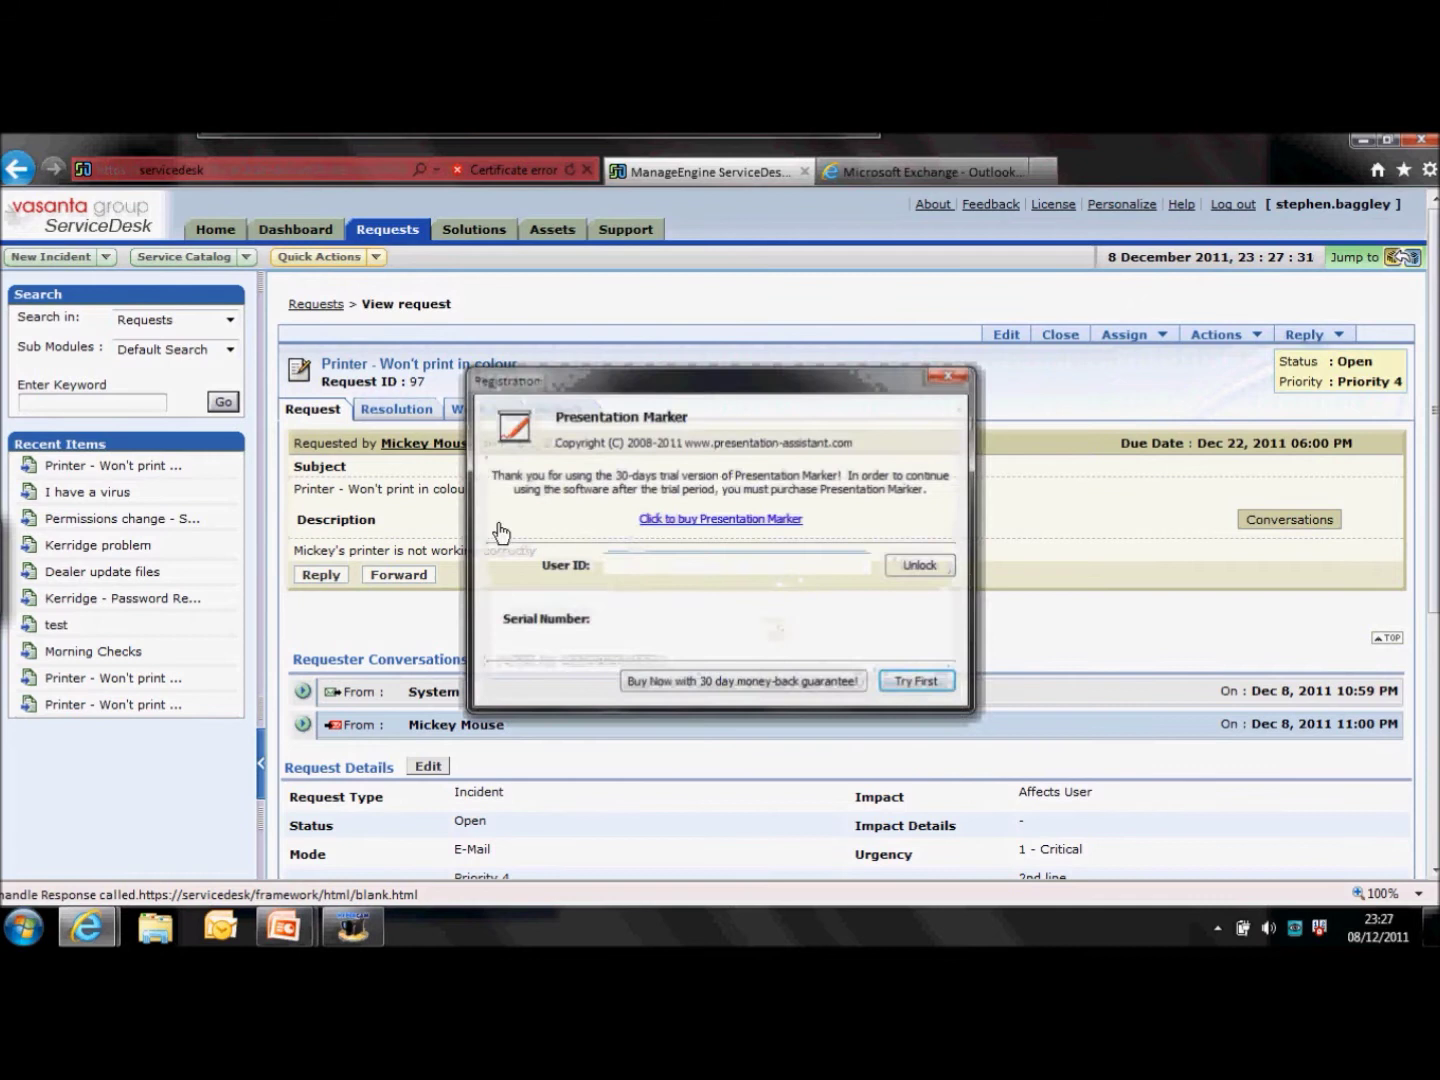
Dismiss the registration prompt, then annotate request 97's subject, requester, due date, status and ID.
left_click(920, 682)
key("alt")
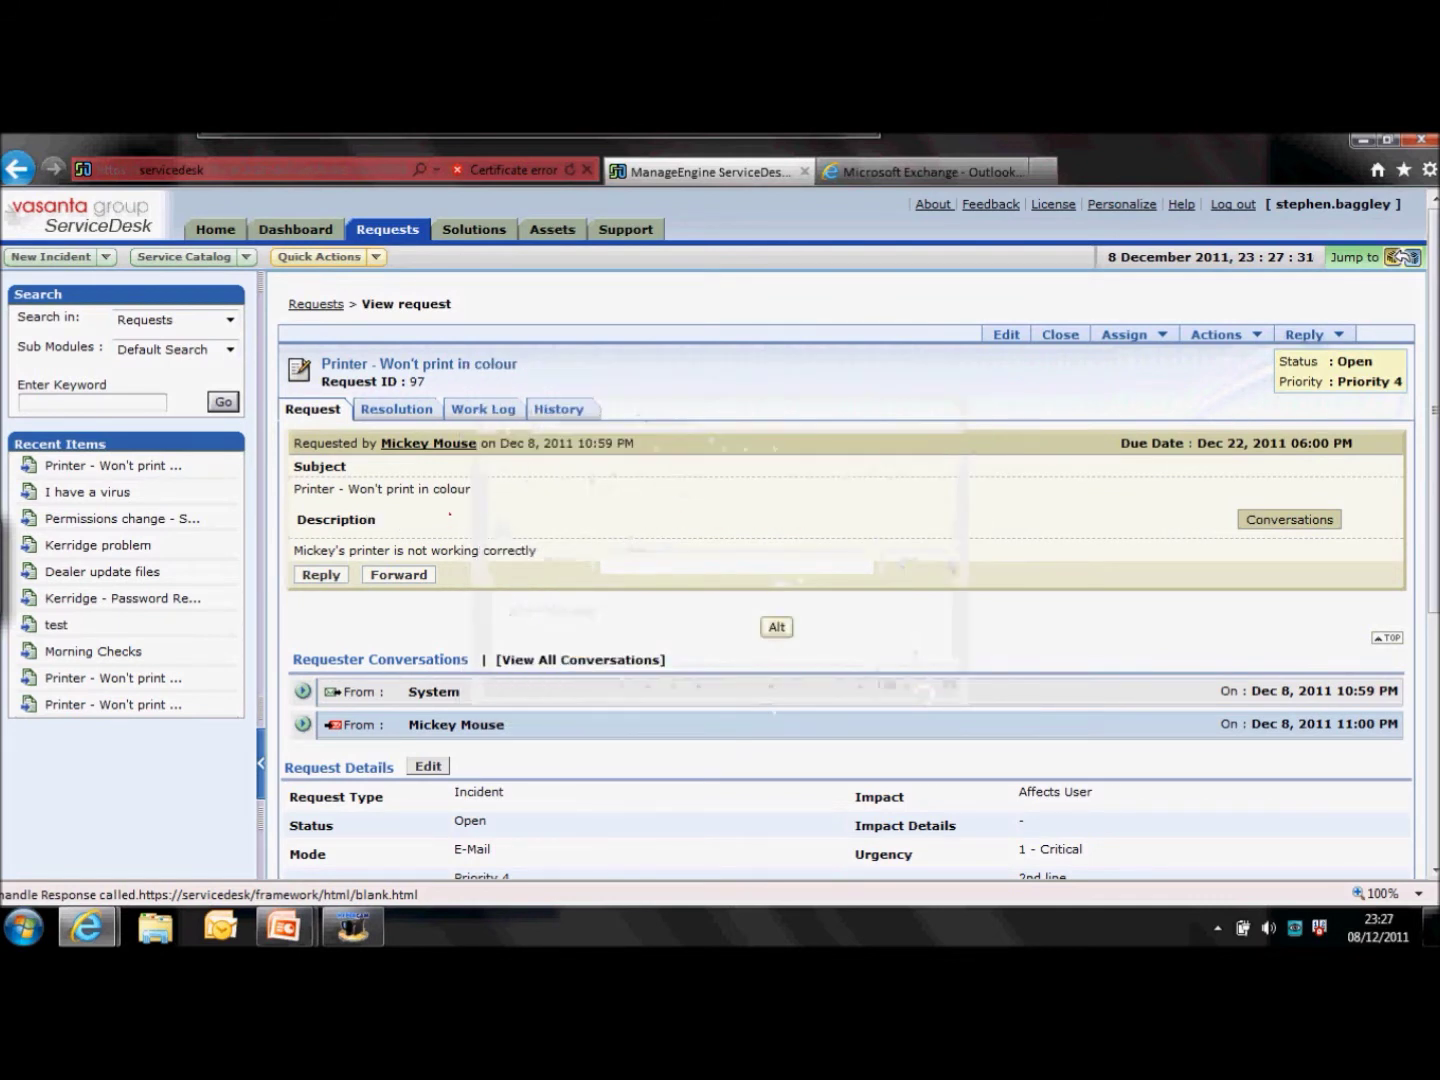
mouse_move(343, 455)
left_mouse_down()
mouse_move(336, 497)
mouse_move(290, 540)
mouse_move(346, 569)
left_mouse_up()
mouse_move(487, 436)
left_mouse_down()
mouse_move(374, 474)
mouse_move(498, 422)
mouse_move(547, 460)
mouse_move(528, 452)
left_mouse_up()
left_click_drag(1160, 420, 1170, 425)
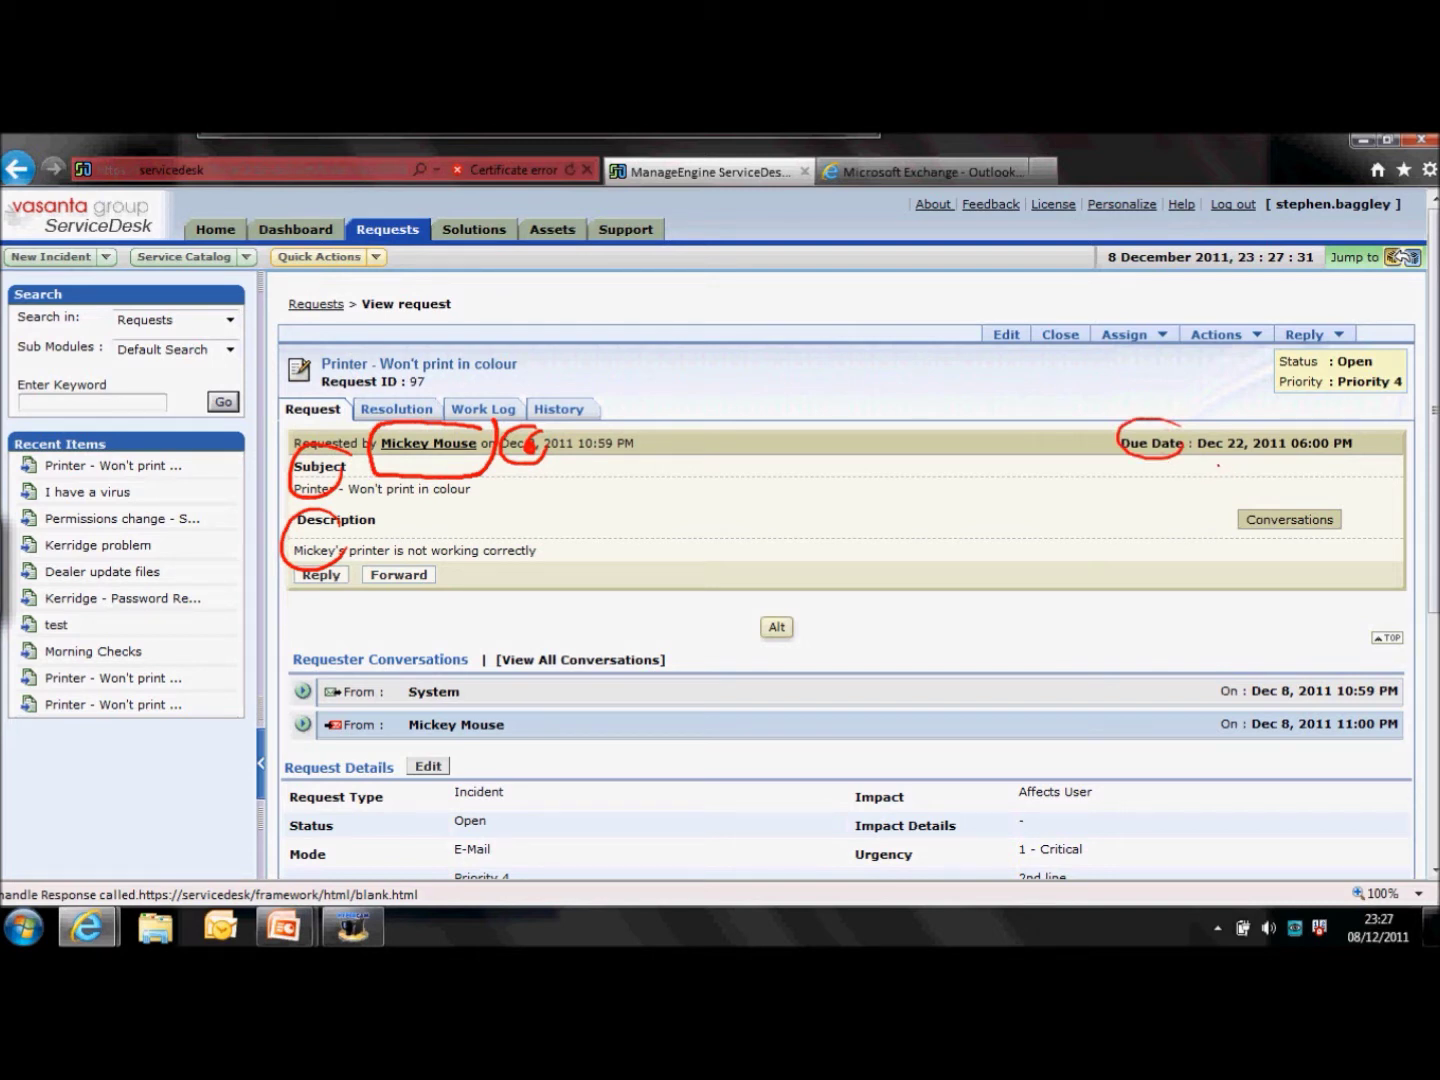
left_click_drag(1192, 462, 1314, 456)
mouse_move(1282, 347)
left_mouse_down()
mouse_move(1266, 356)
mouse_move(1420, 362)
mouse_move(1368, 396)
mouse_move(1264, 391)
left_mouse_up()
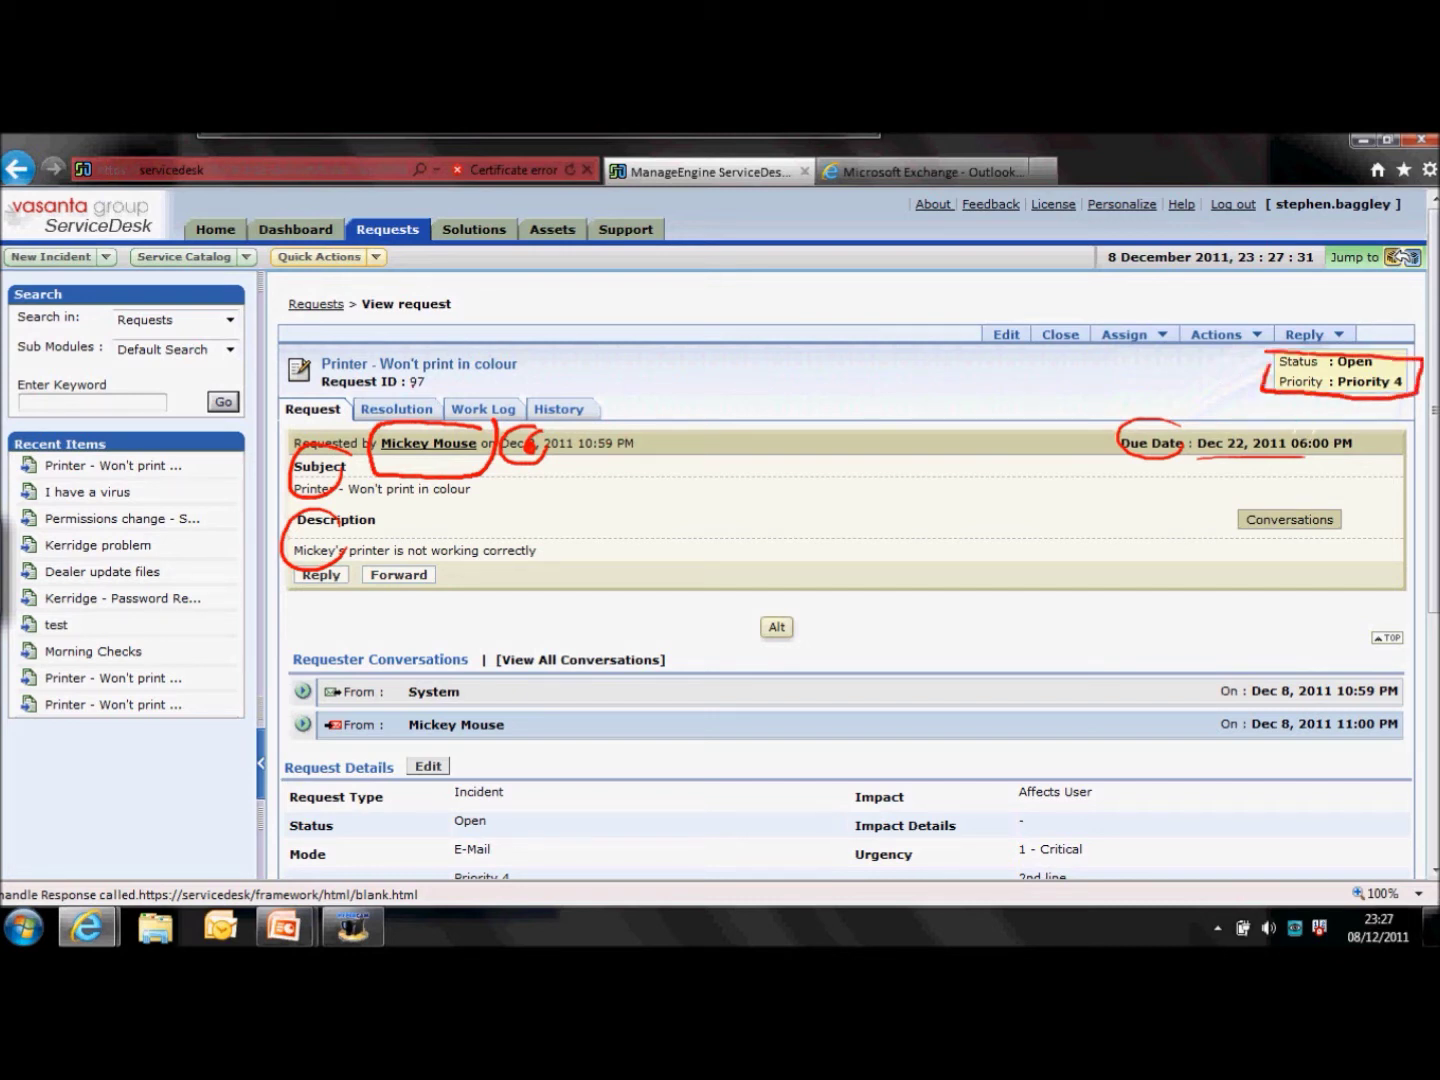
mouse_move(427, 368)
left_mouse_down()
mouse_move(409, 393)
mouse_move(440, 376)
mouse_move(401, 352)
mouse_move(525, 352)
mouse_move(401, 377)
mouse_move(376, 350)
left_mouse_up()
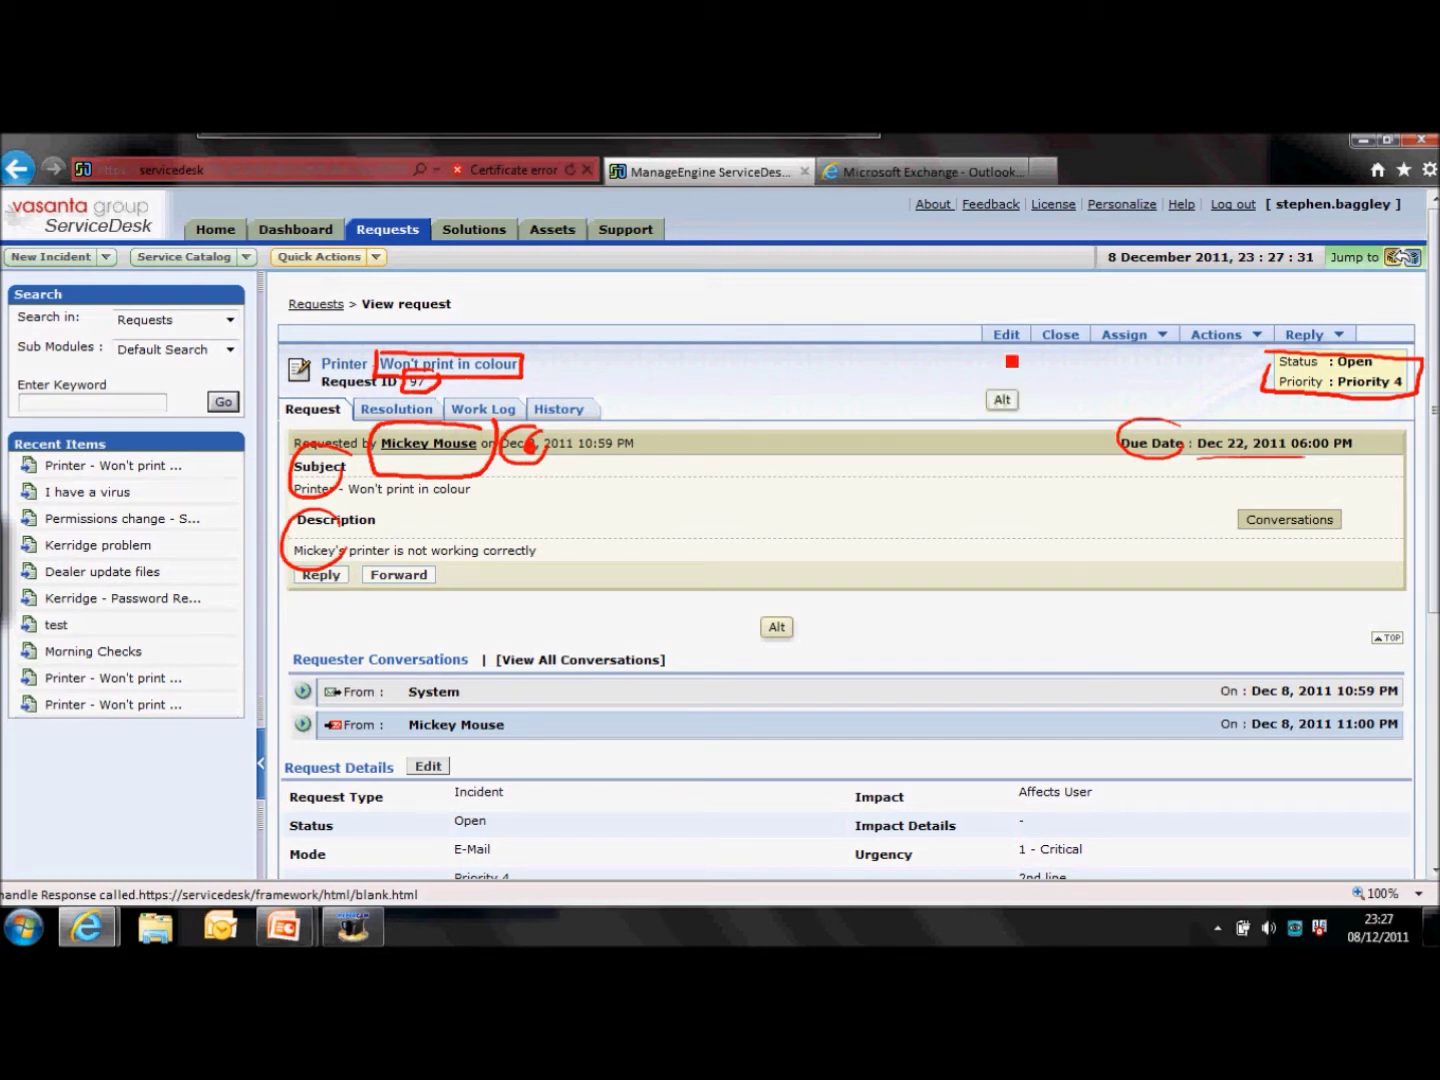
key("Escape")
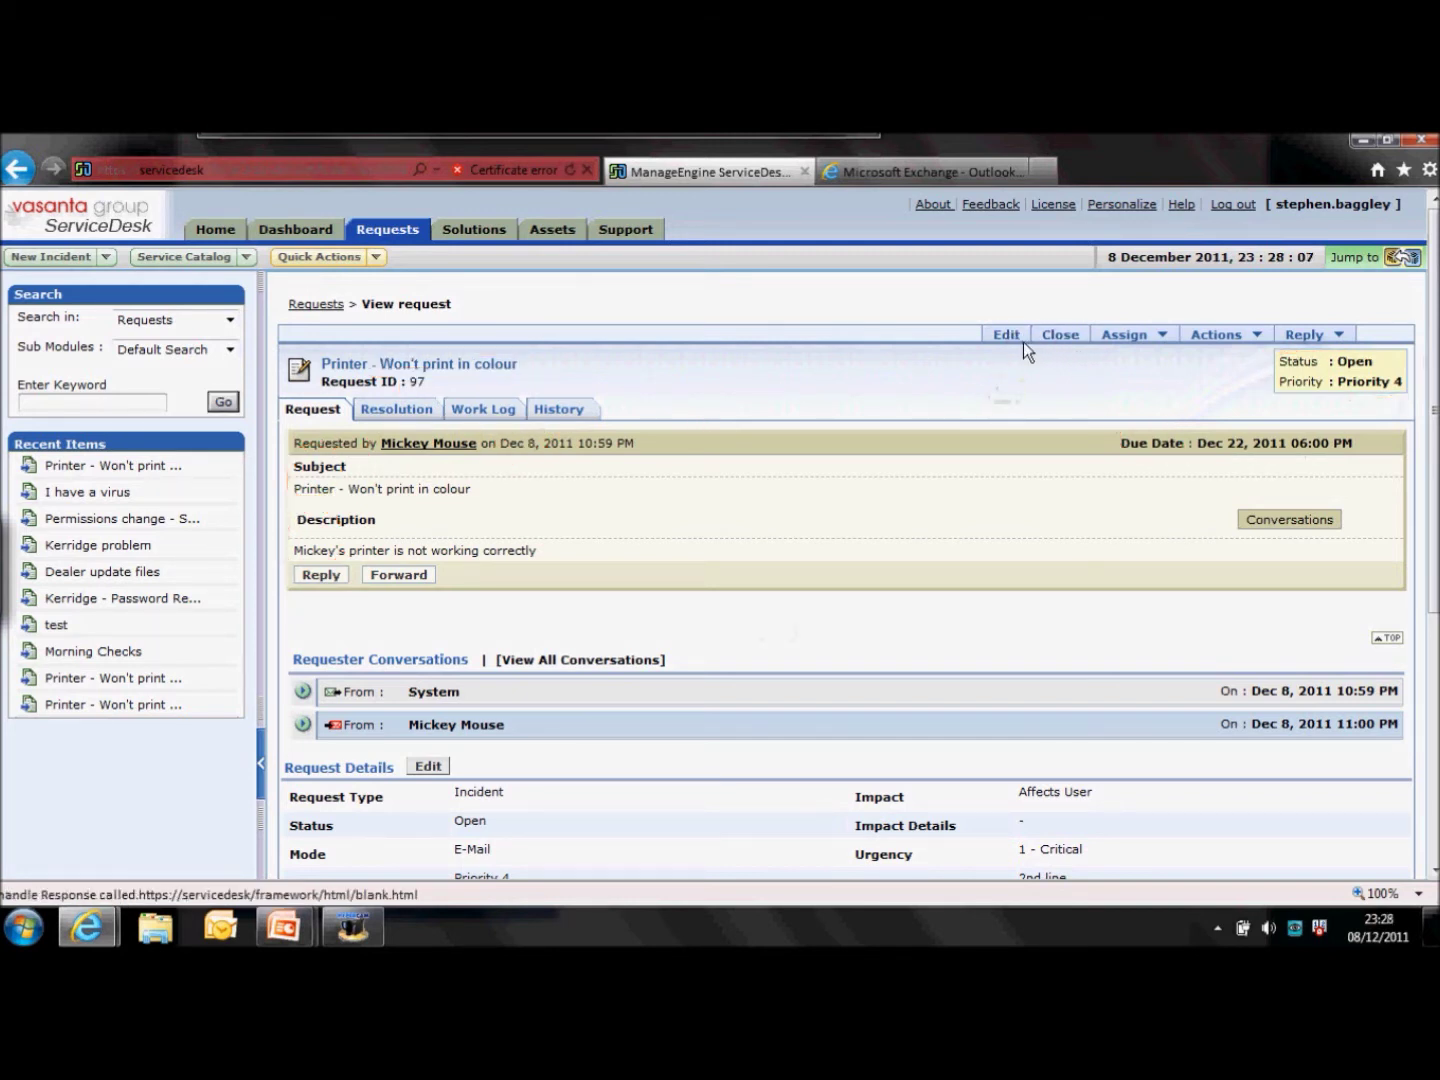
mouse_move(1210, 345)
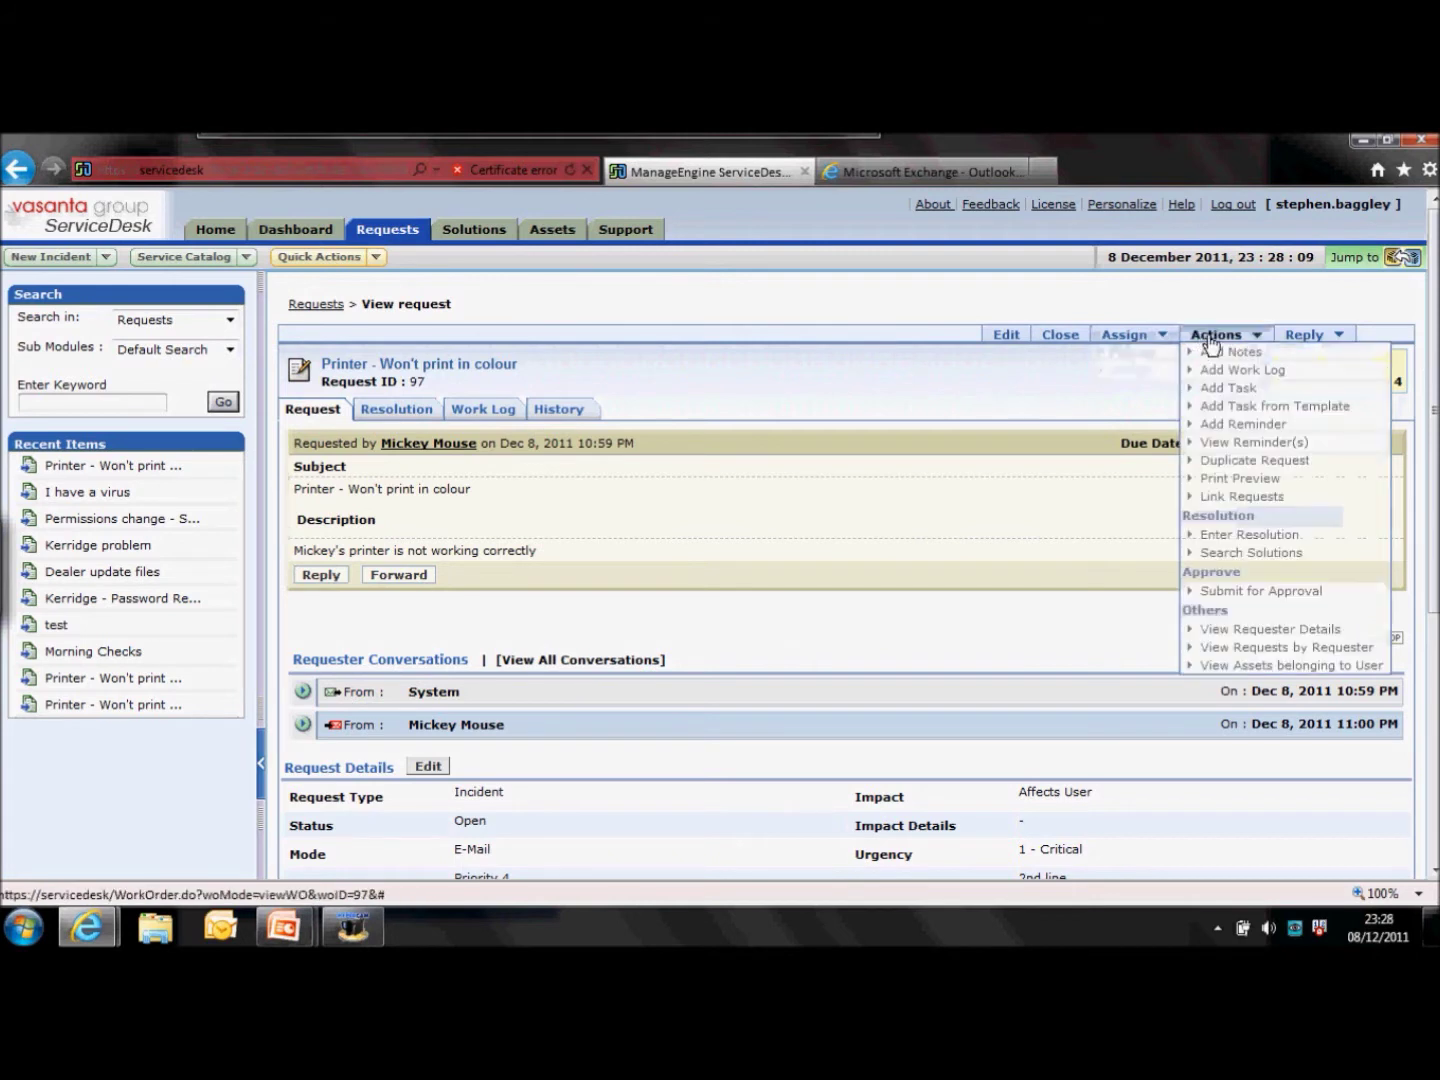
mouse_move(1300, 340)
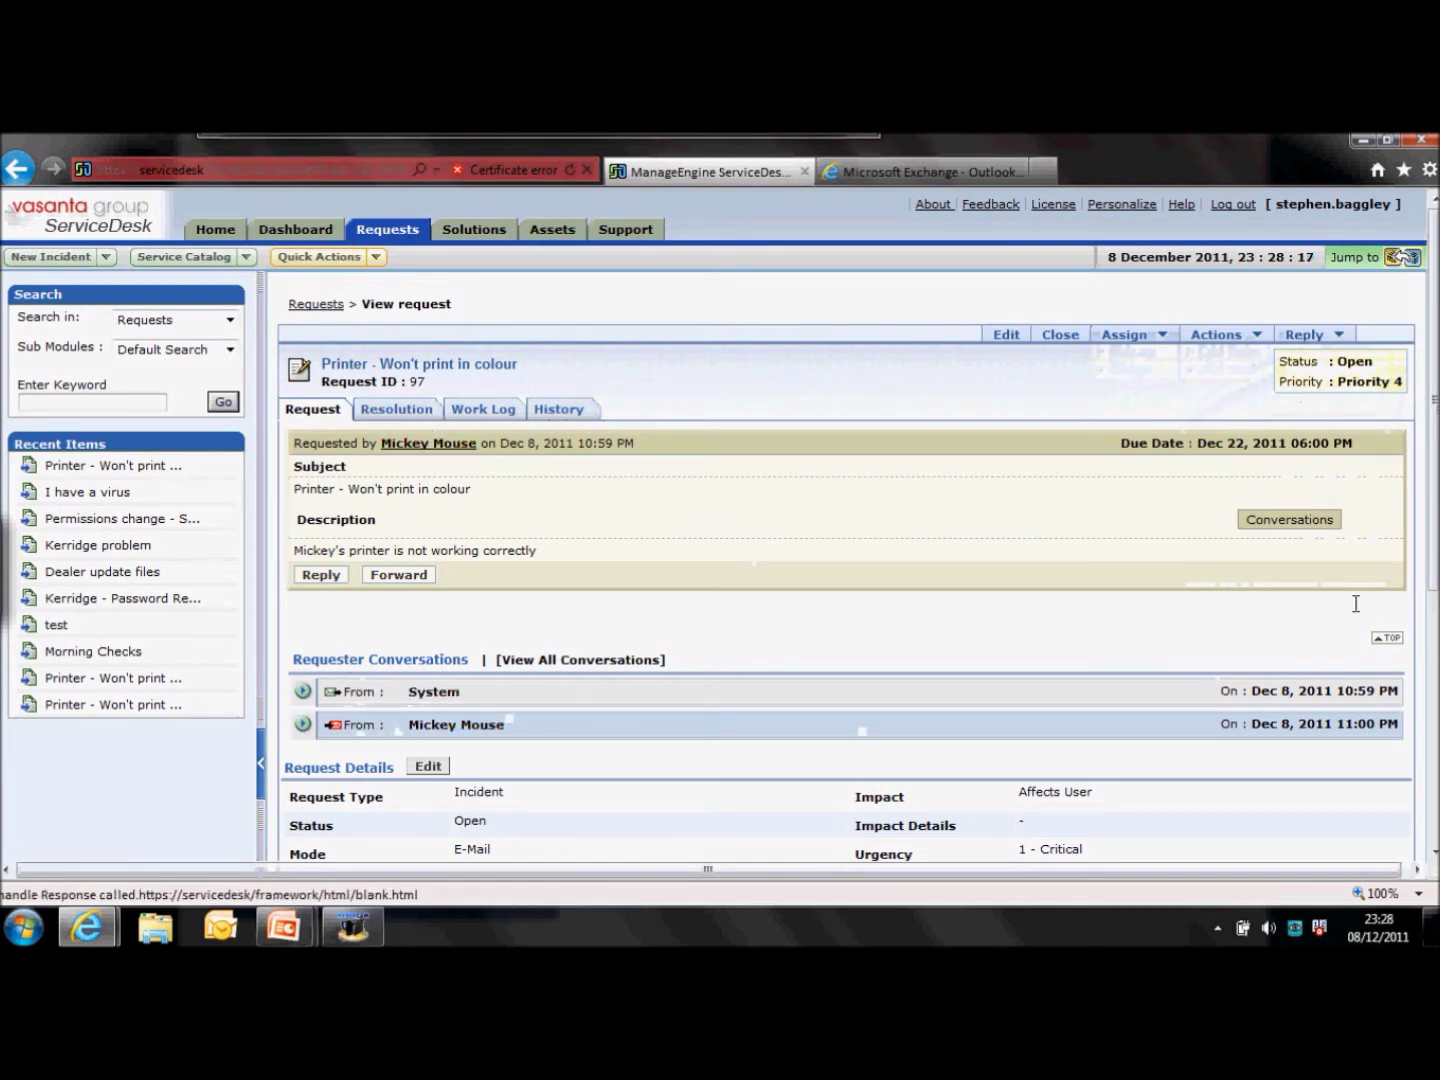
scroll(895, 568, "down", 5)
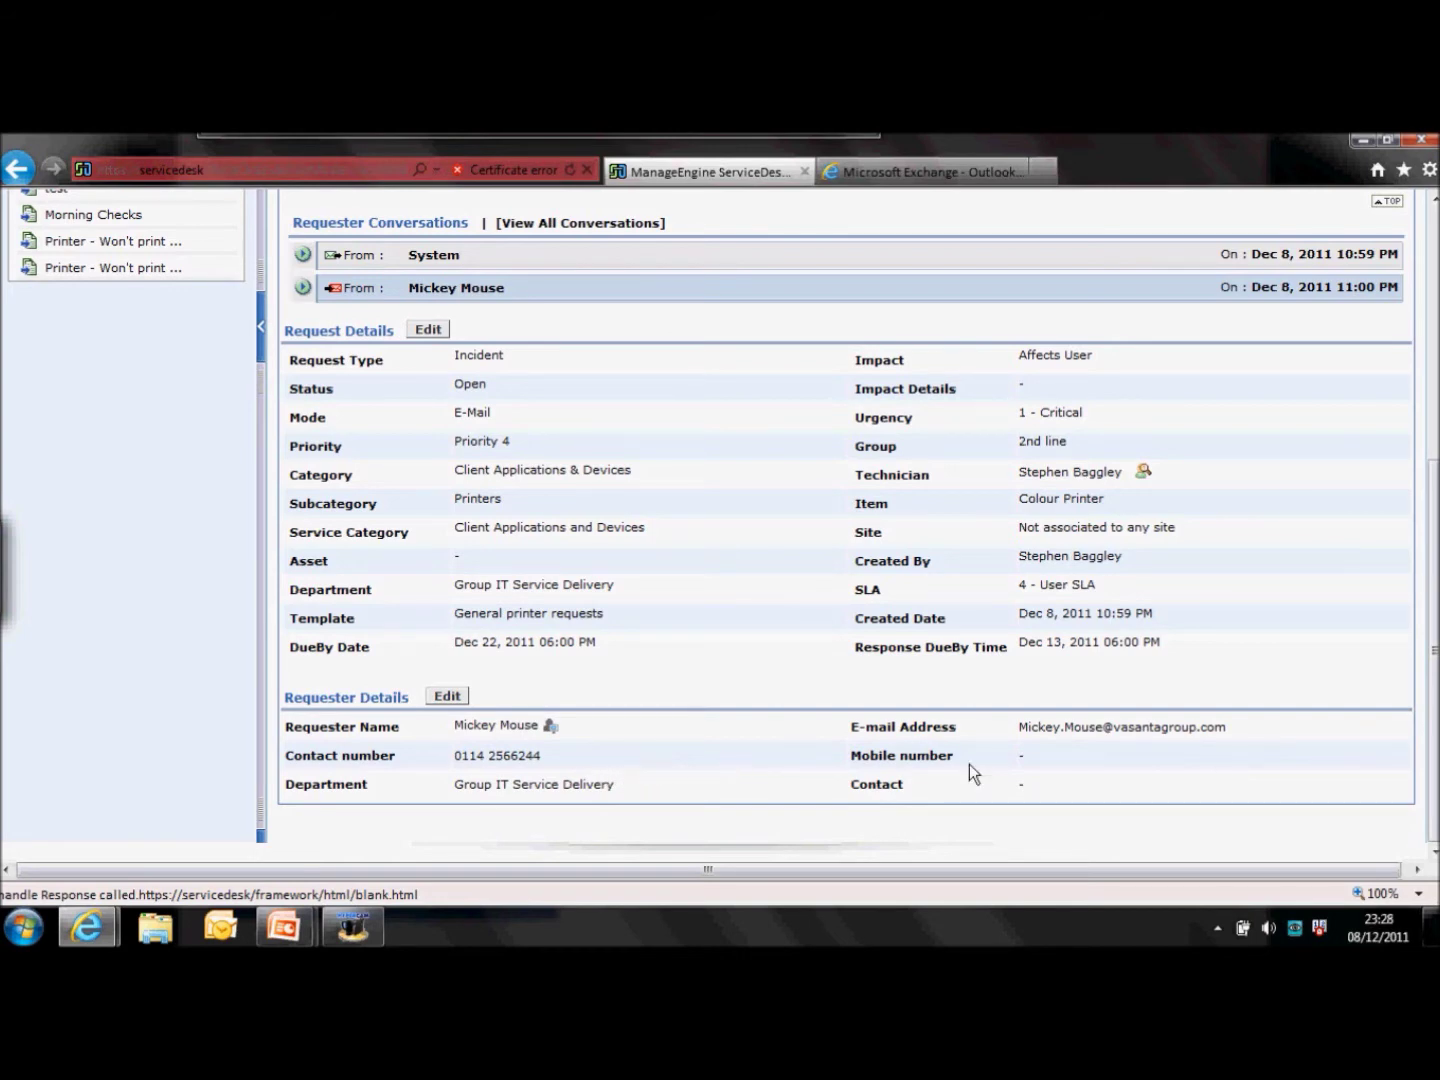
scroll(1432, 630, "up", 3)
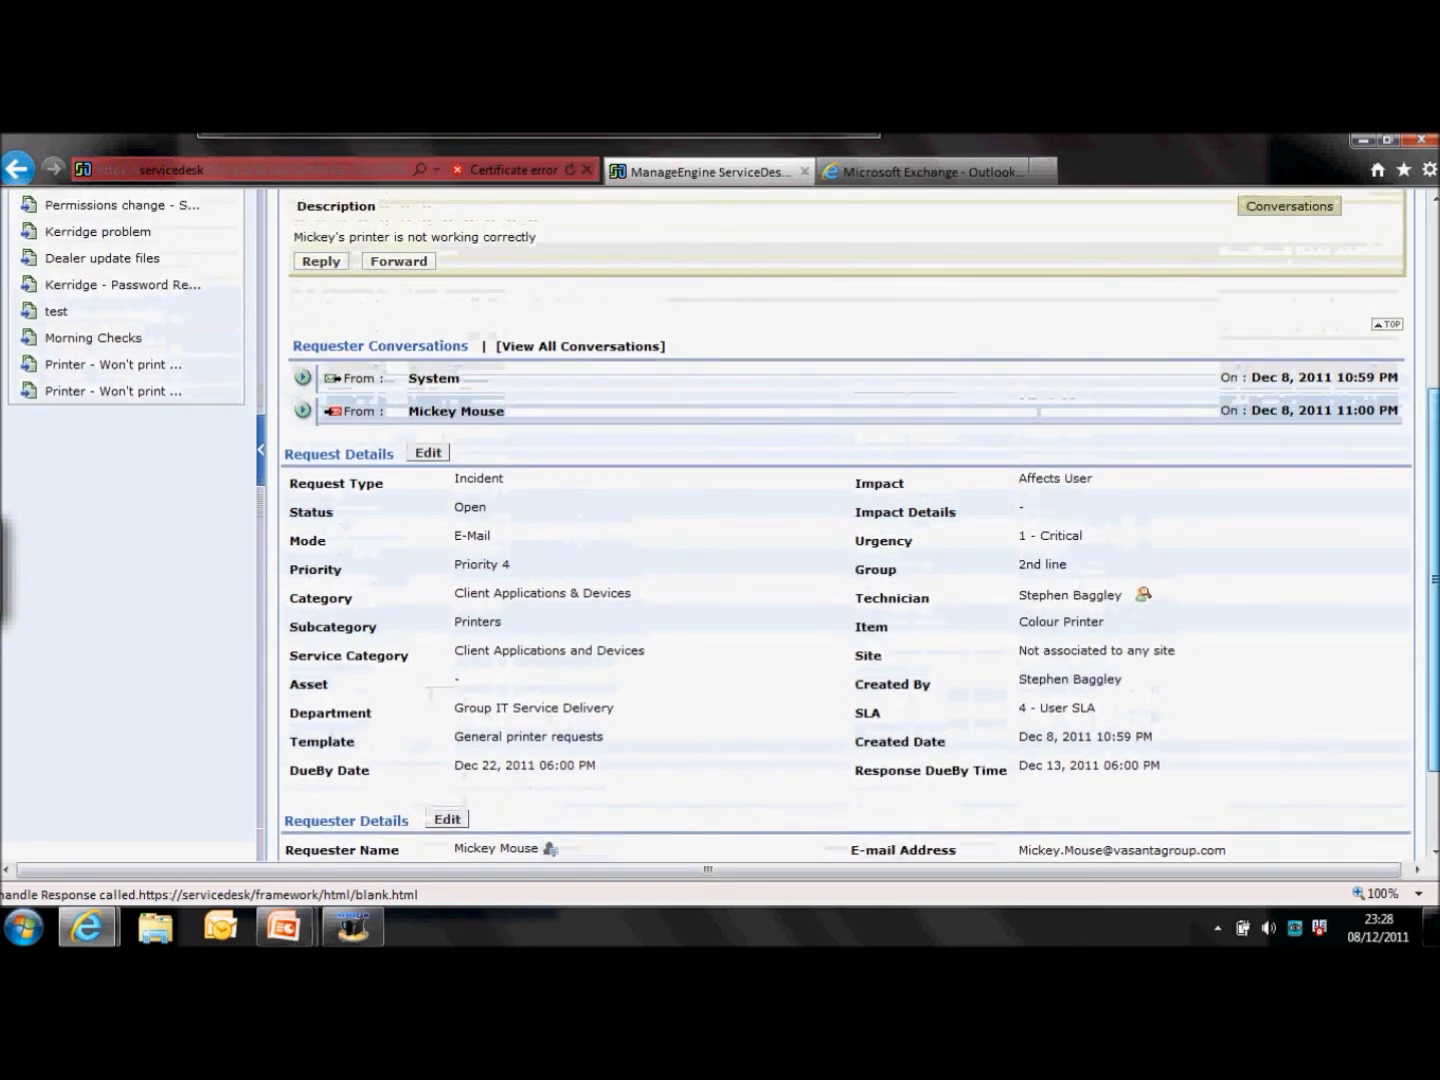
left_click_drag(1434, 589, 1434, 590)
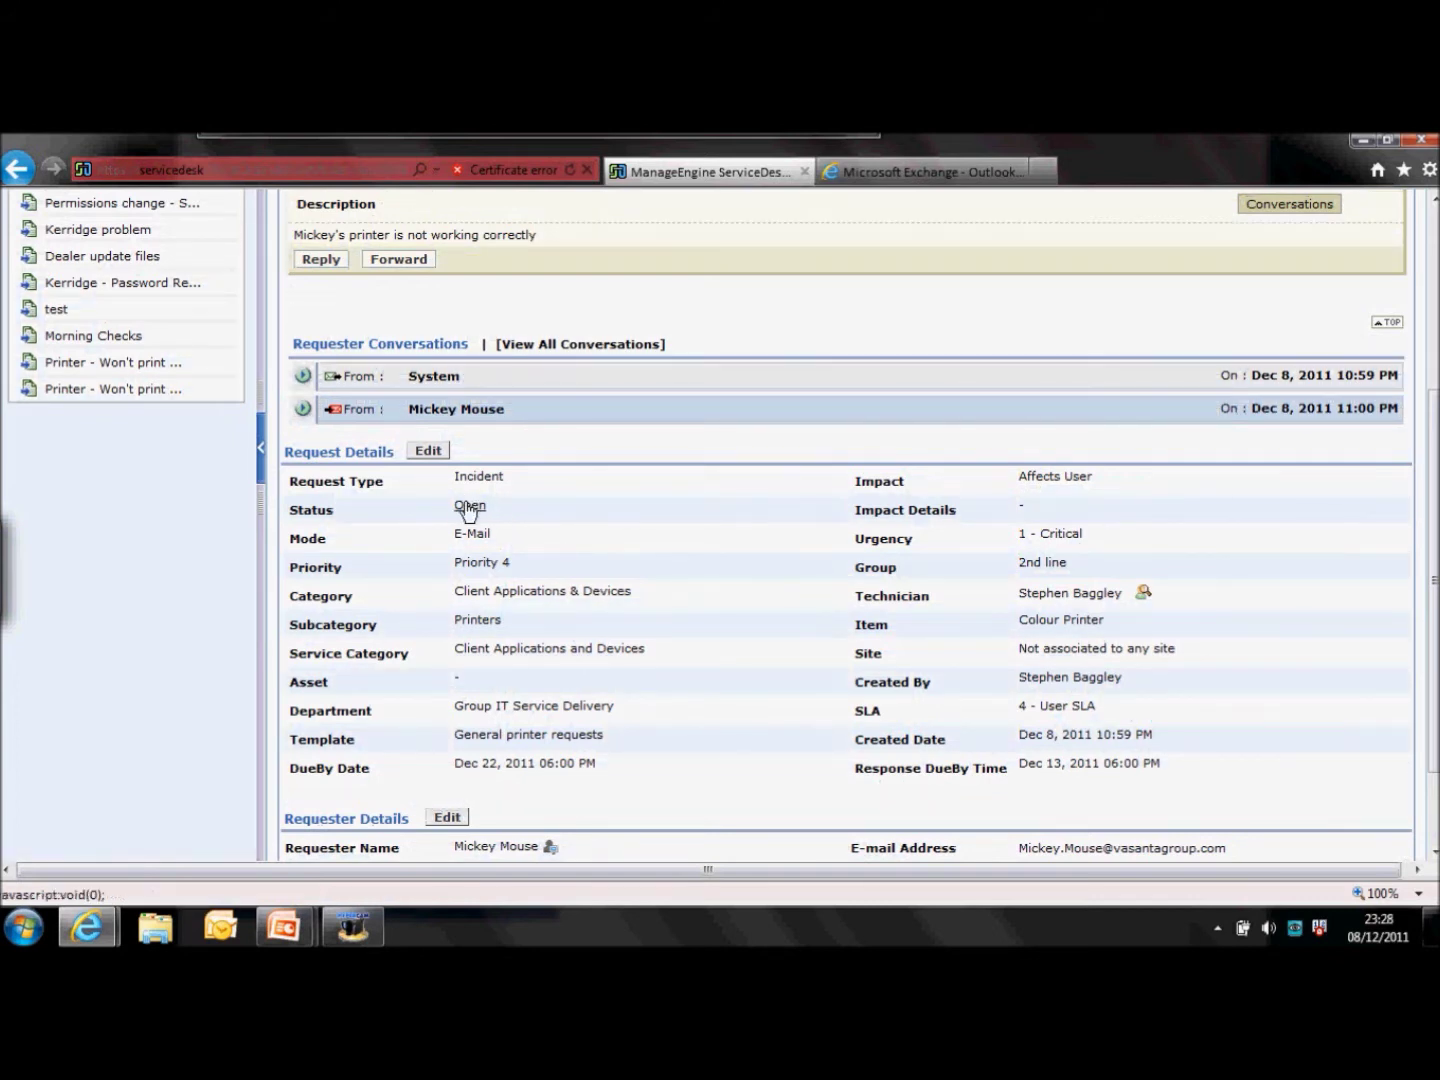
Change request 97's Mode inline from E-Mail to Personal Visit.
left_click(478, 536)
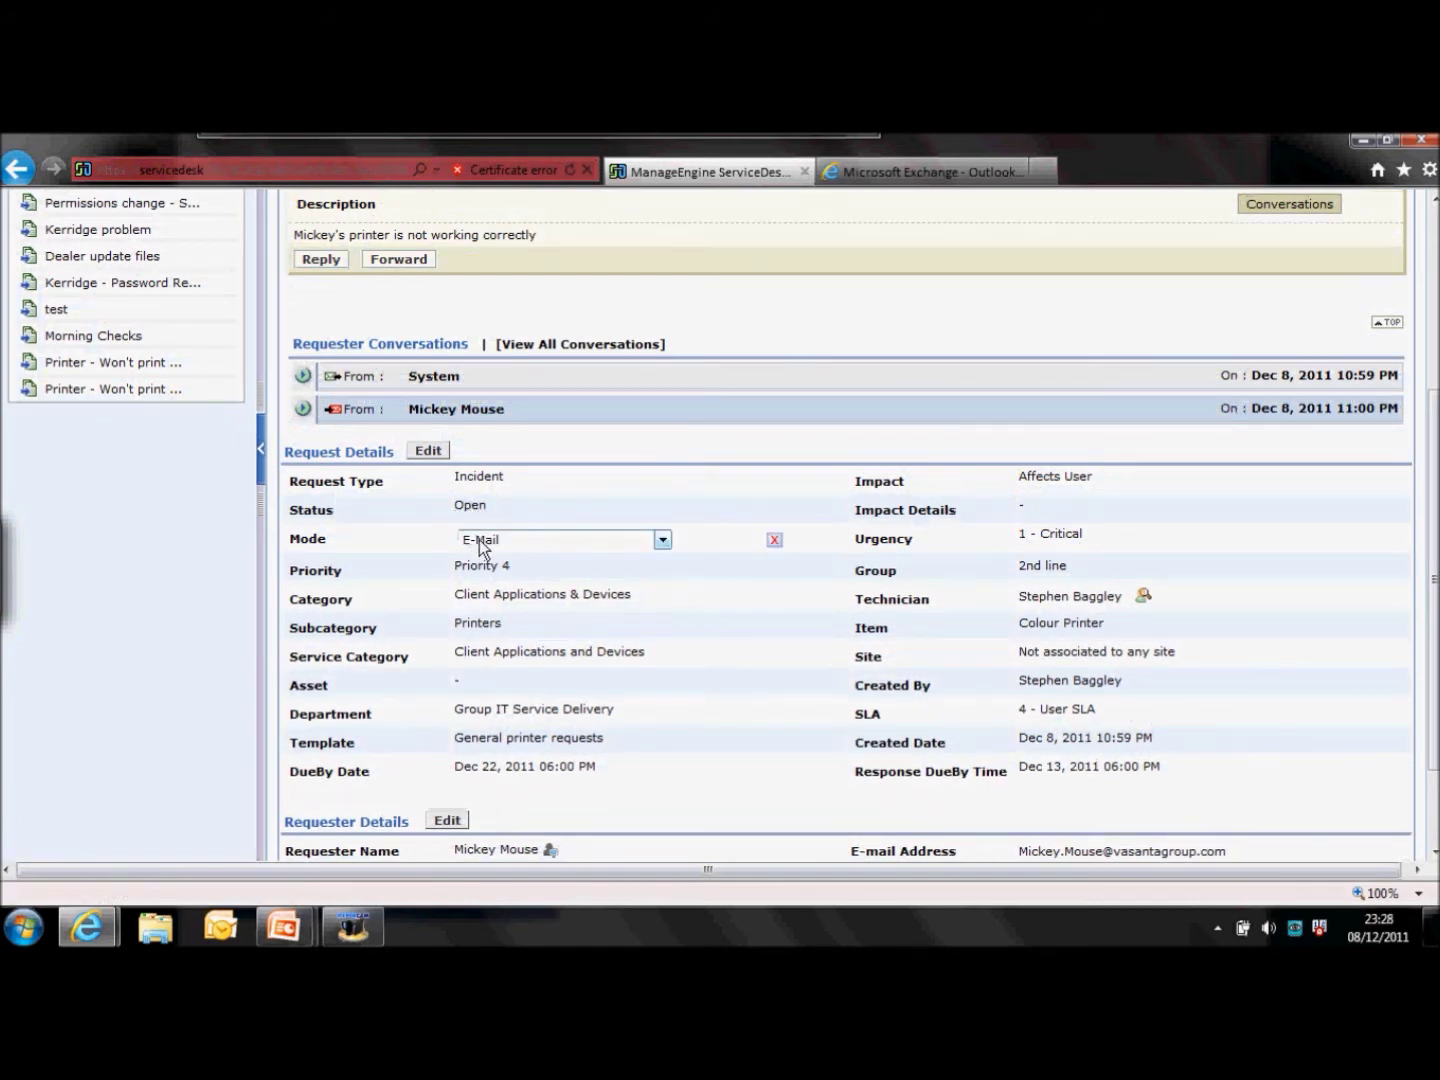
left_click(660, 541)
left_click(566, 583)
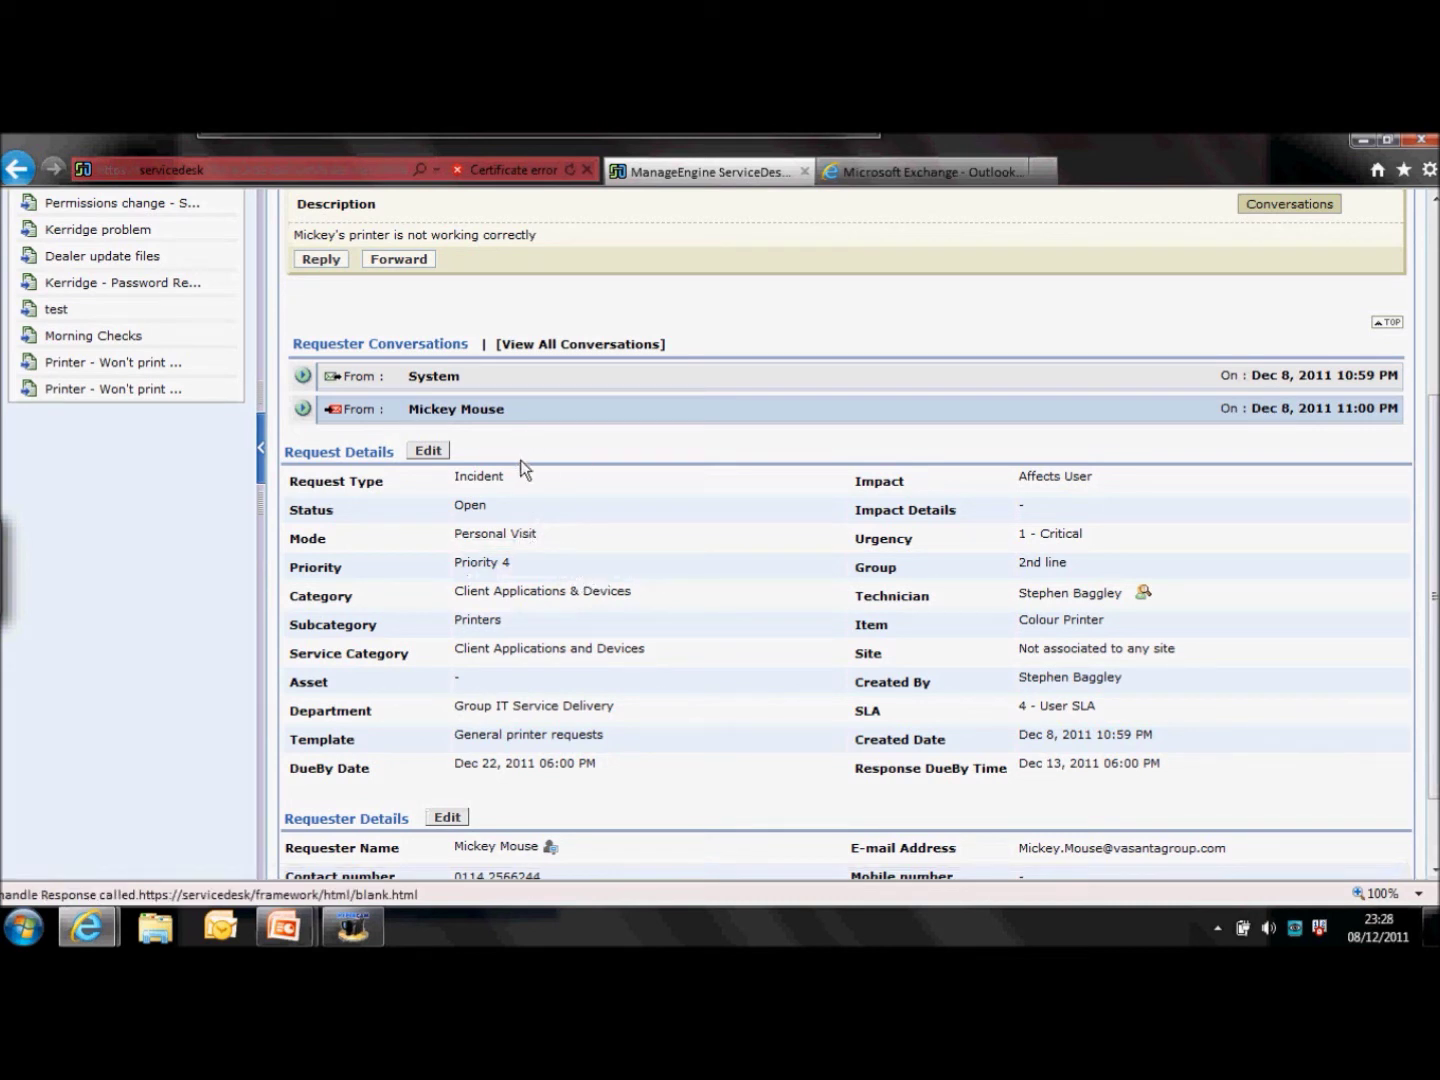
Make all request details editable and save them with Update.
left_click(430, 452)
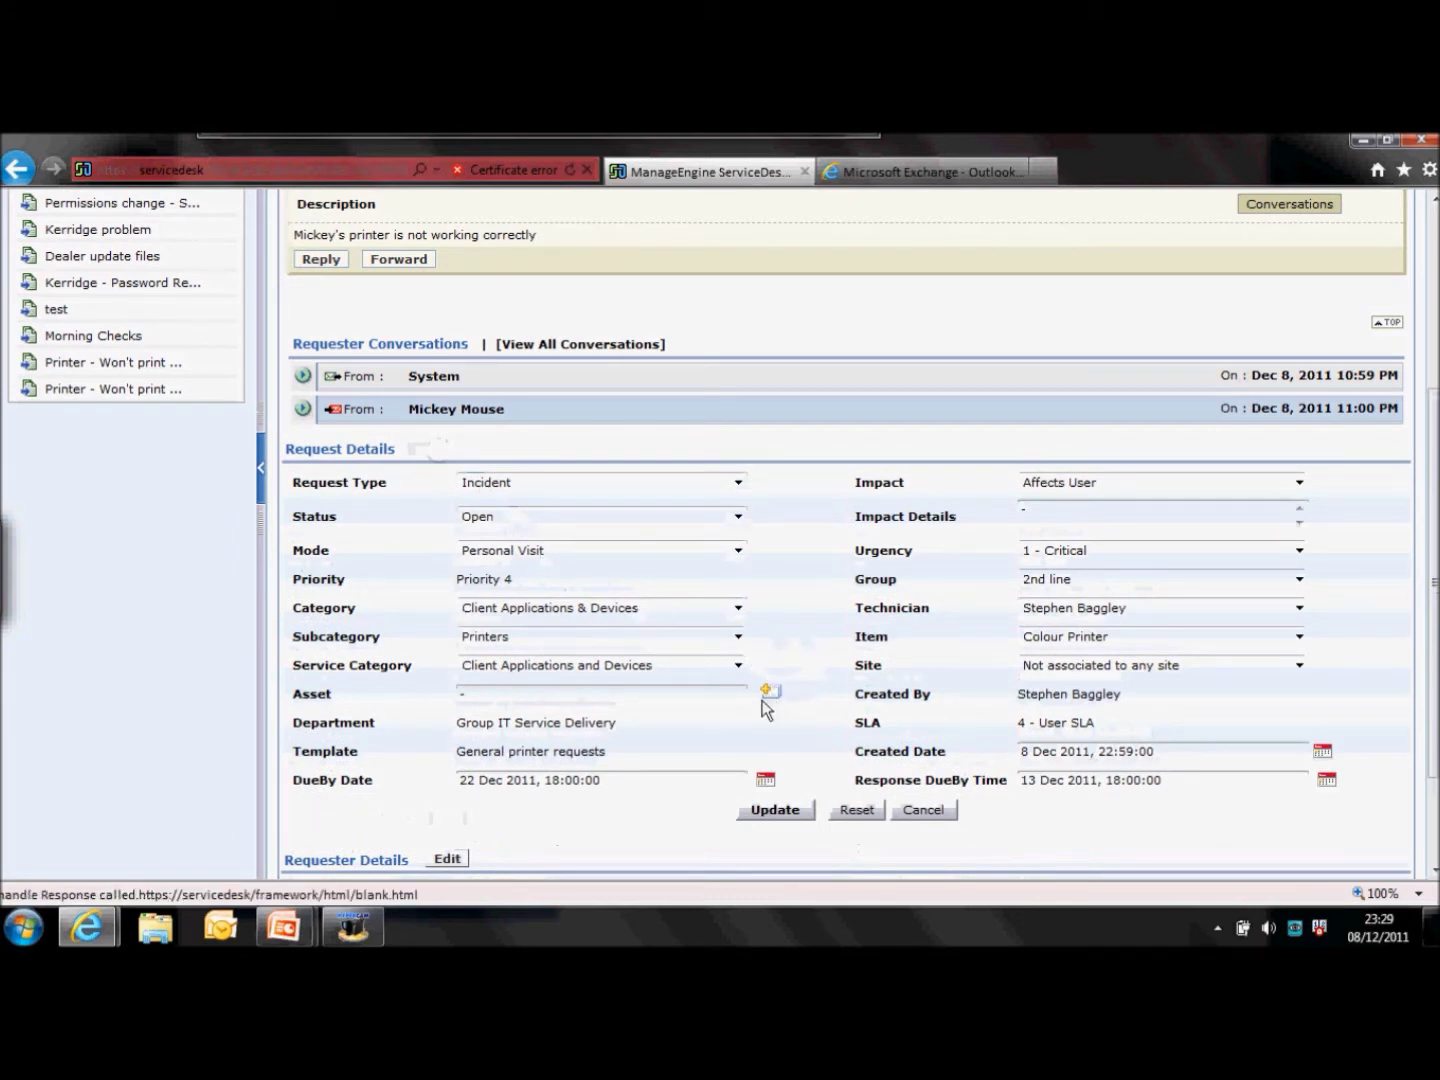
left_click(775, 812)
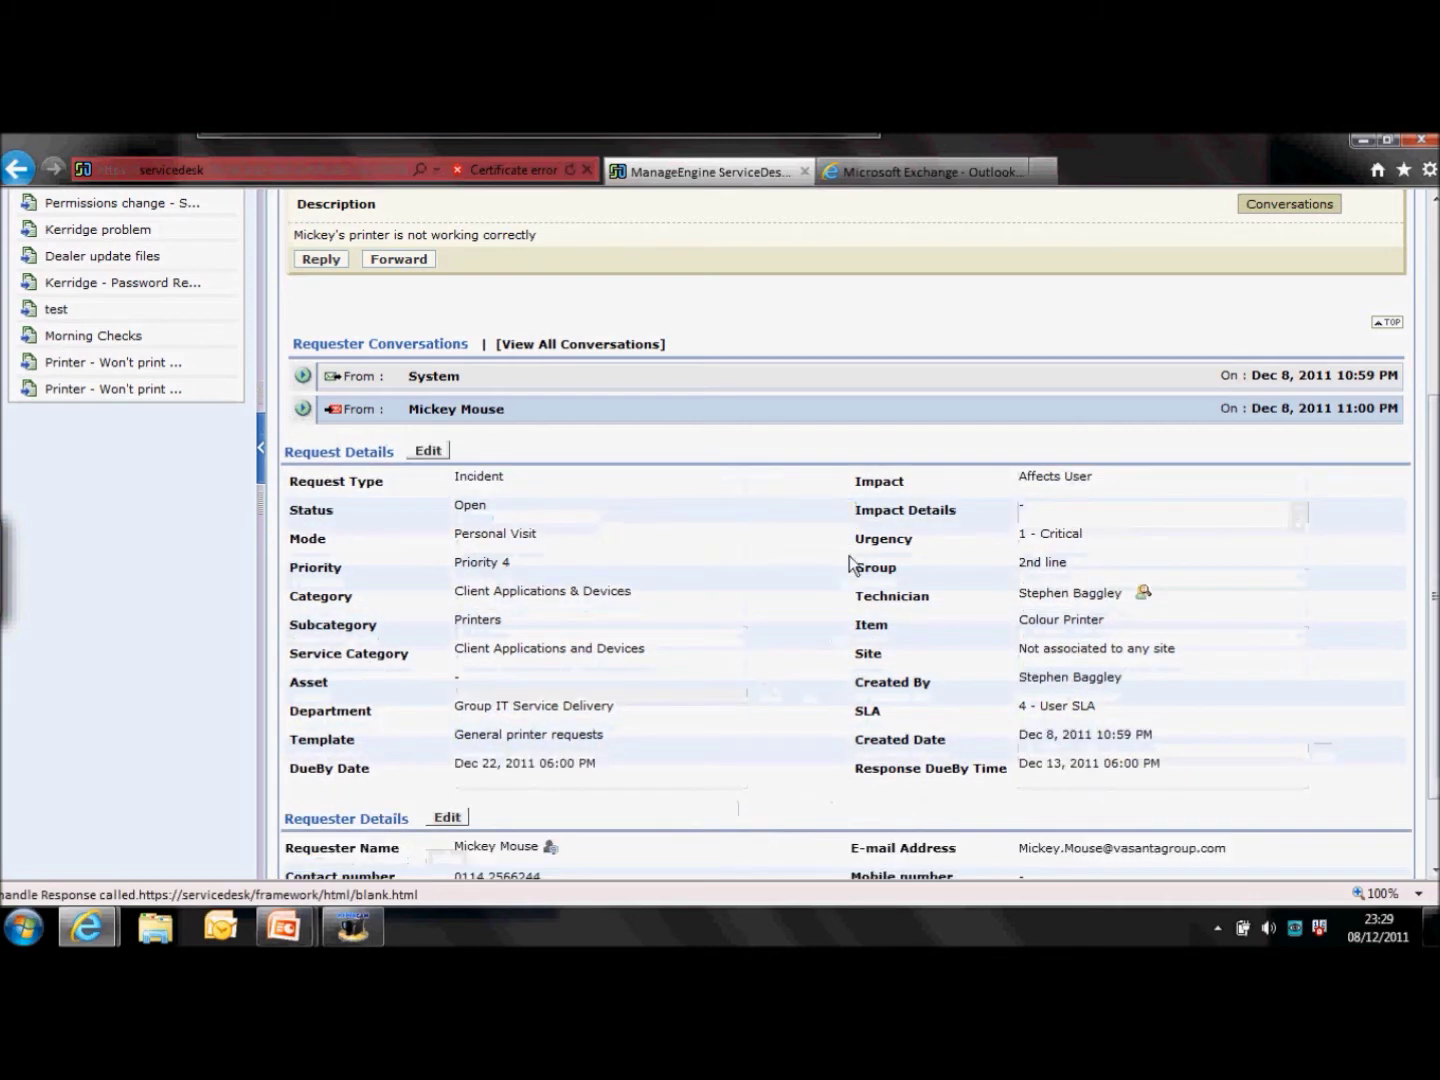
left_click(1435, 250)
left_click(1006, 334)
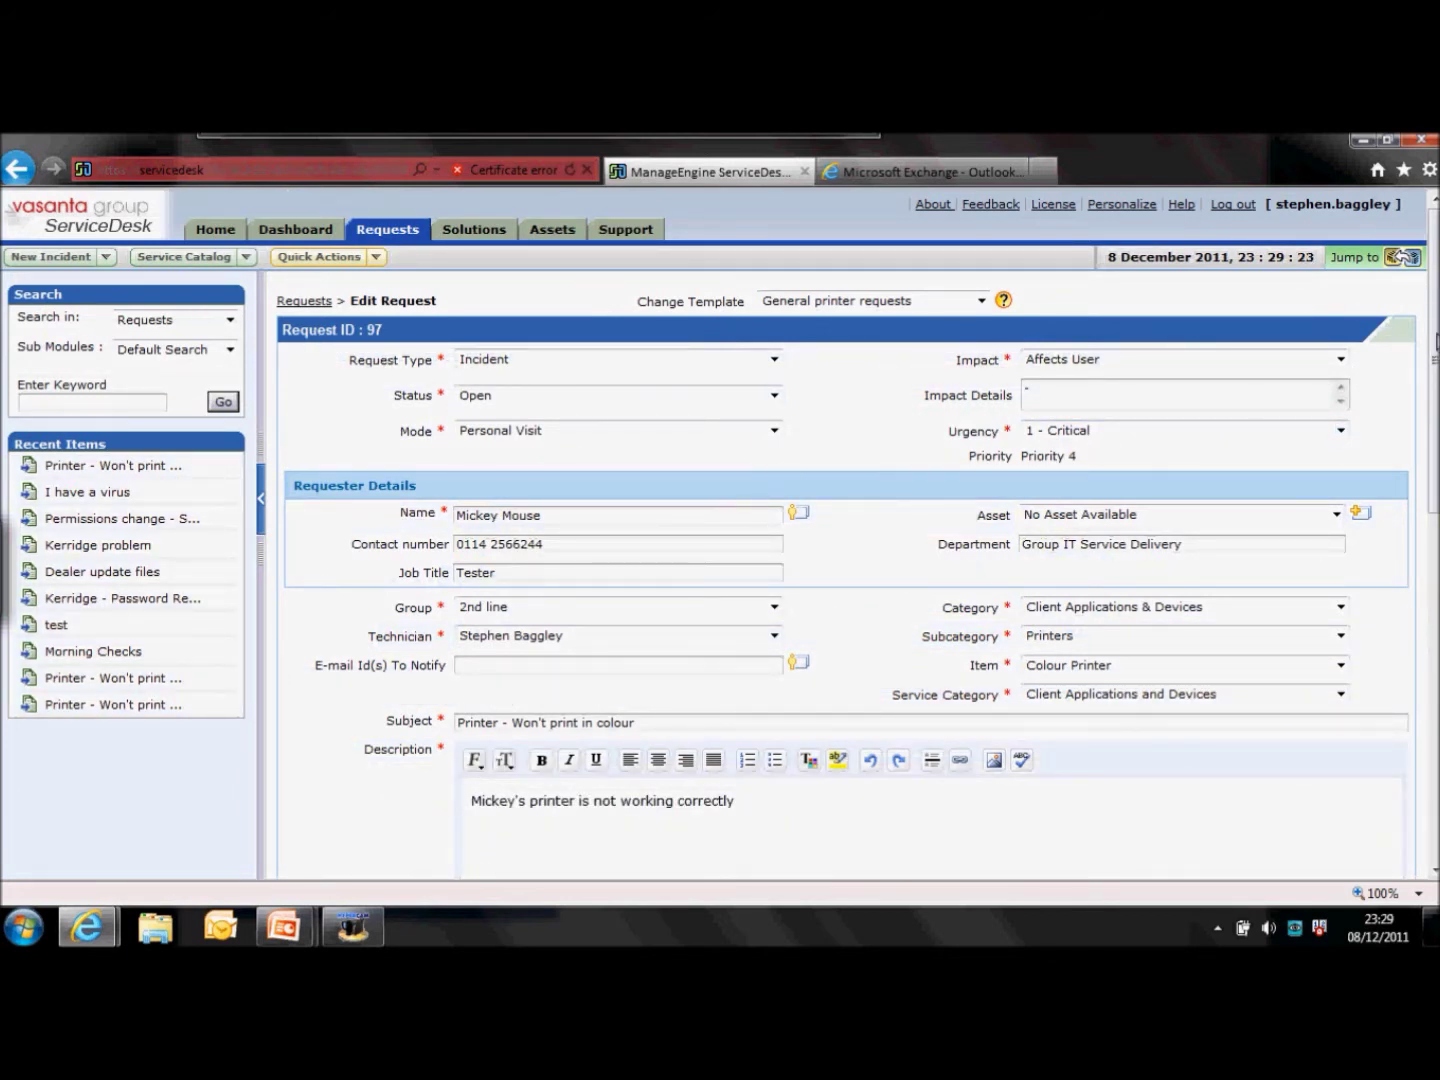
scroll(1410, 371, "down", 8)
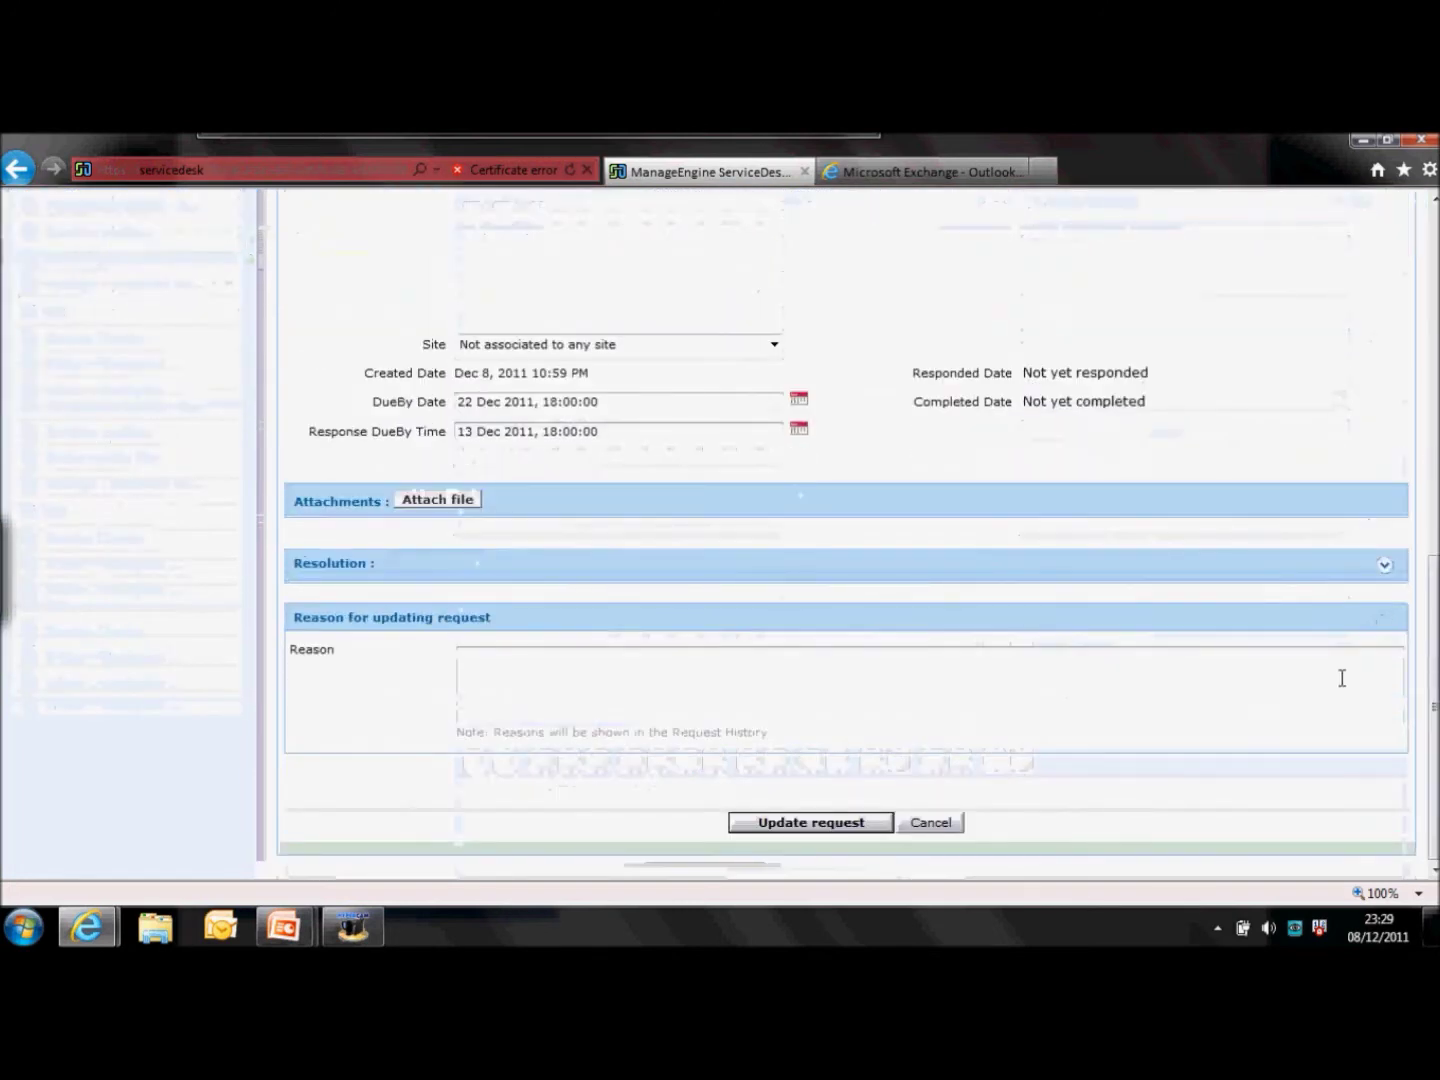
left_click(771, 824)
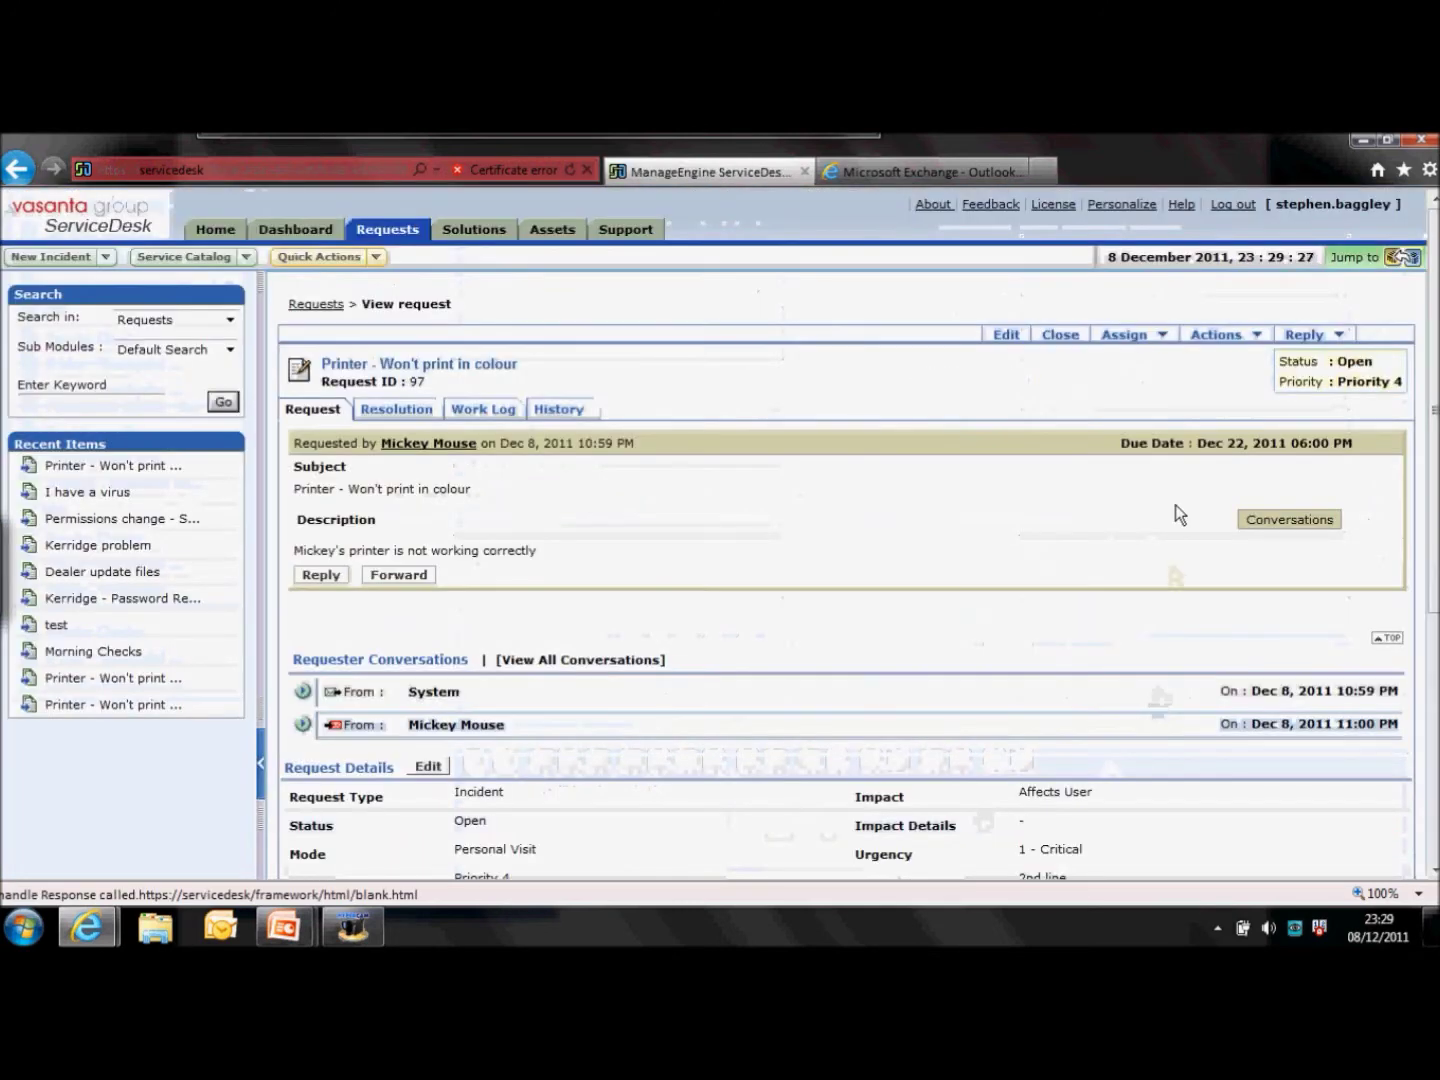
left_click(1017, 337)
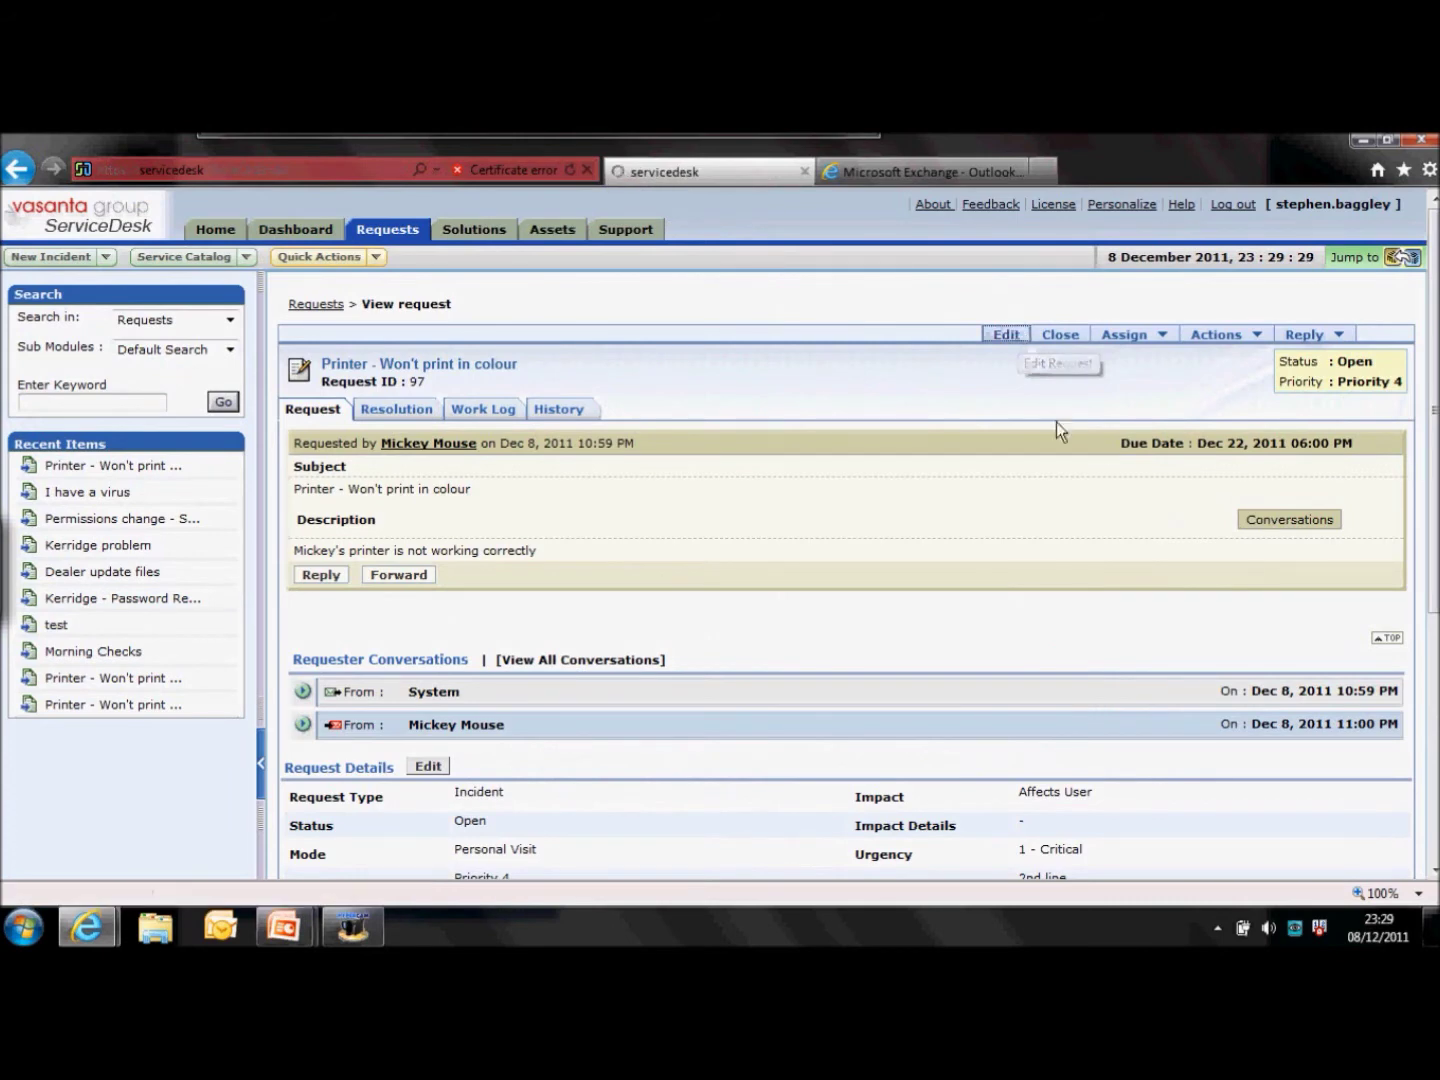
scroll(851, 550, "down", 15)
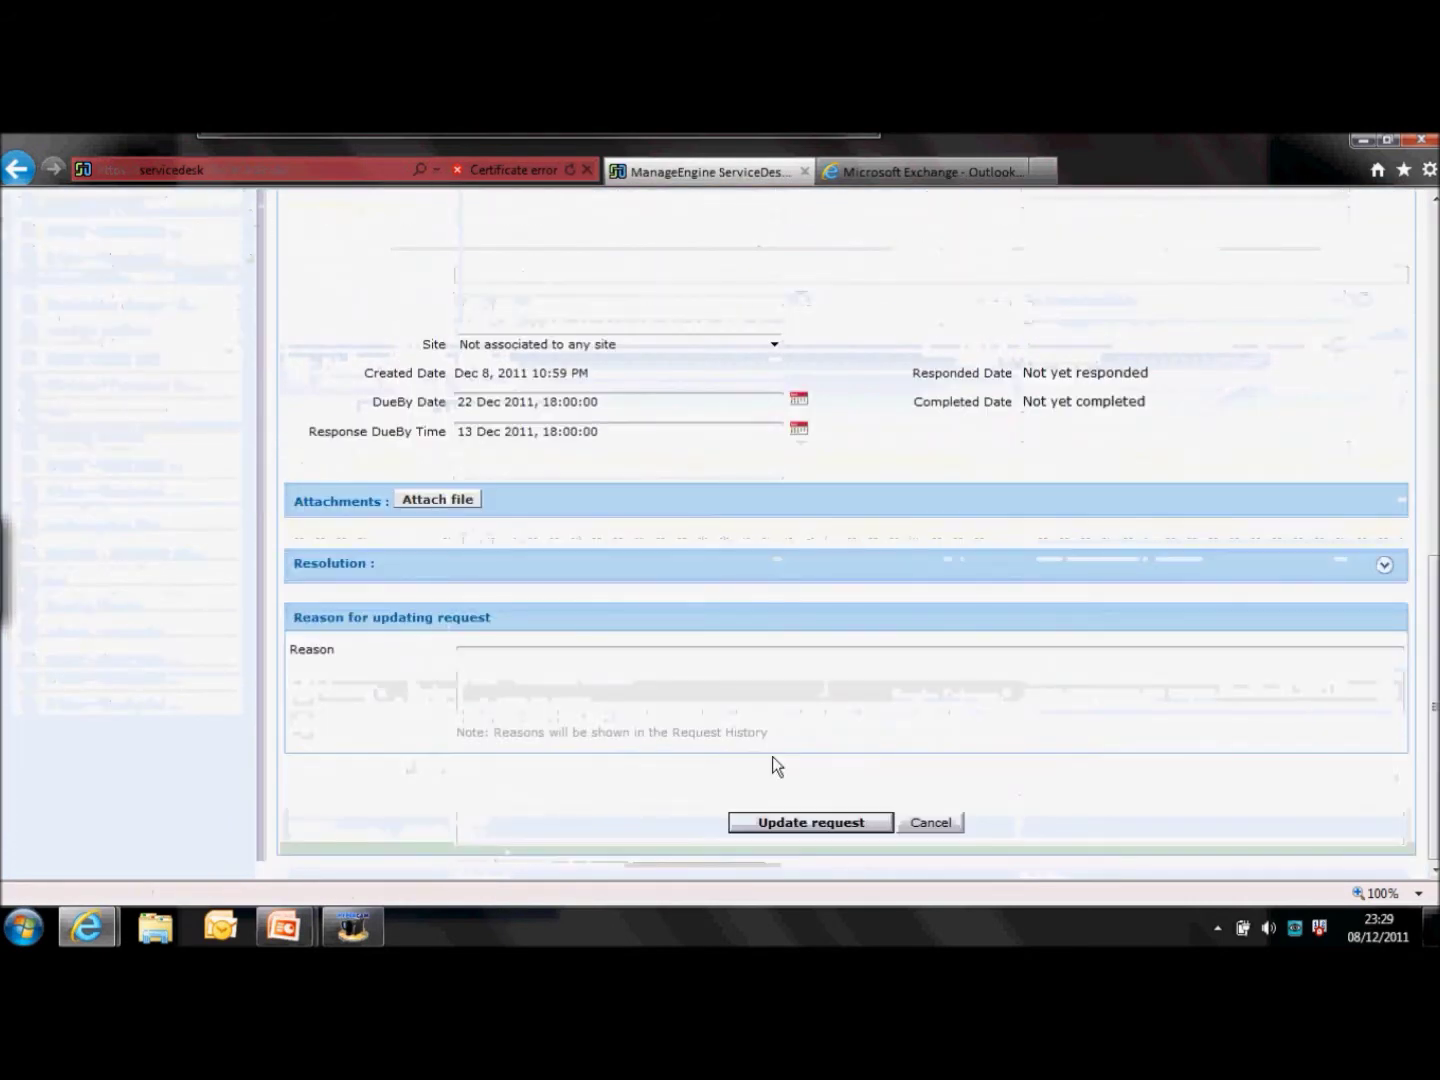
left_click(785, 824)
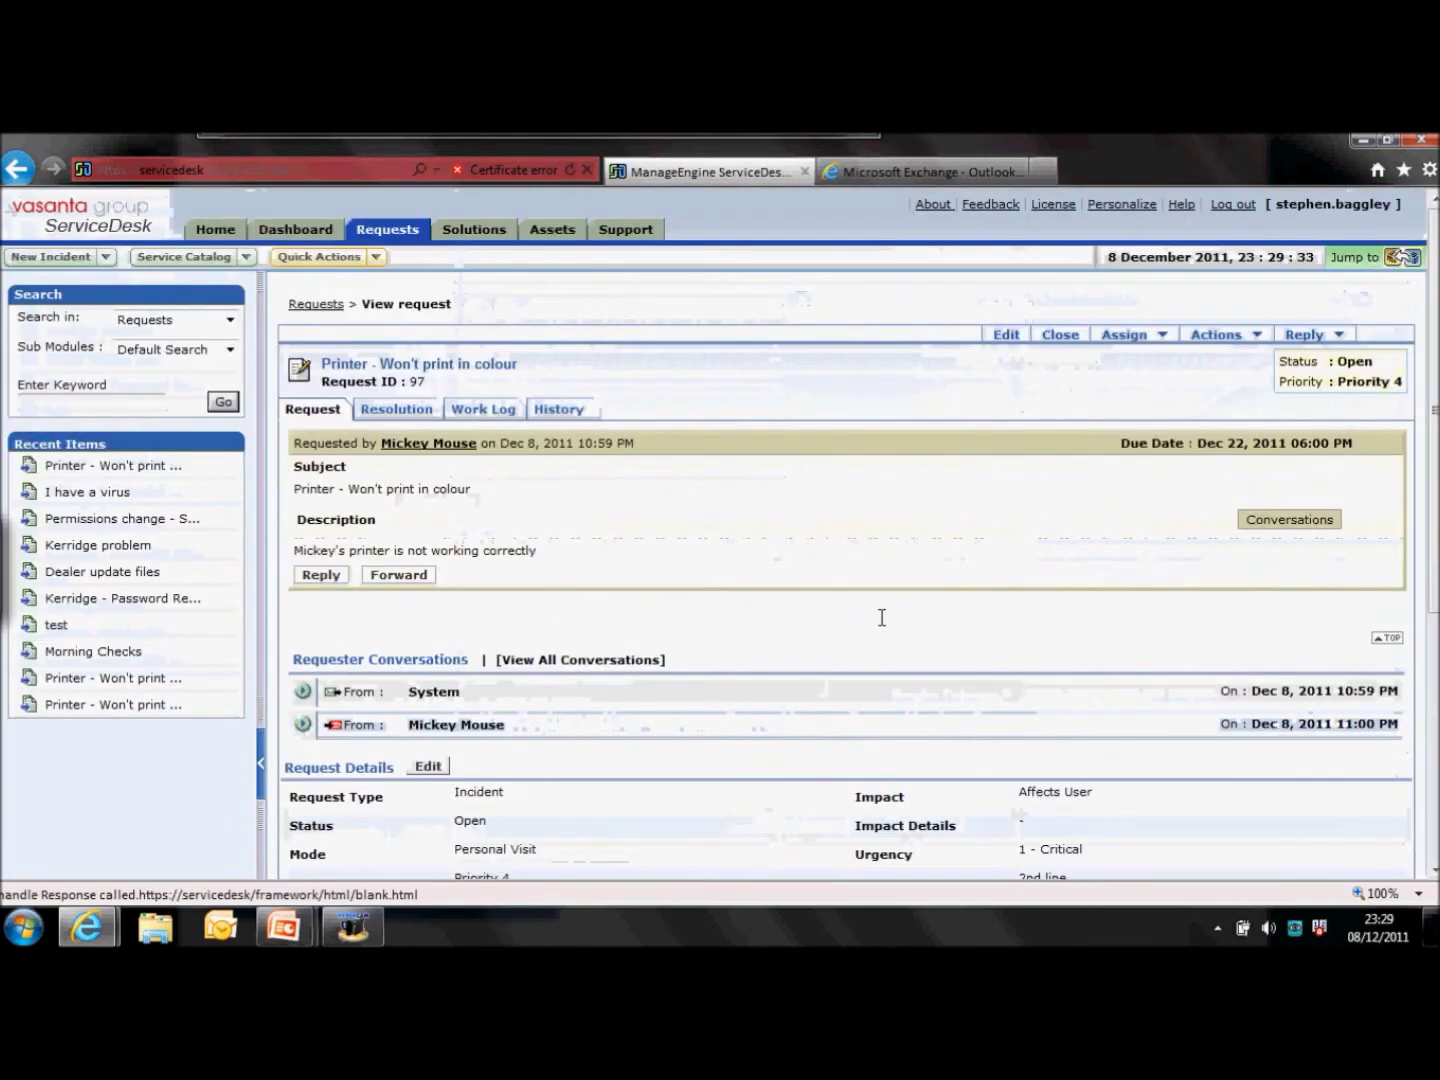
left_click_drag(1436, 410, 1405, 531)
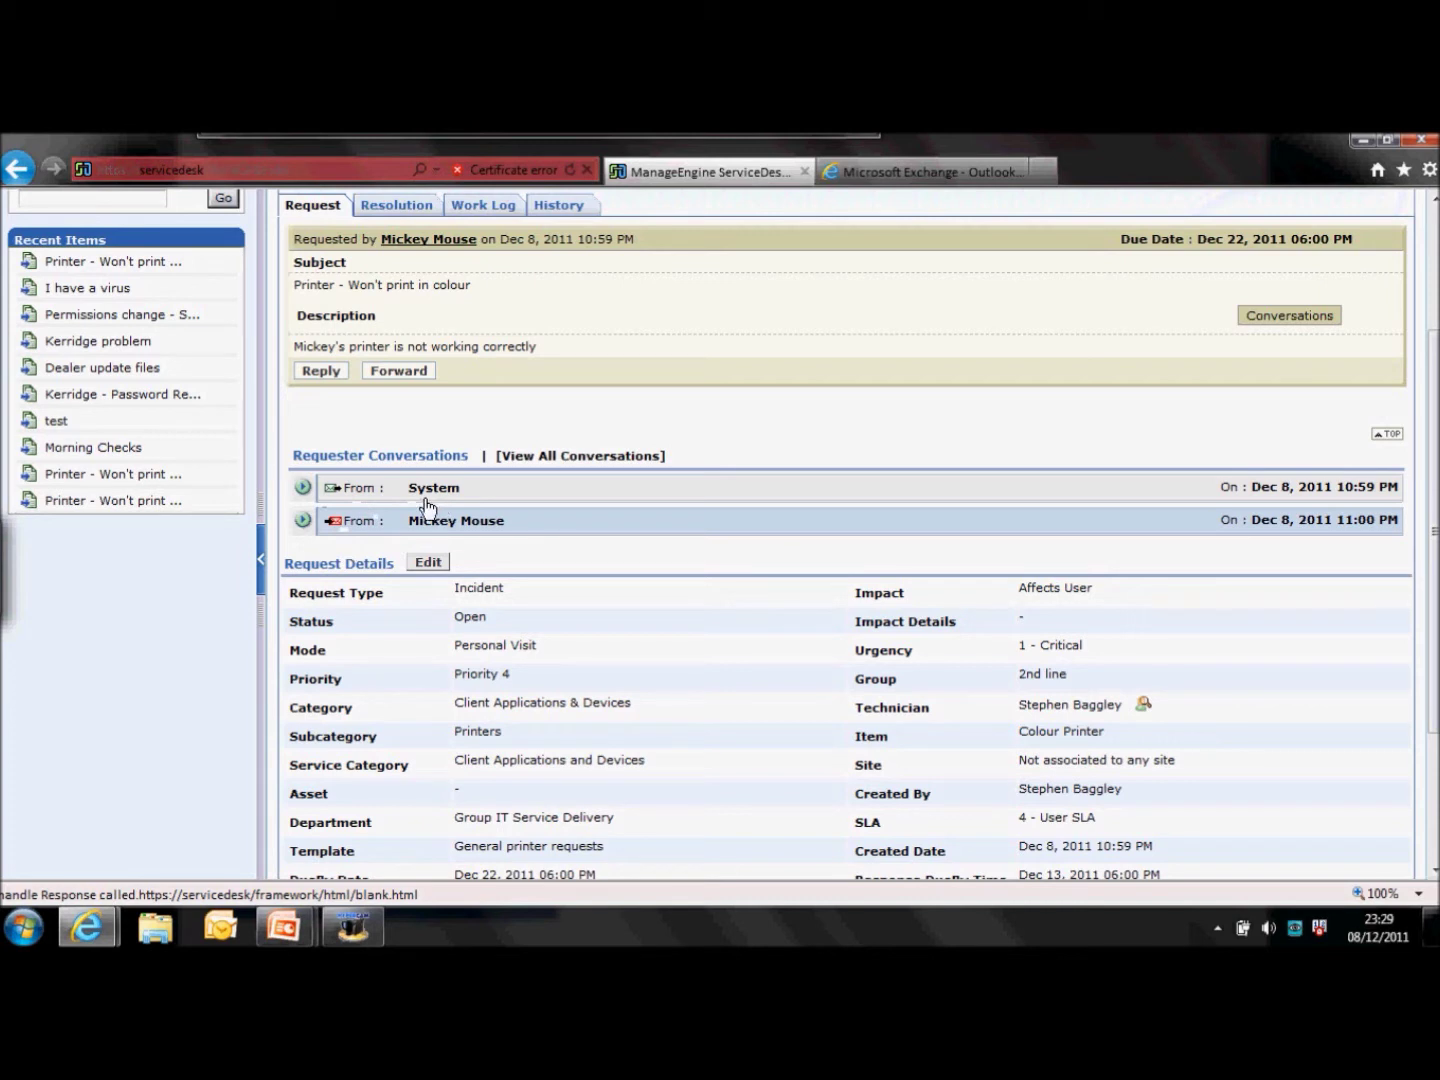
Expand the System confirmation message, highlight parts of its text, then collapse it.
left_click(303, 488)
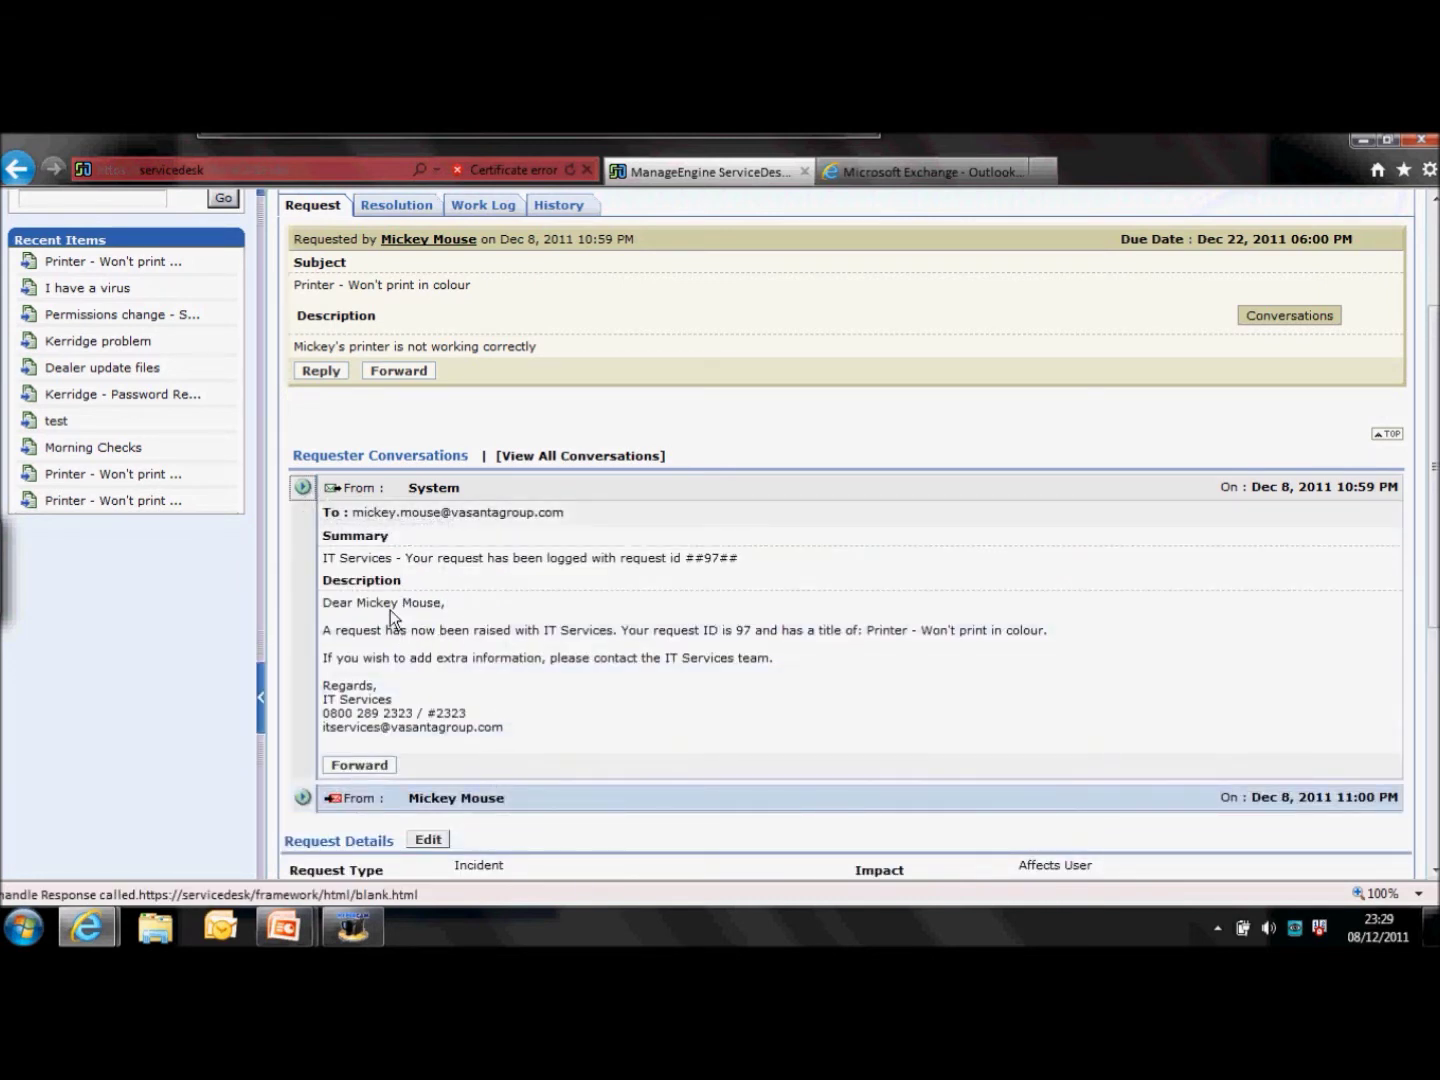
mouse_move(406, 561)
left_mouse_down()
mouse_move(495, 561)
mouse_move(410, 590)
left_mouse_up()
left_click(583, 580)
left_click_drag(439, 630, 614, 642)
left_click(591, 686)
left_click(302, 487)
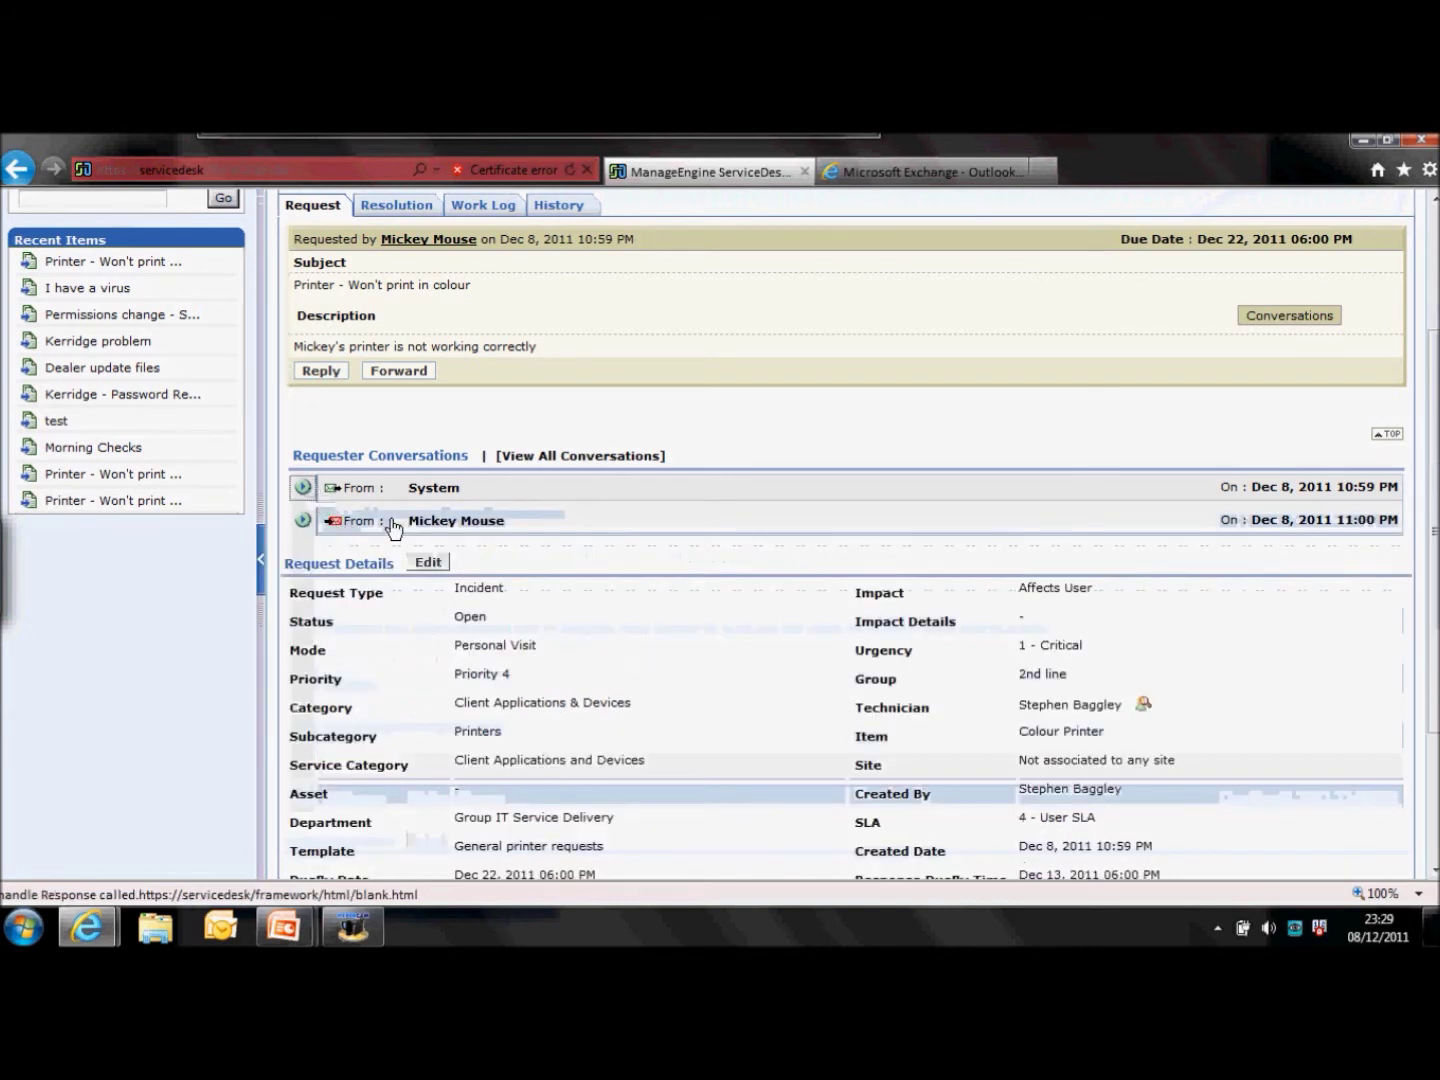
Read and collapse the requester's reply, then bring up the request's Reply options.
left_click(302, 520)
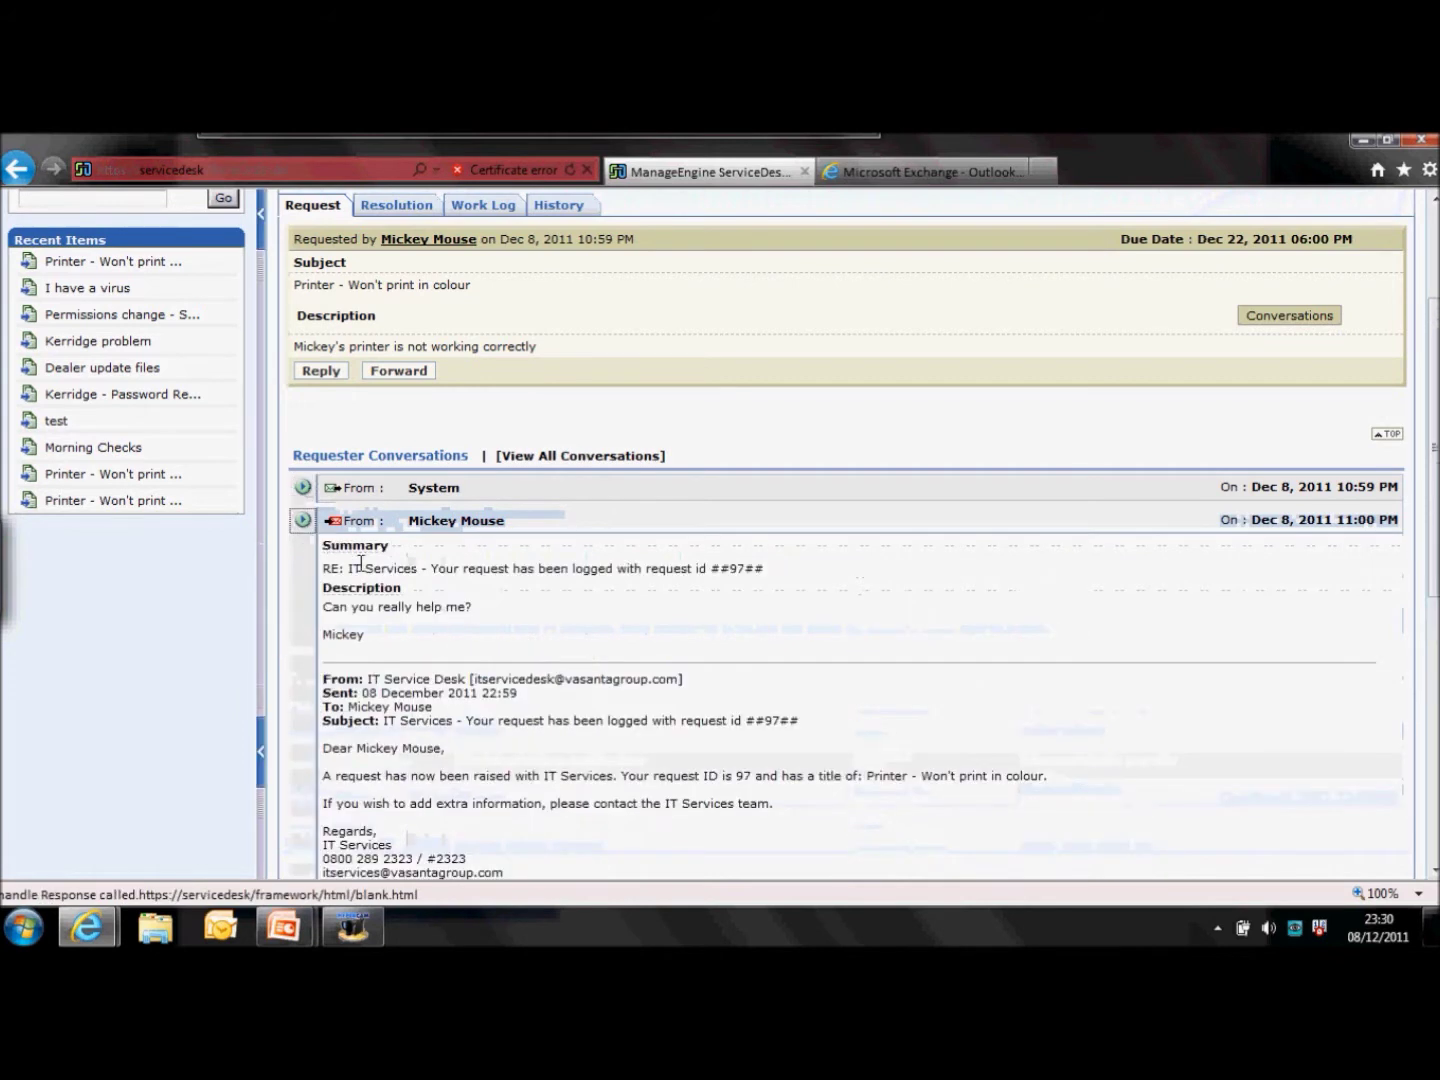
triple_click(463, 599)
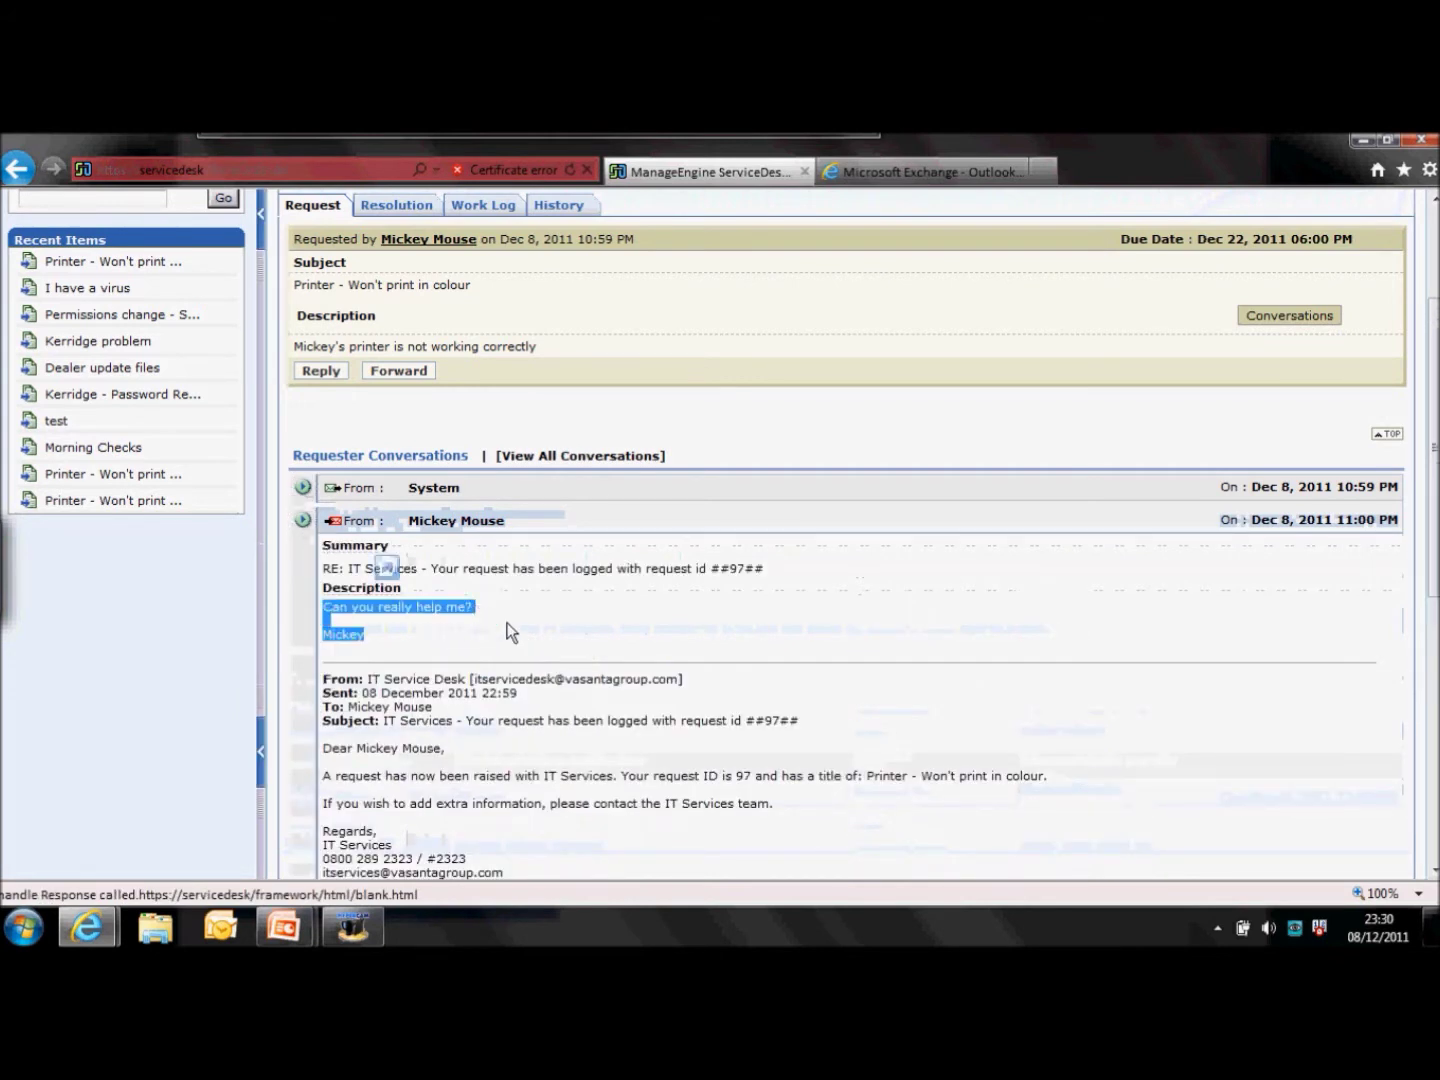
left_click(509, 633)
left_click_drag(365, 635, 326, 595)
left_click(416, 634)
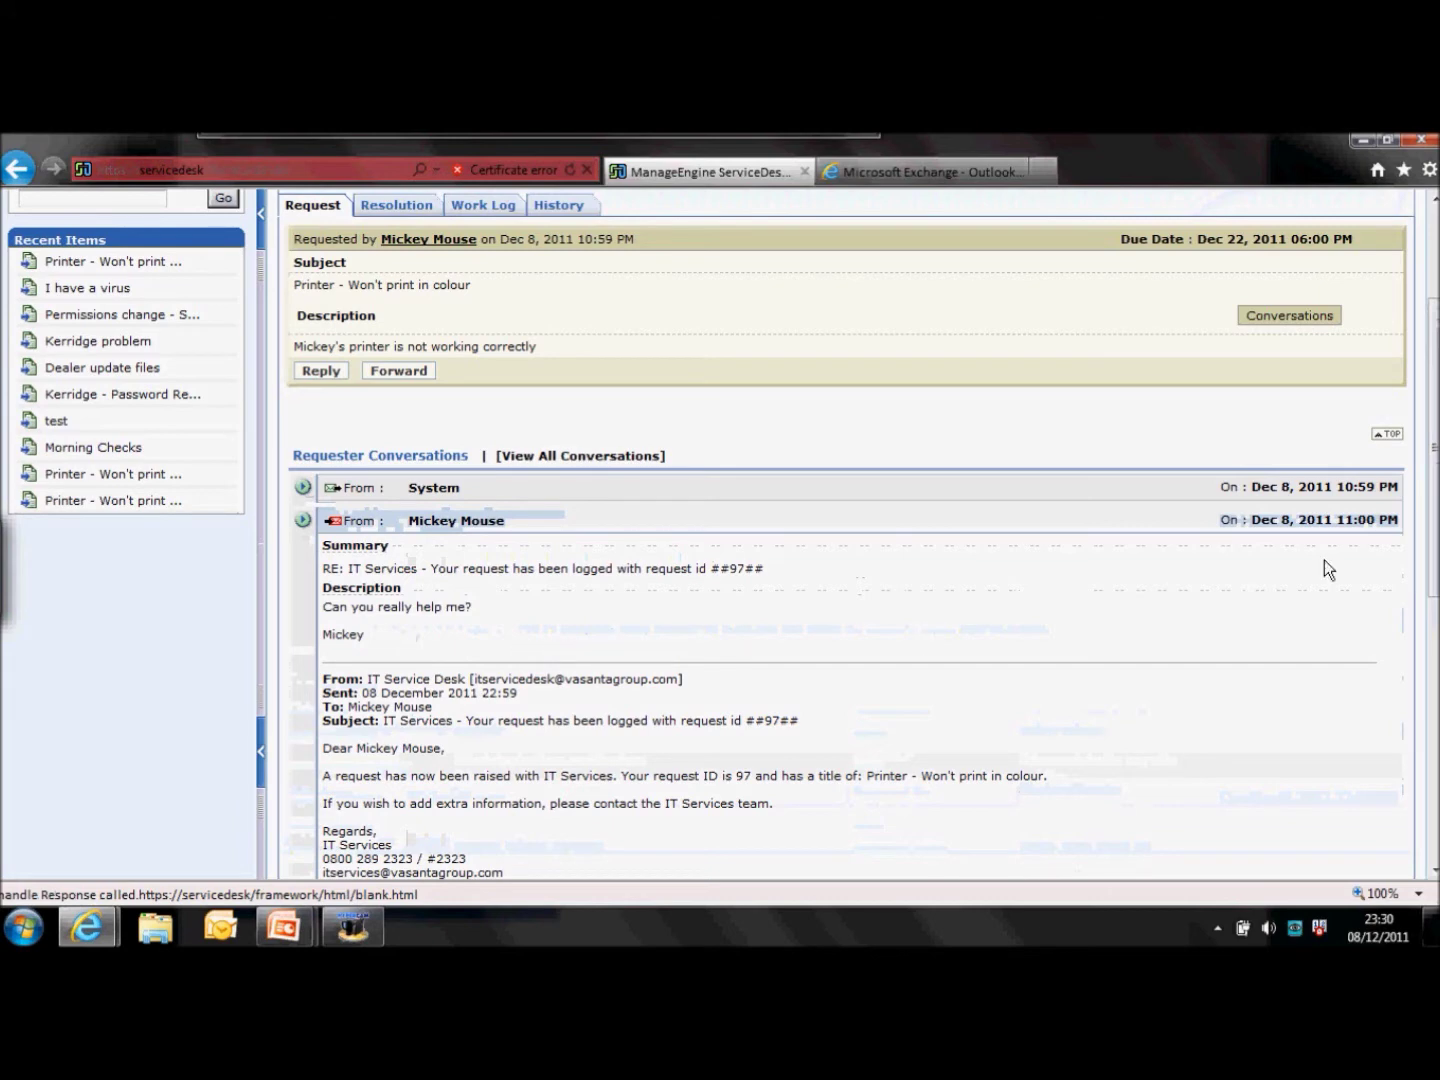
scroll(1436, 529, "down", 3)
left_click_drag(1436, 515, 1435, 518)
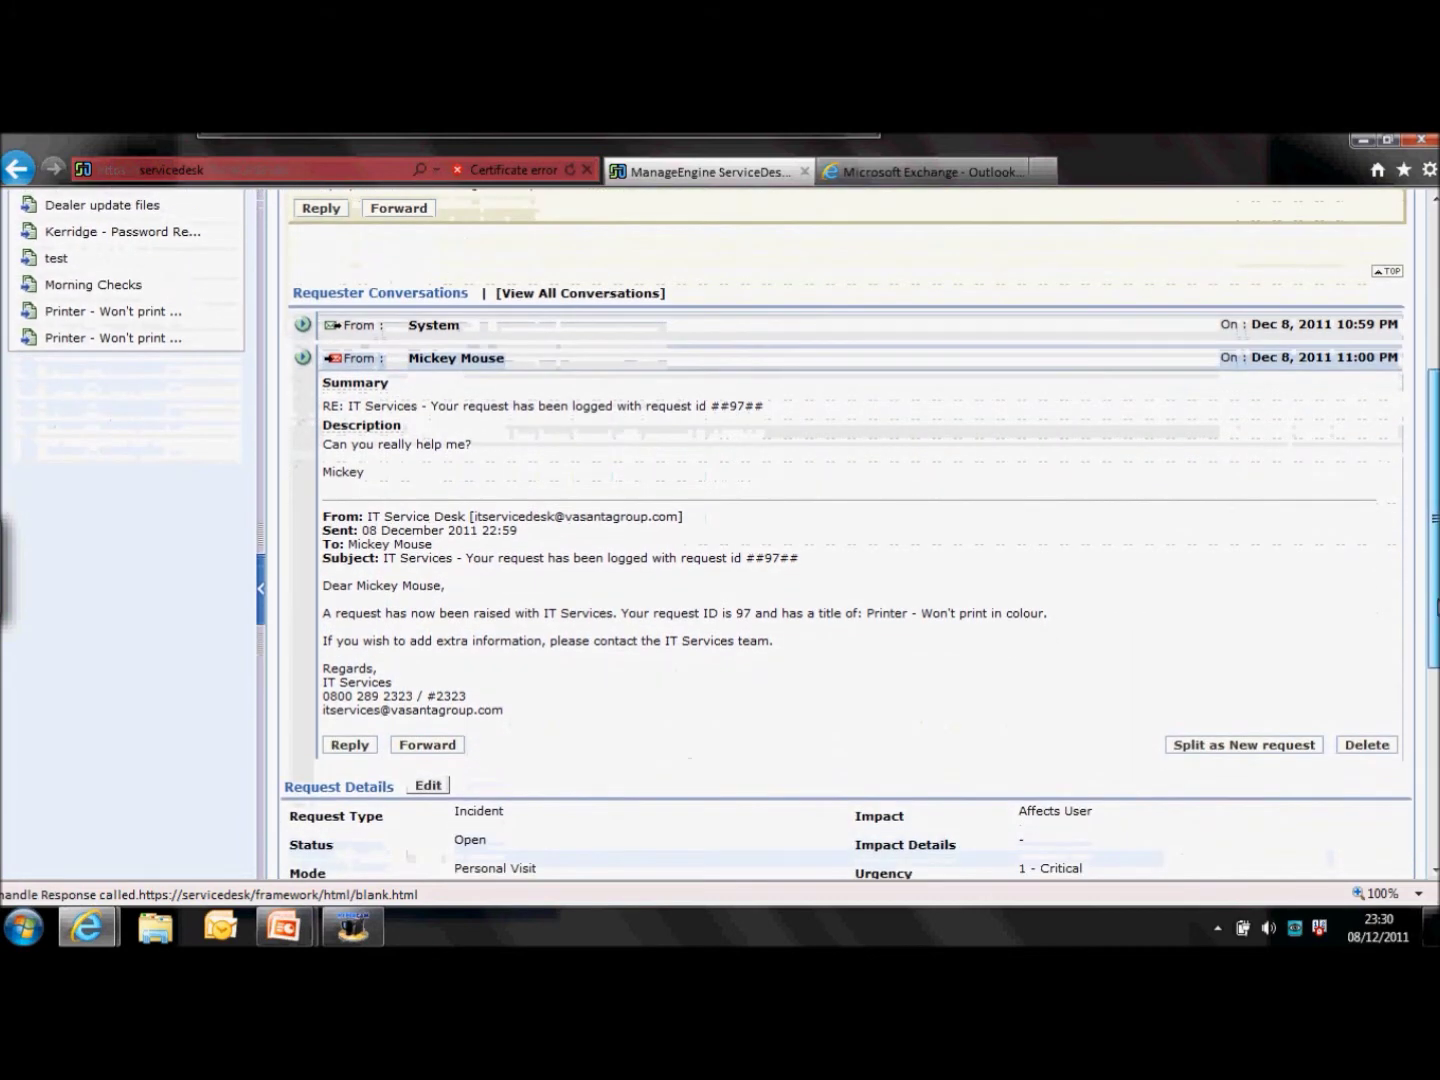
left_click(302, 358)
scroll(1436, 482, "up", 5)
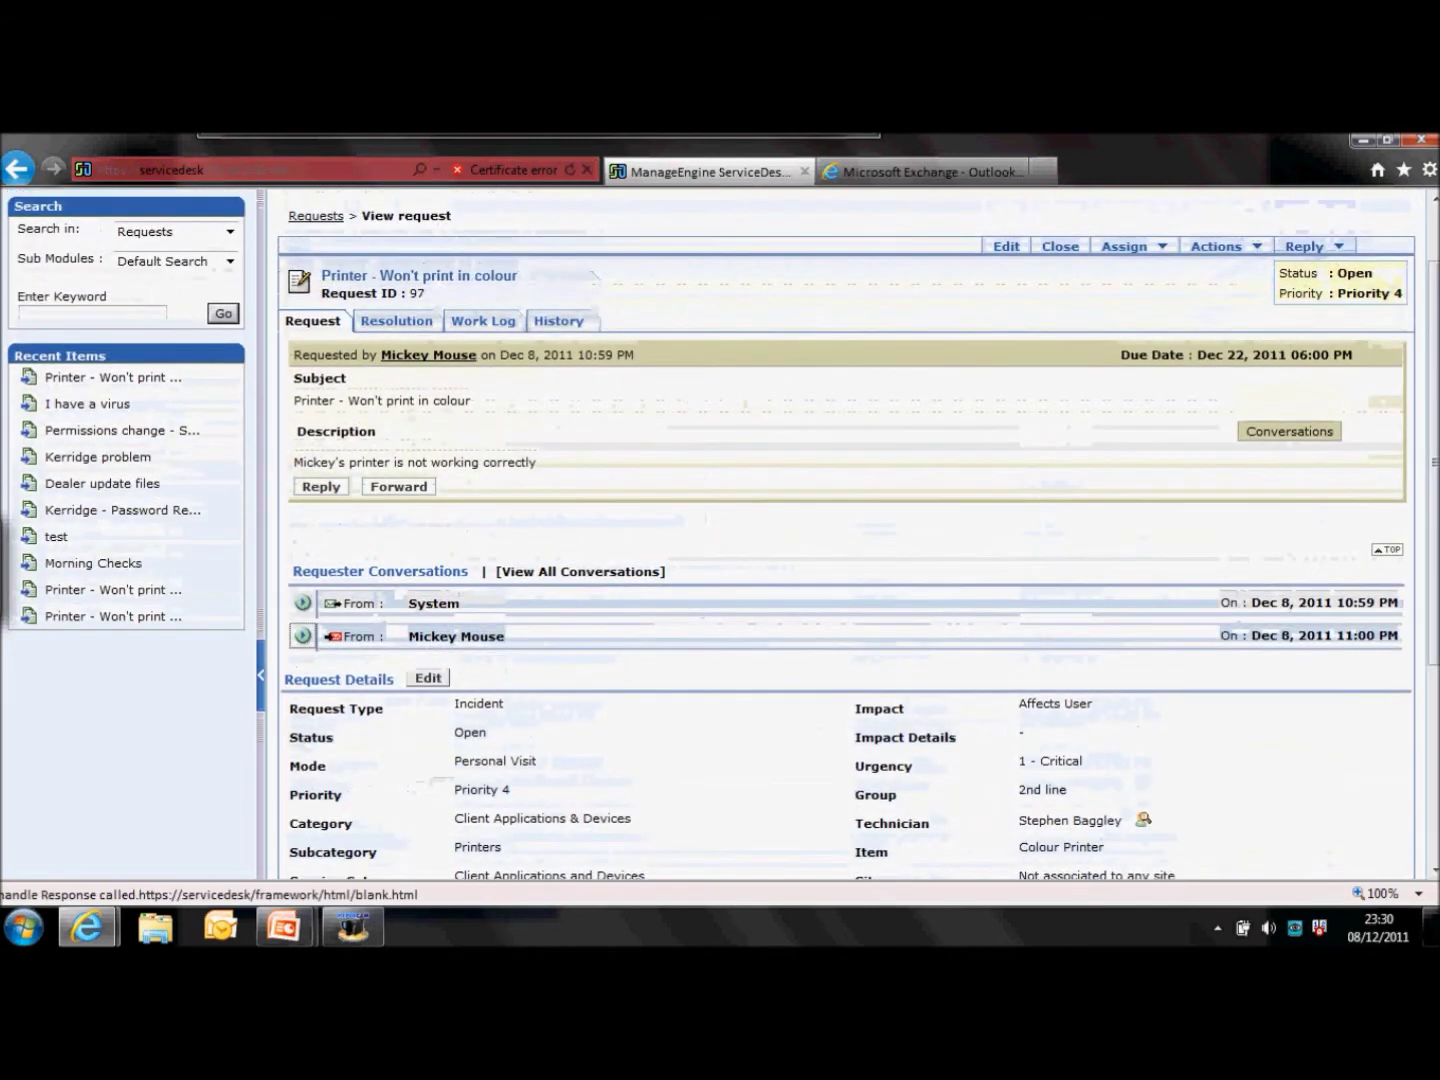
left_click(1319, 248)
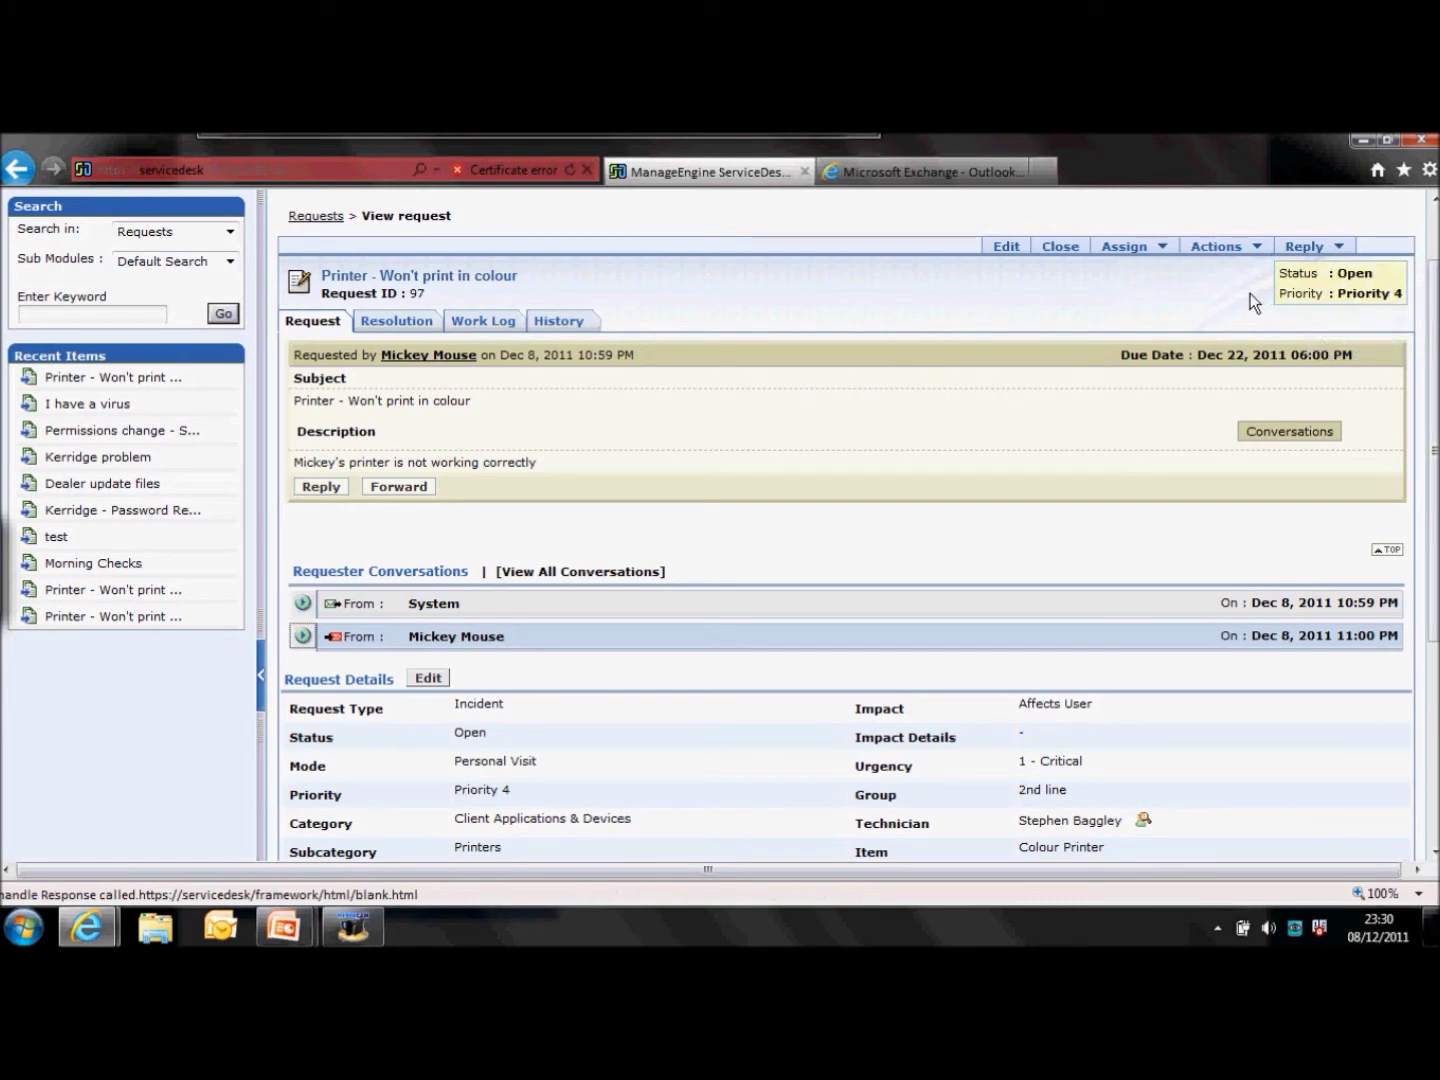
scroll(1291, 264, "up", 2)
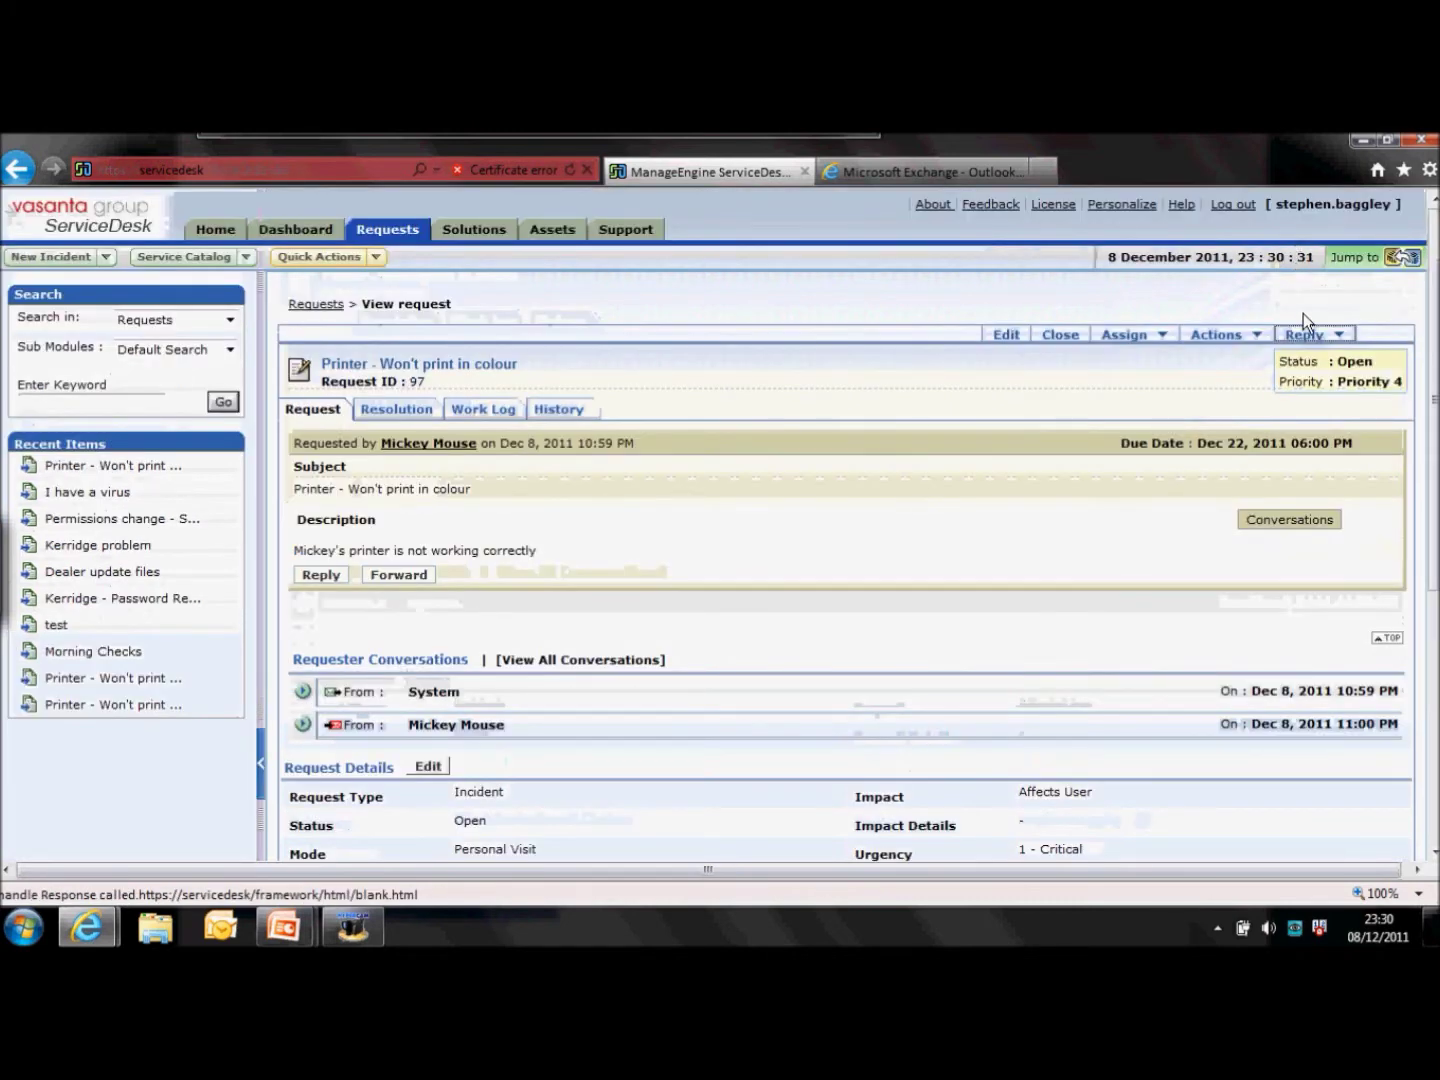
Start a reply to the requester, removing a partly typed extra recipient.
mouse_move(1305, 335)
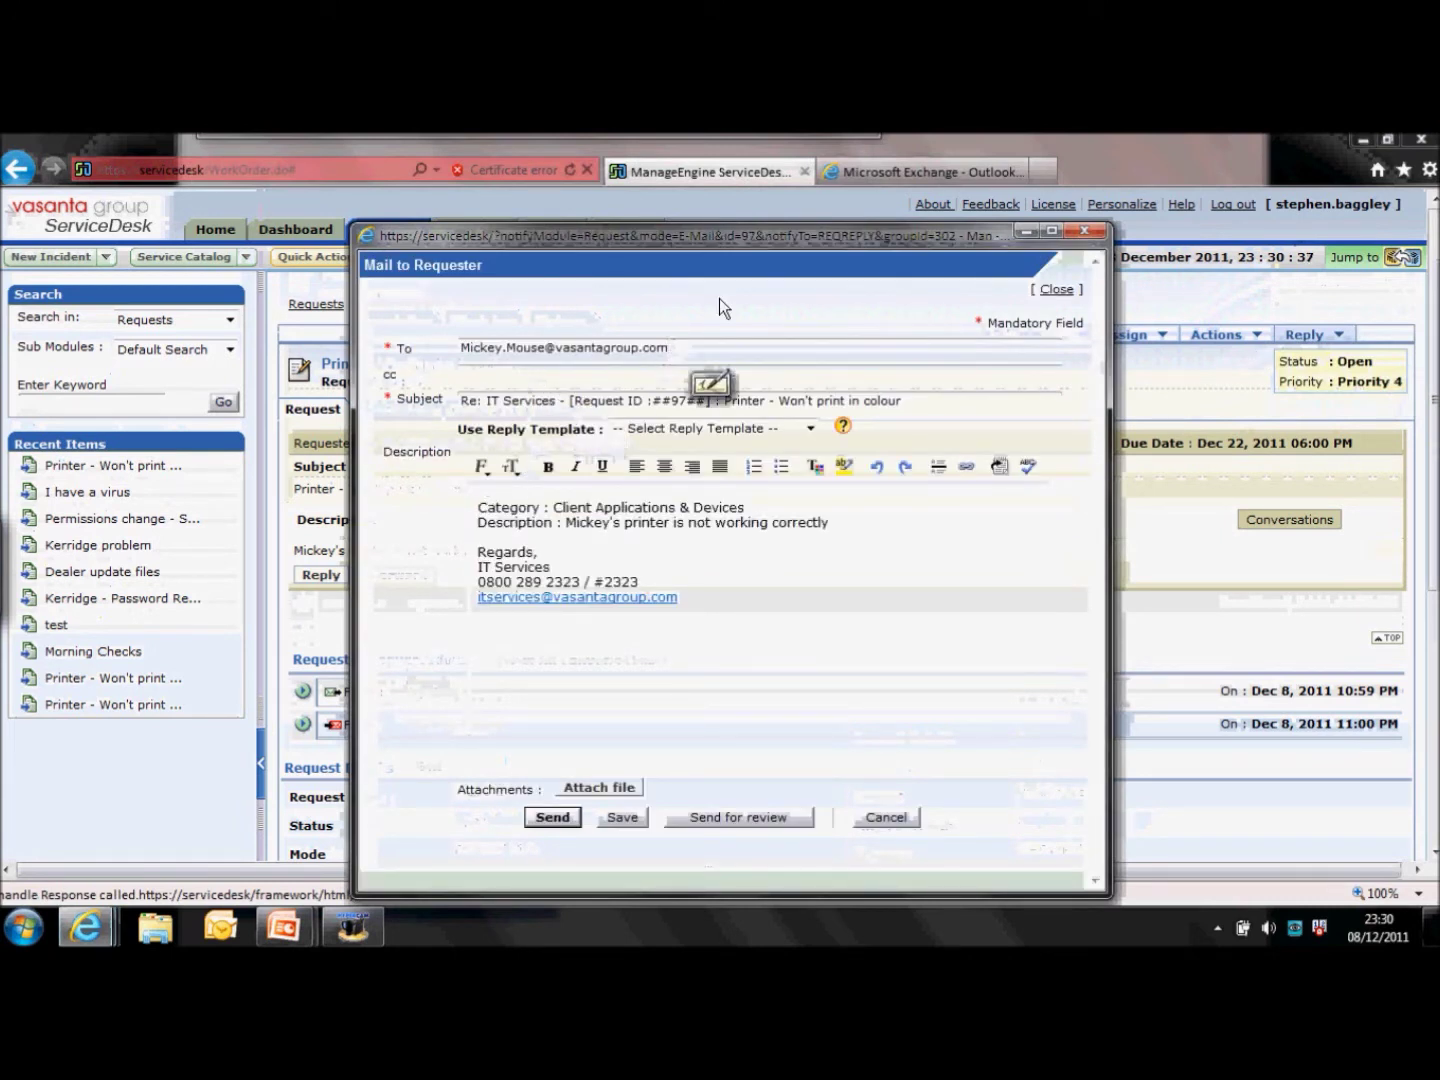
type("; stephen")
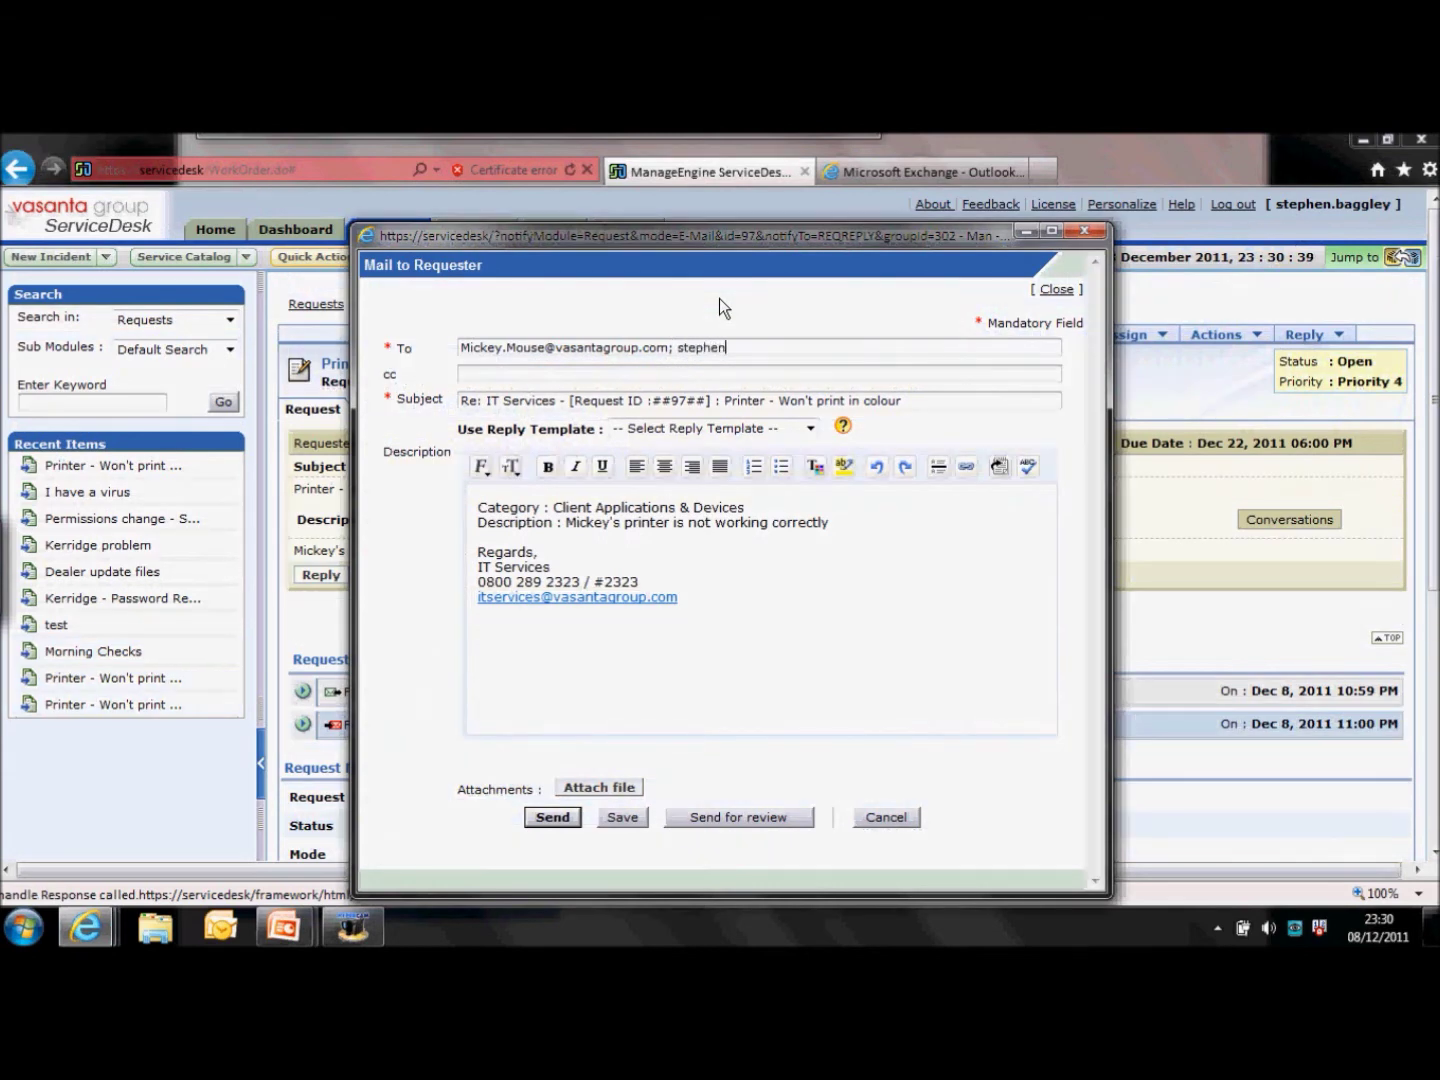
type(" ba")
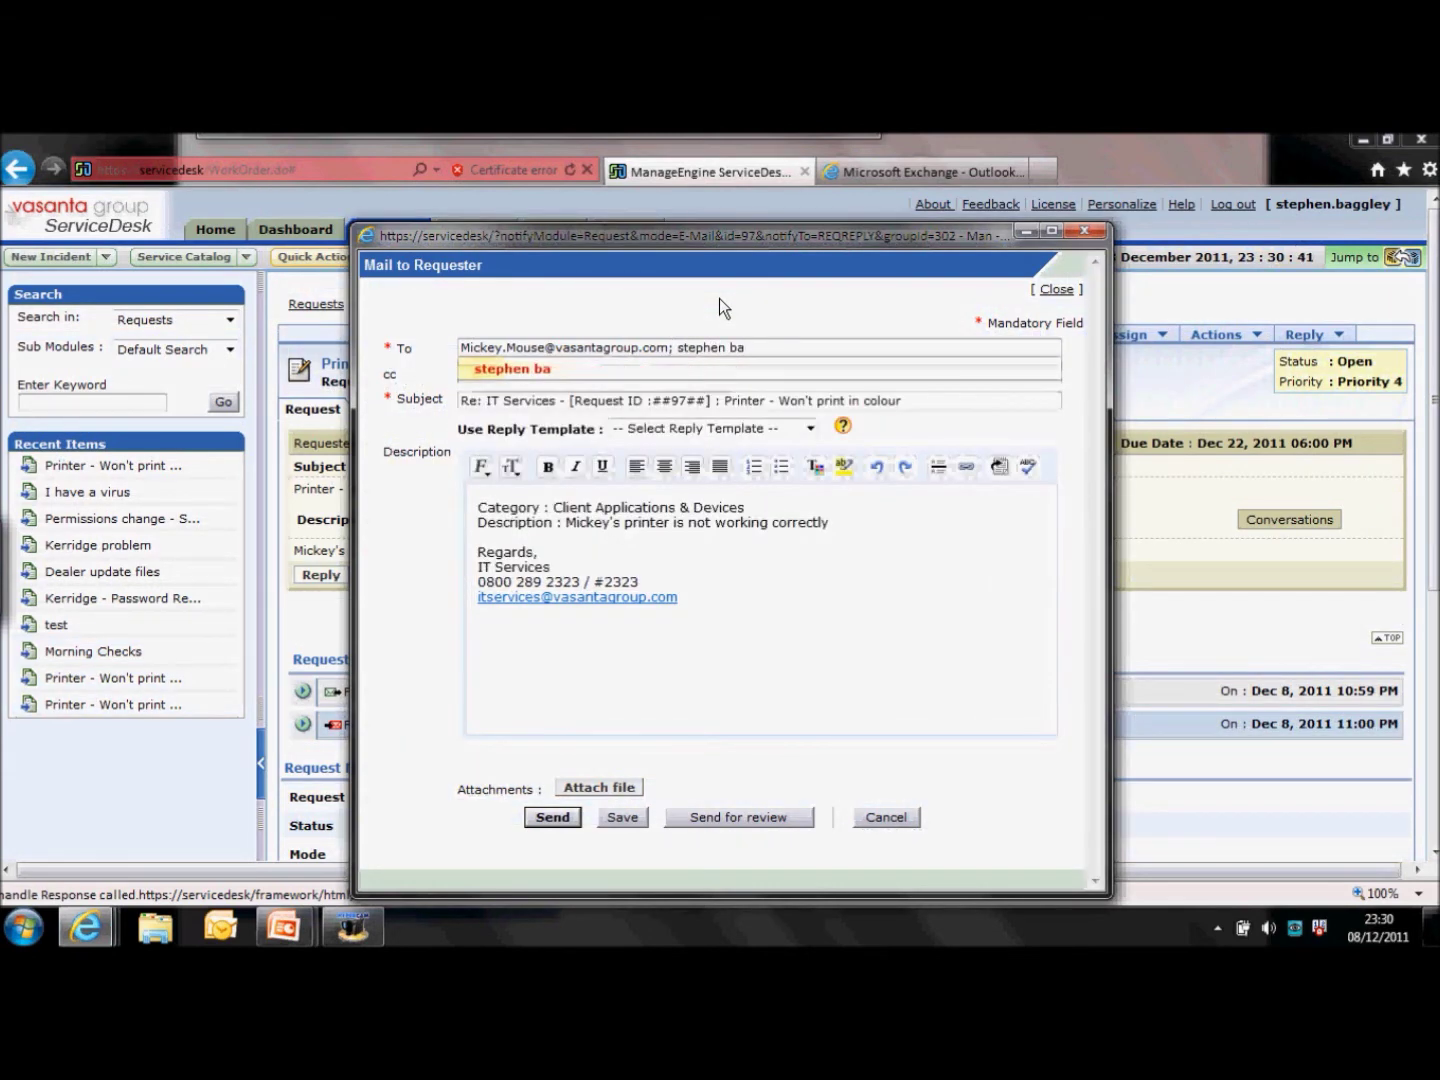
key("BackSpace")
key("BackSpace")
key("BackSpace")
key("BackSpace")
key("BackSpace")
key("BackSpace")
key("BackSpace")
key("BackSpace")
key("BackSpace")
key("BackSpace")
key("BackSpace")
key("BackSpace")
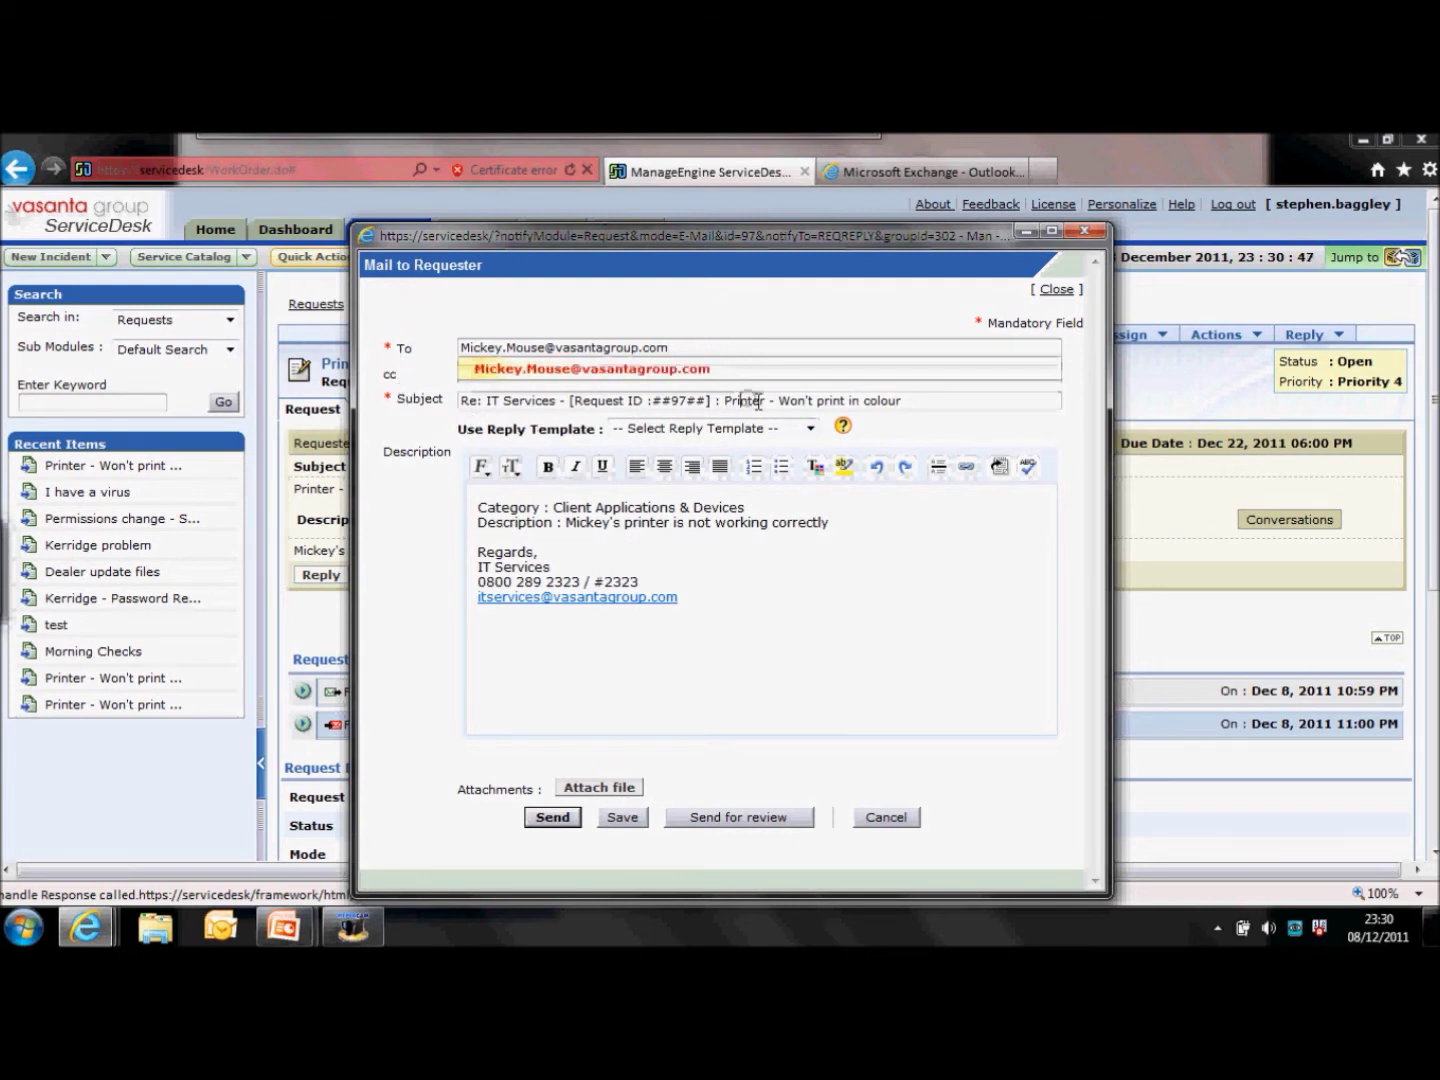
Apply the First response email template, add the requester's name after 'Dear', and send.
left_click(812, 430)
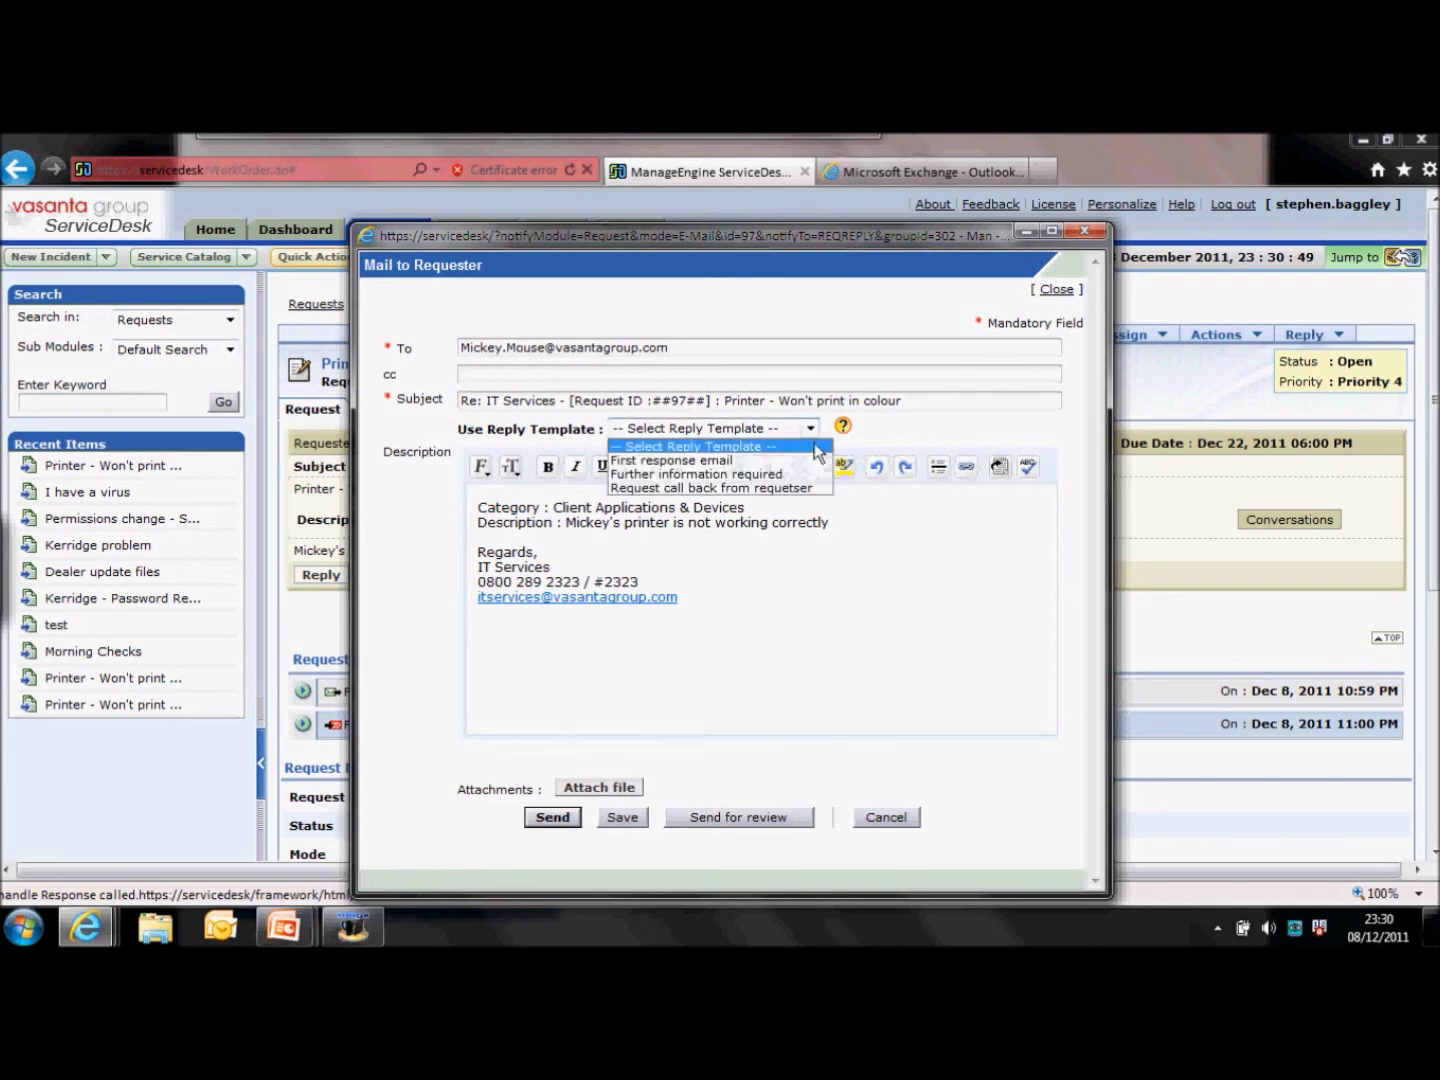
left_click(729, 462)
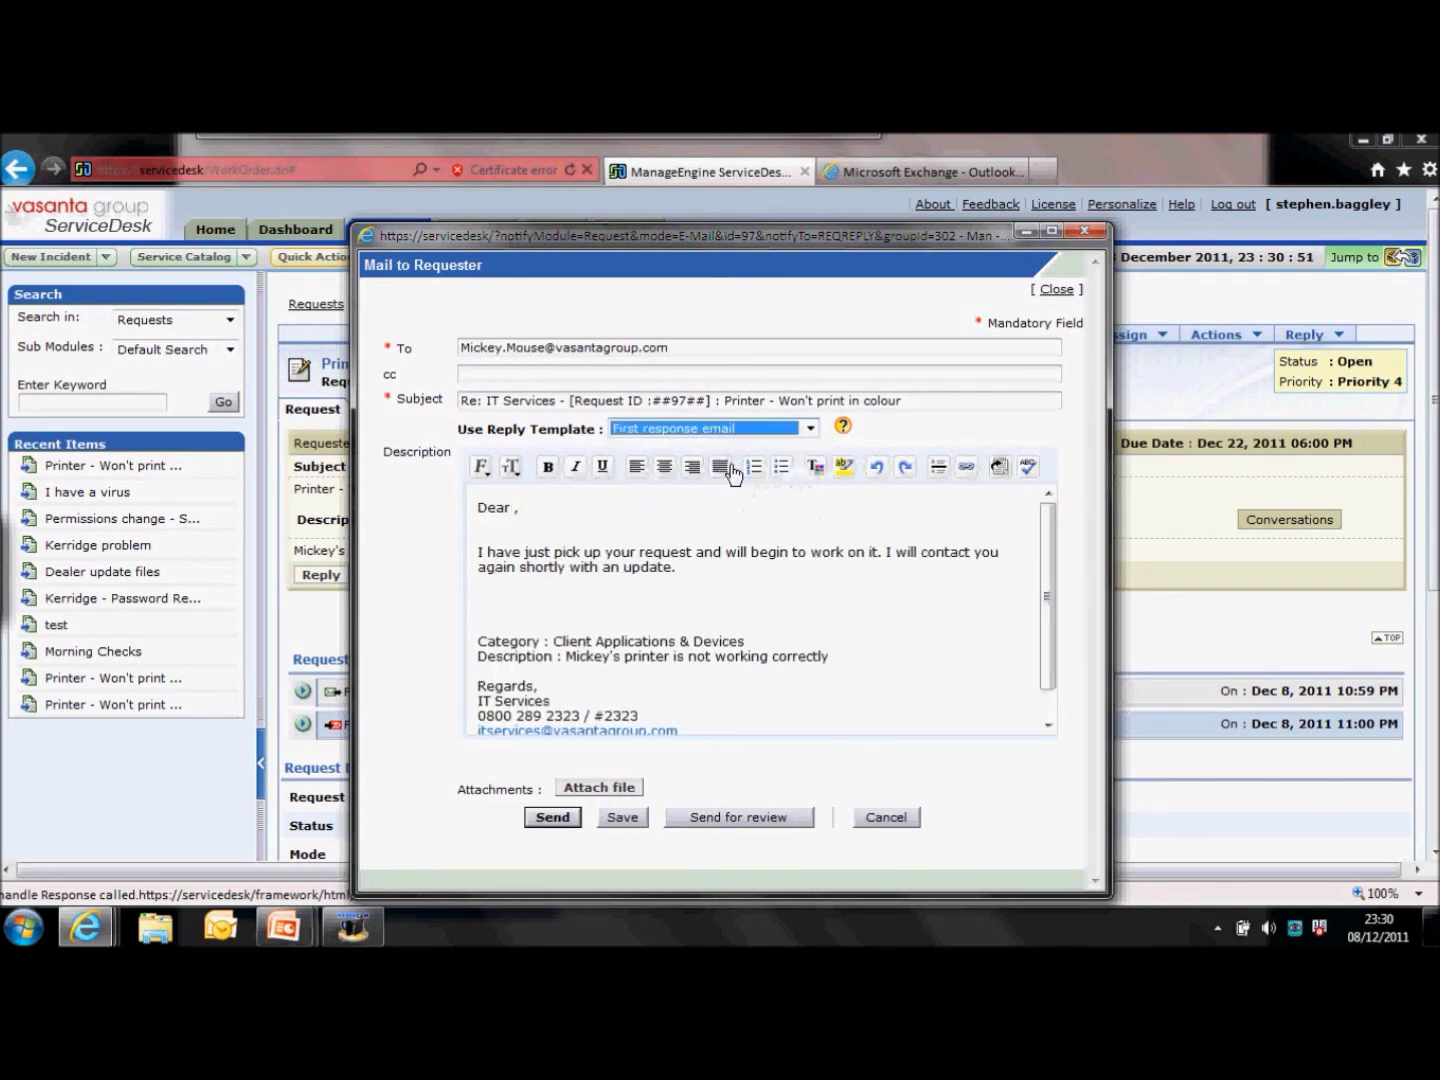
left_click(515, 510)
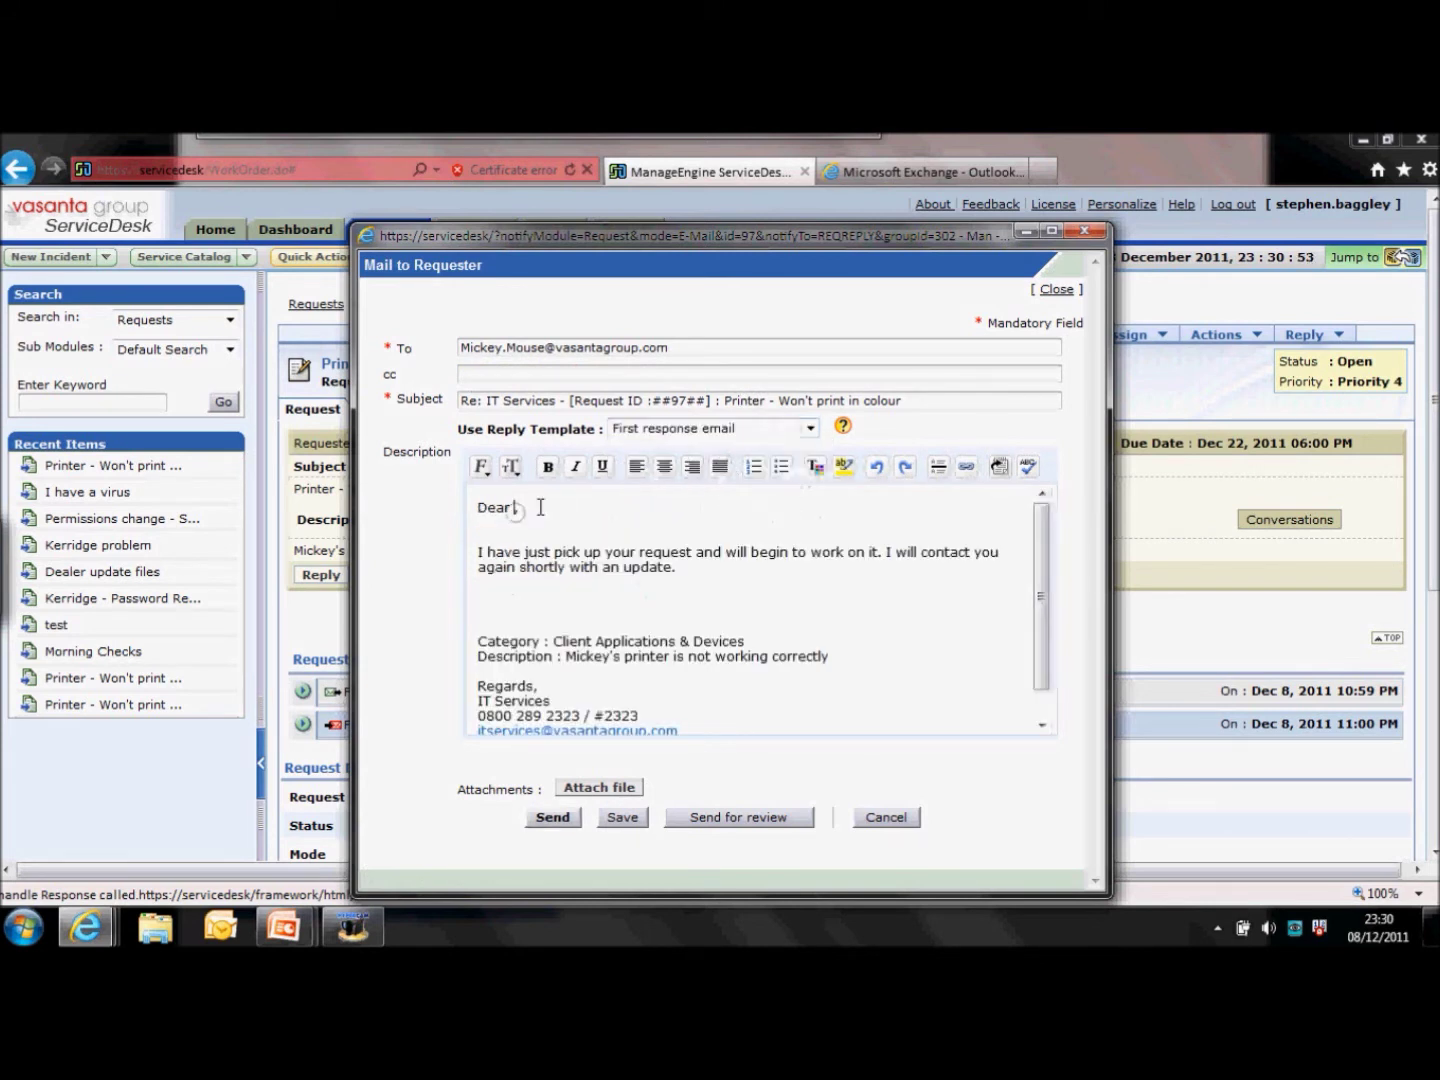
type("Mickey")
left_click(553, 818)
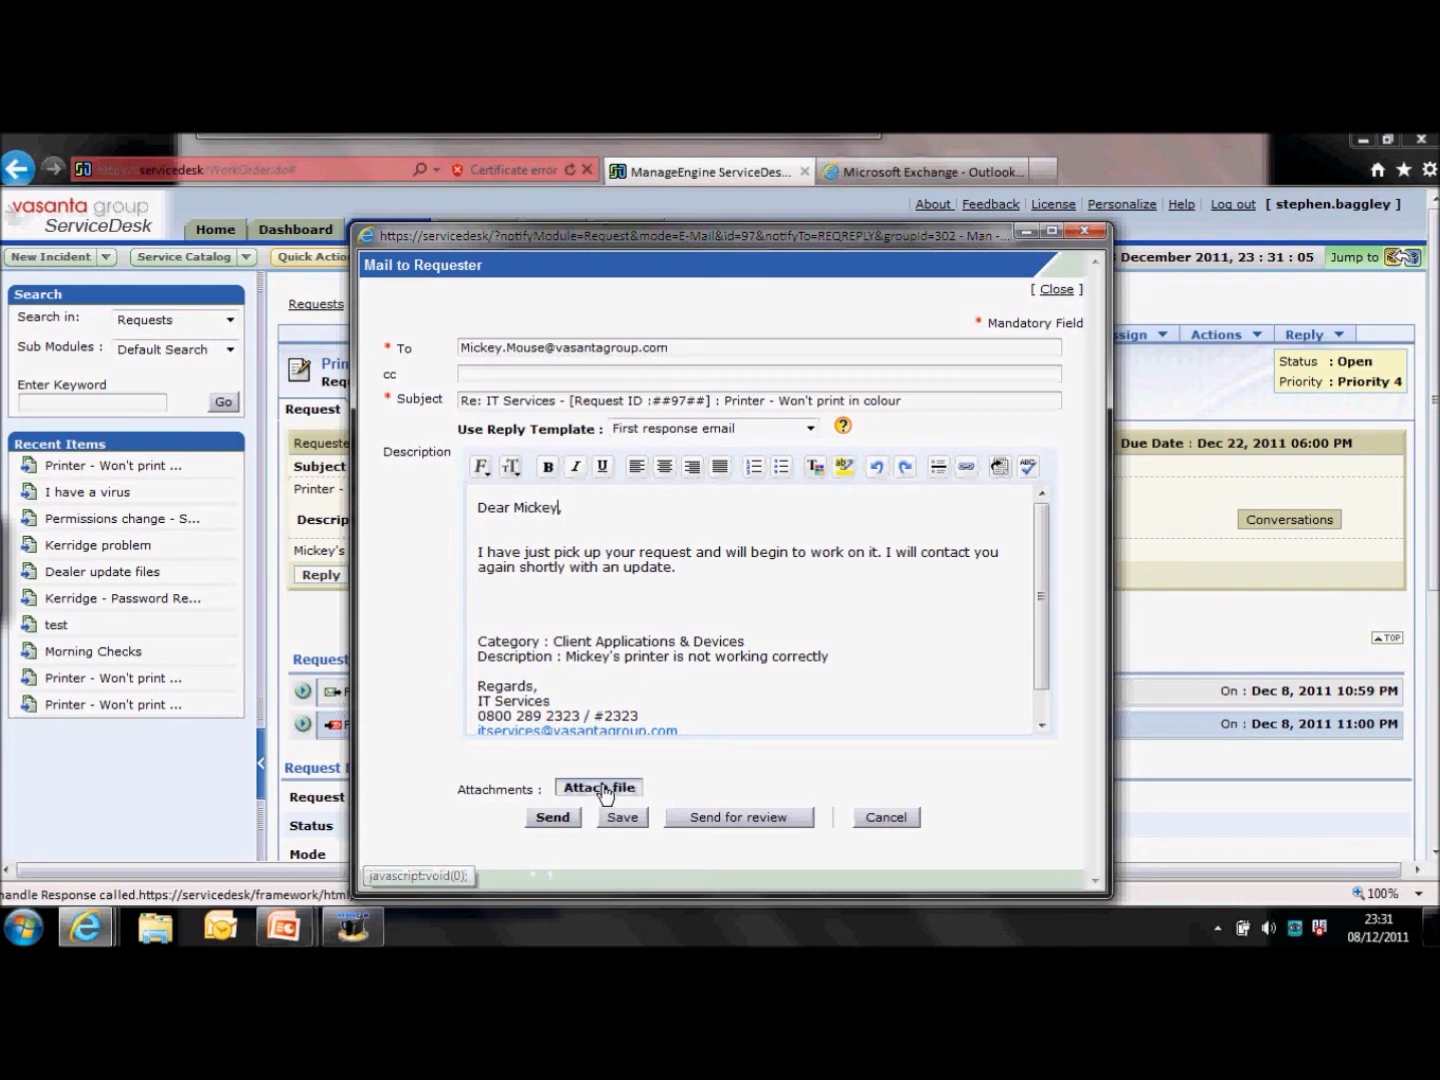
left_click(554, 818)
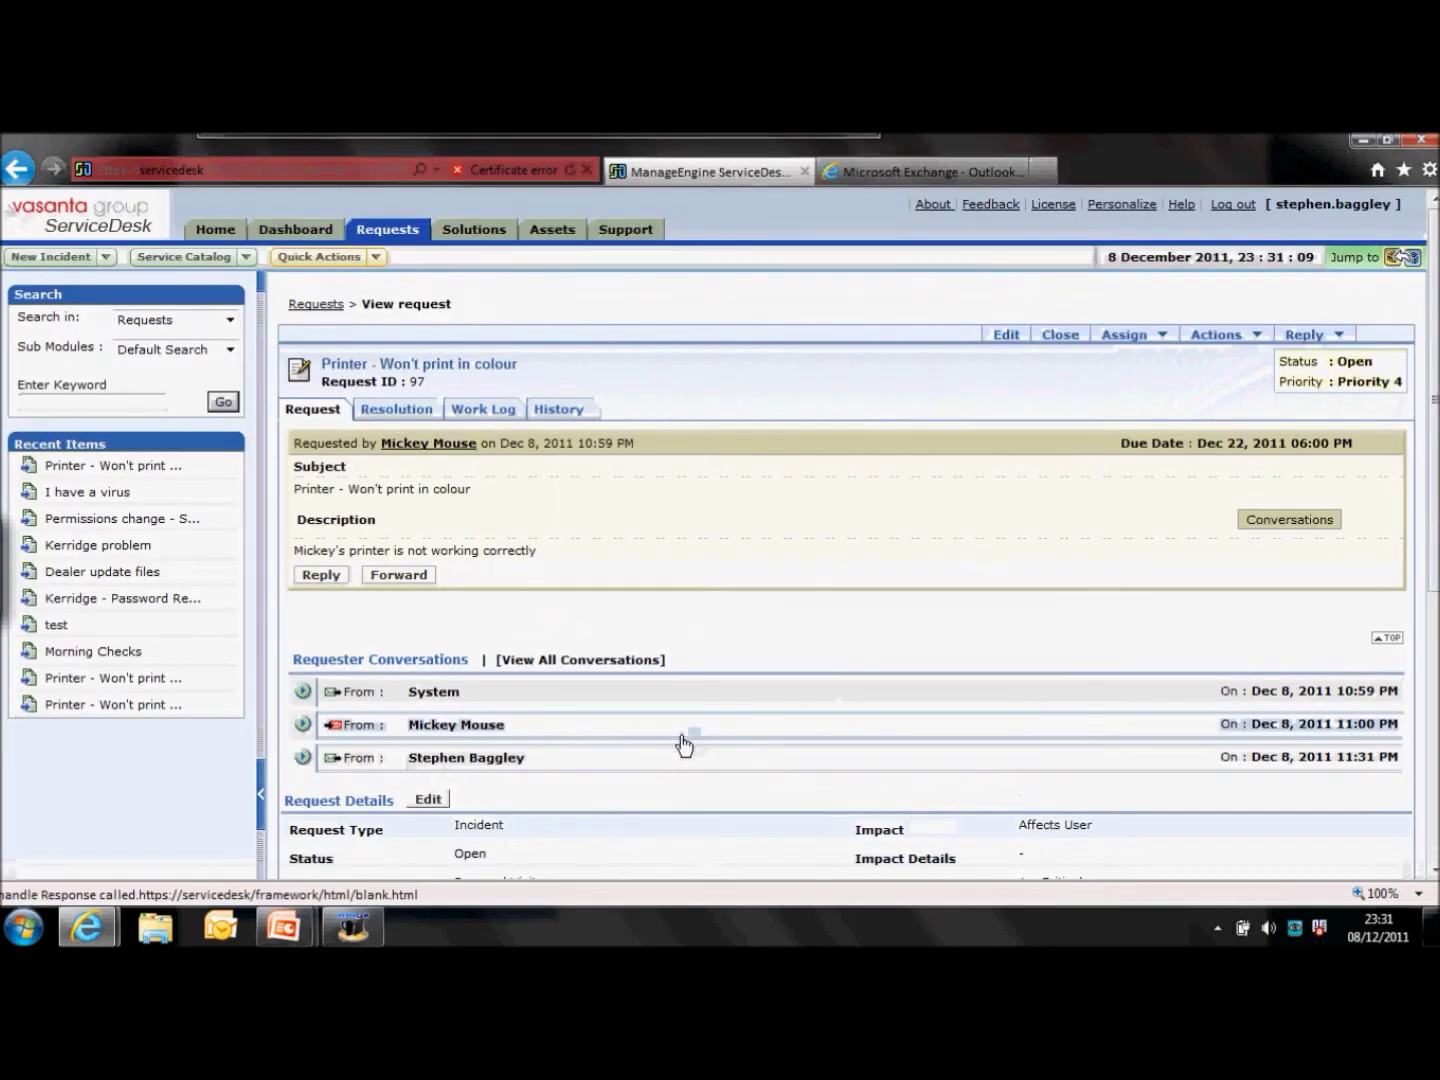
Review the newly sent reply in the conversations, collapse it, and switch to the slide show.
left_click(302, 758)
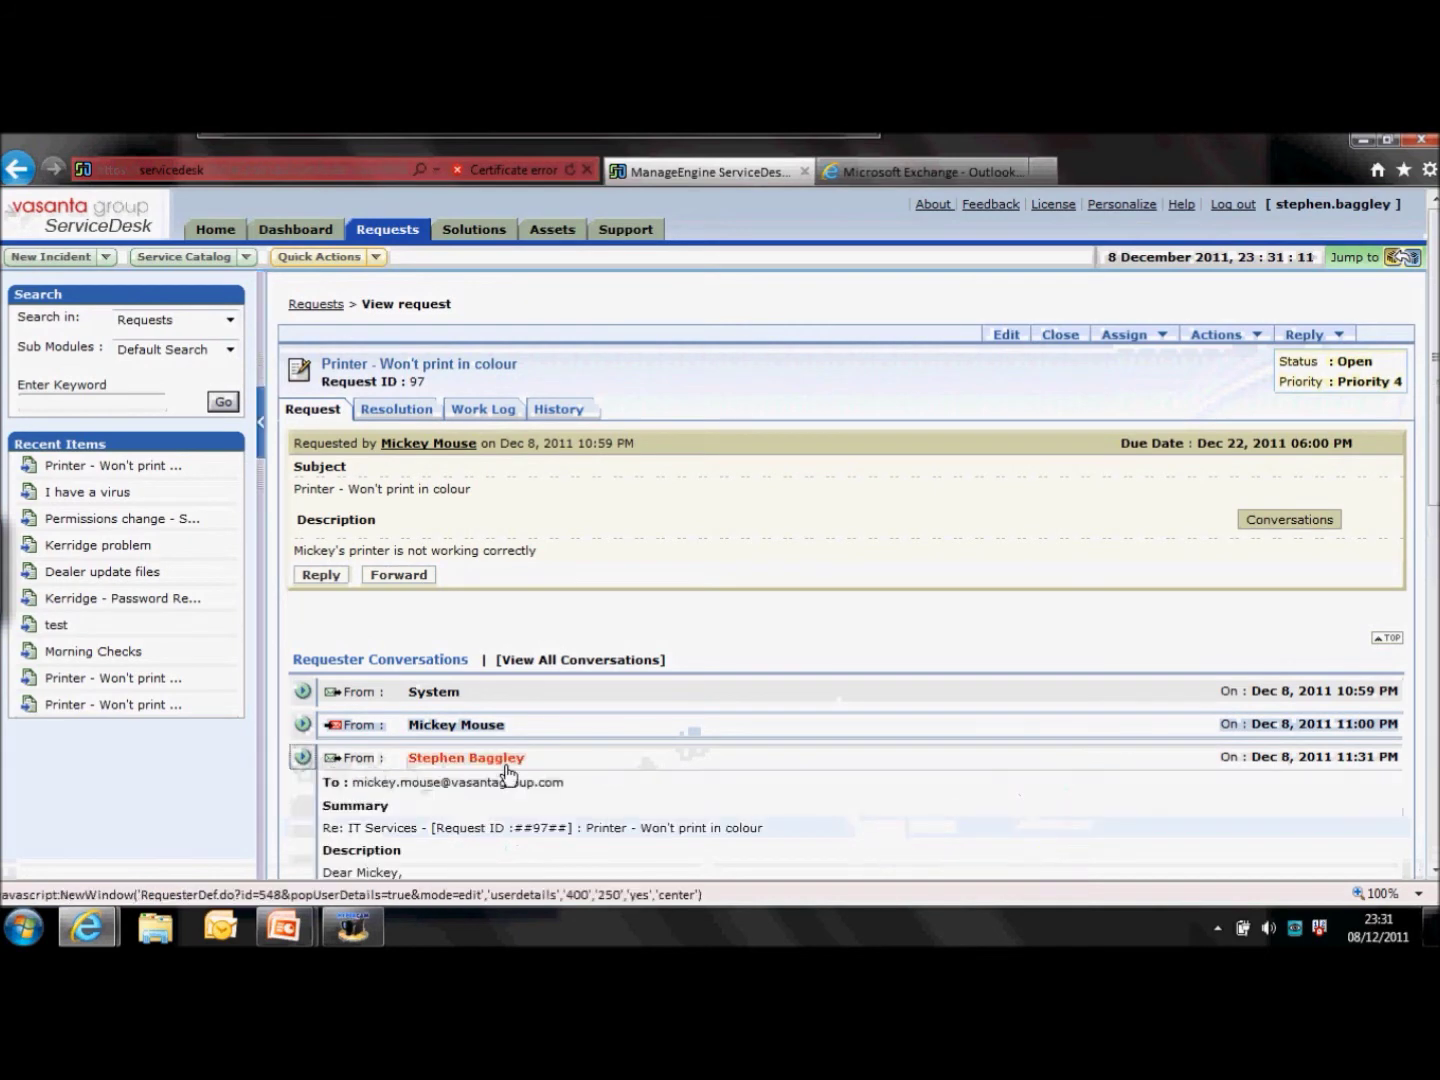
scroll(608, 550, "down", 3)
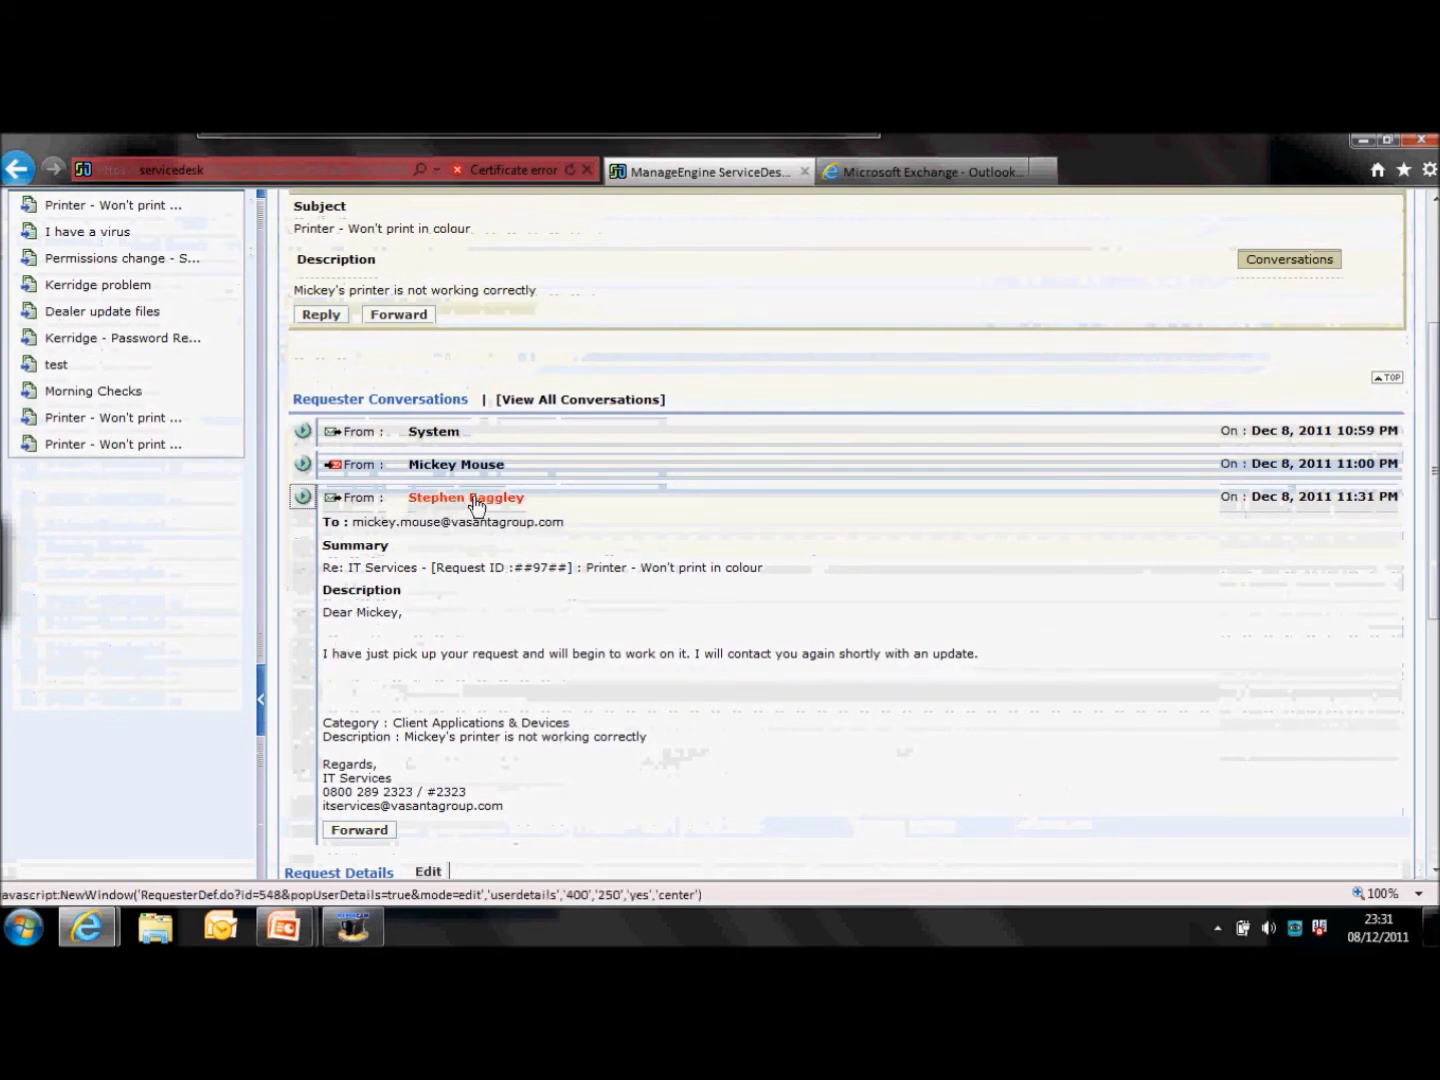
left_click(302, 498)
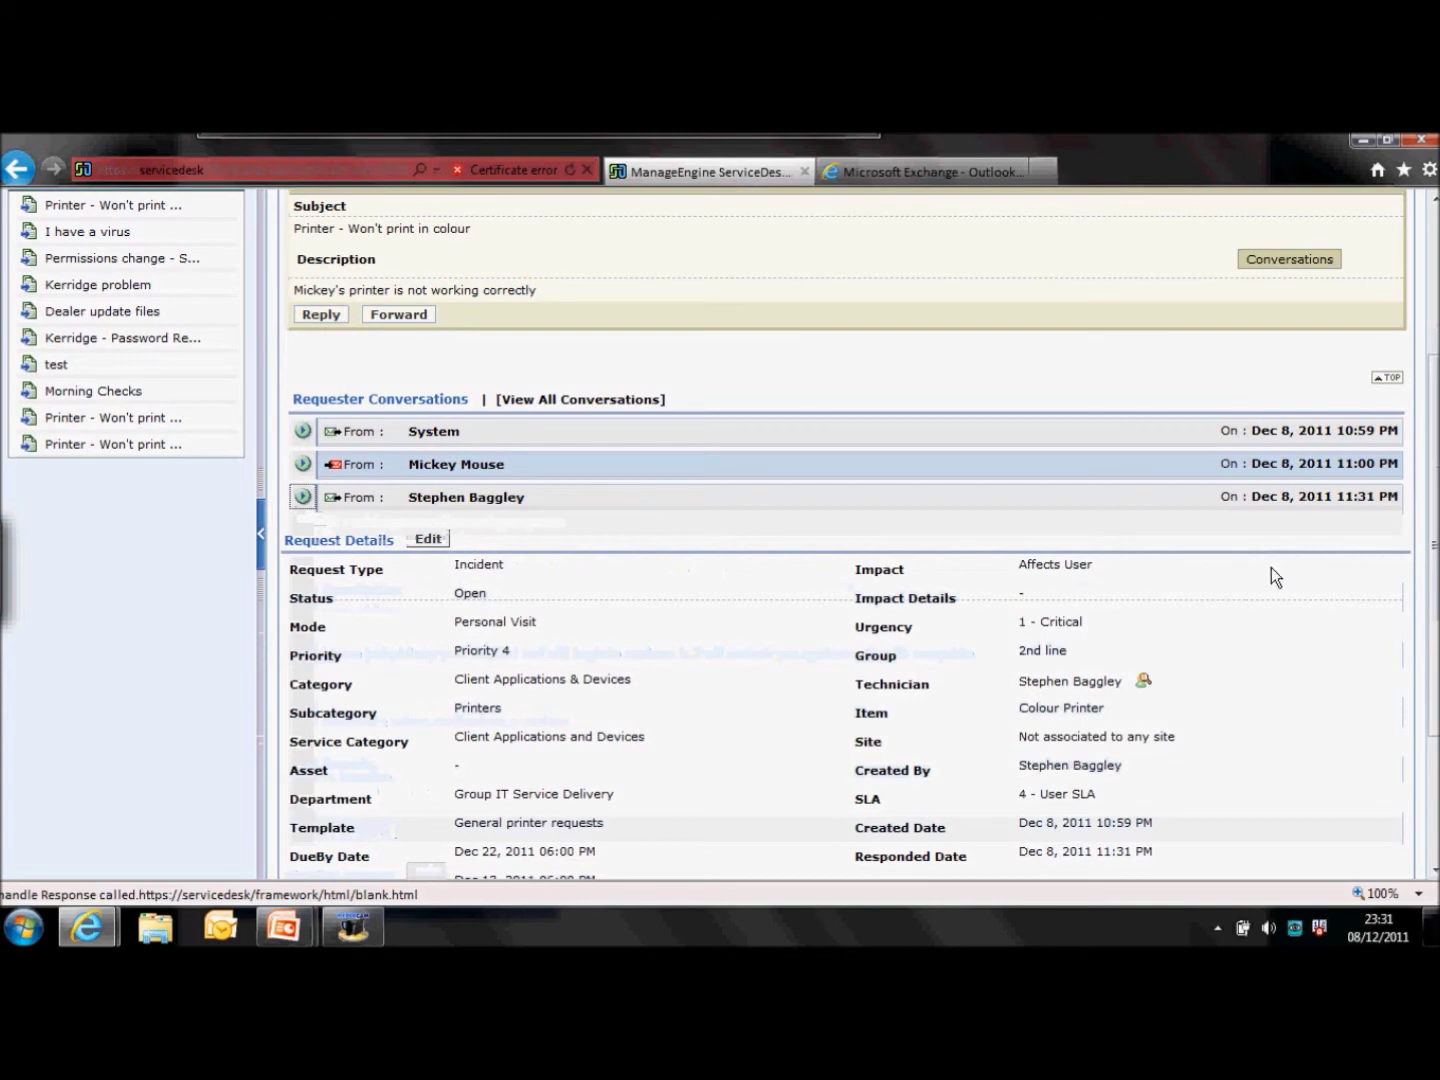
key("alt+Tab")
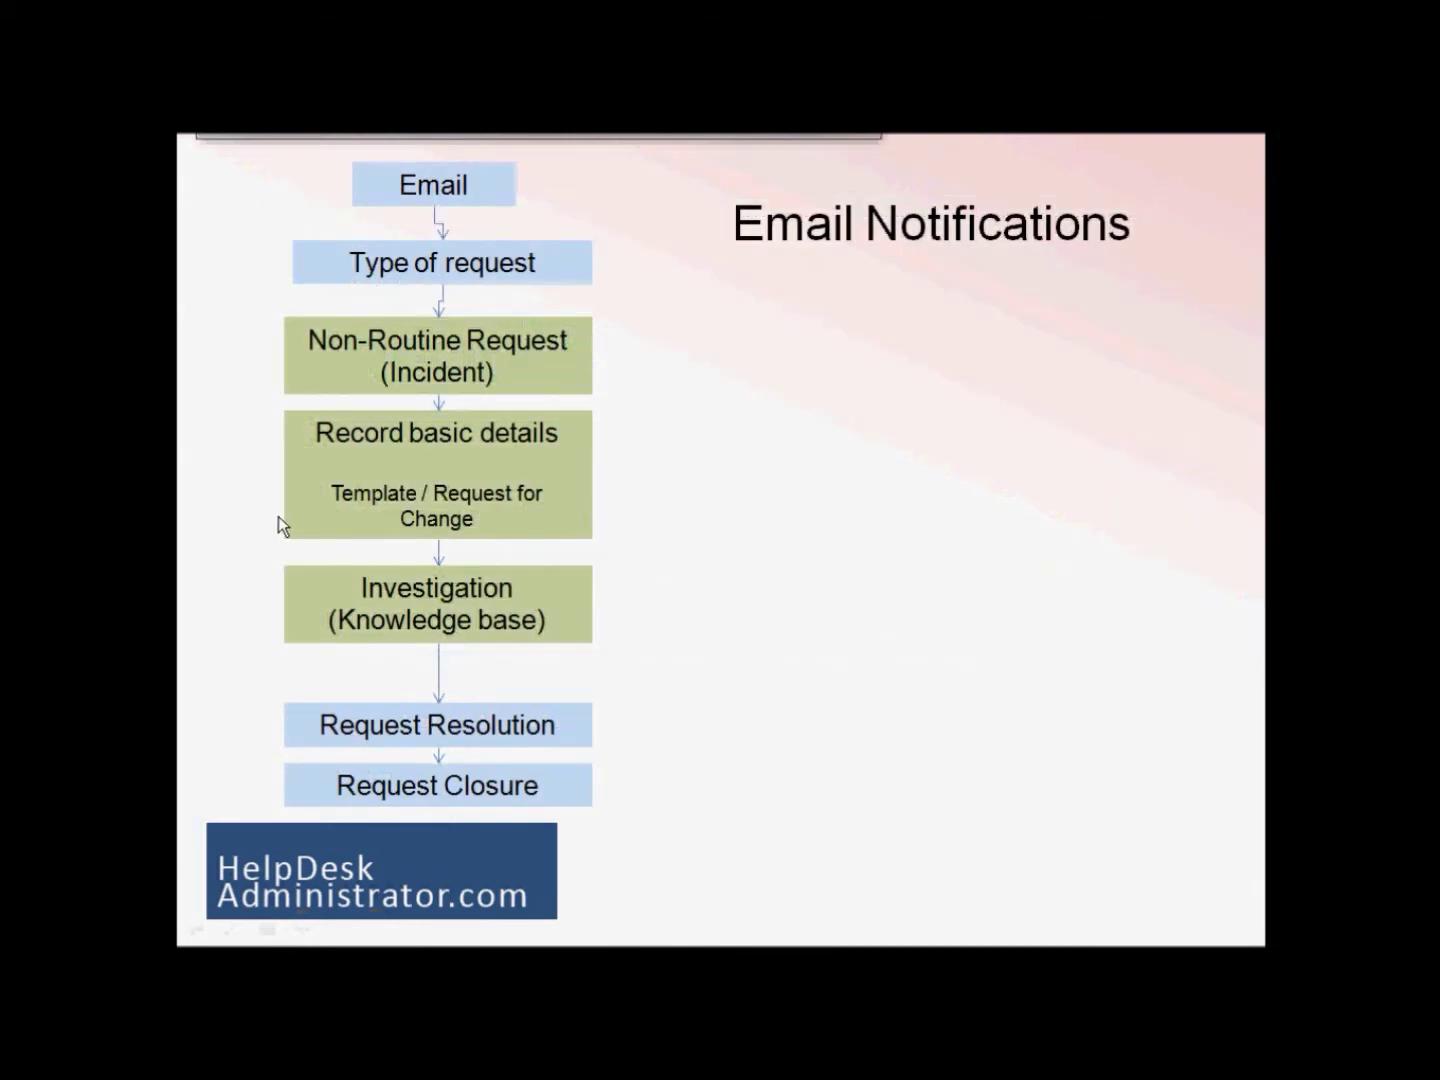
Reveal the Notification of the request, Notification of response and Manual replies boxes, then return to ServiceDesk.
left_click(576, 465)
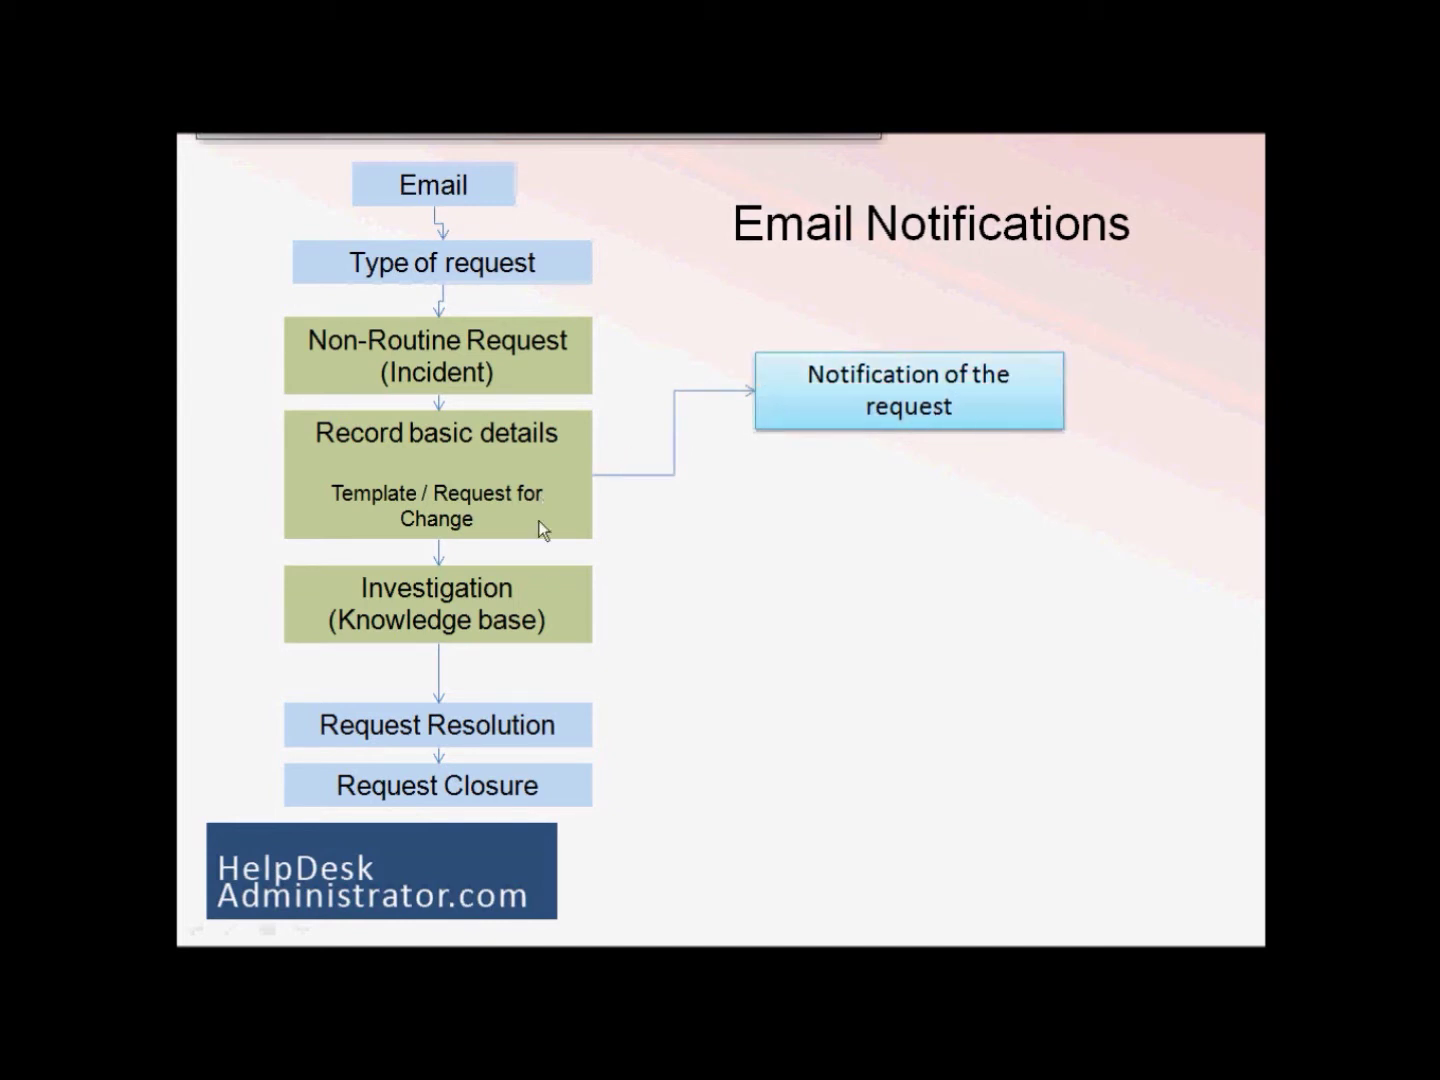
left_click(562, 597)
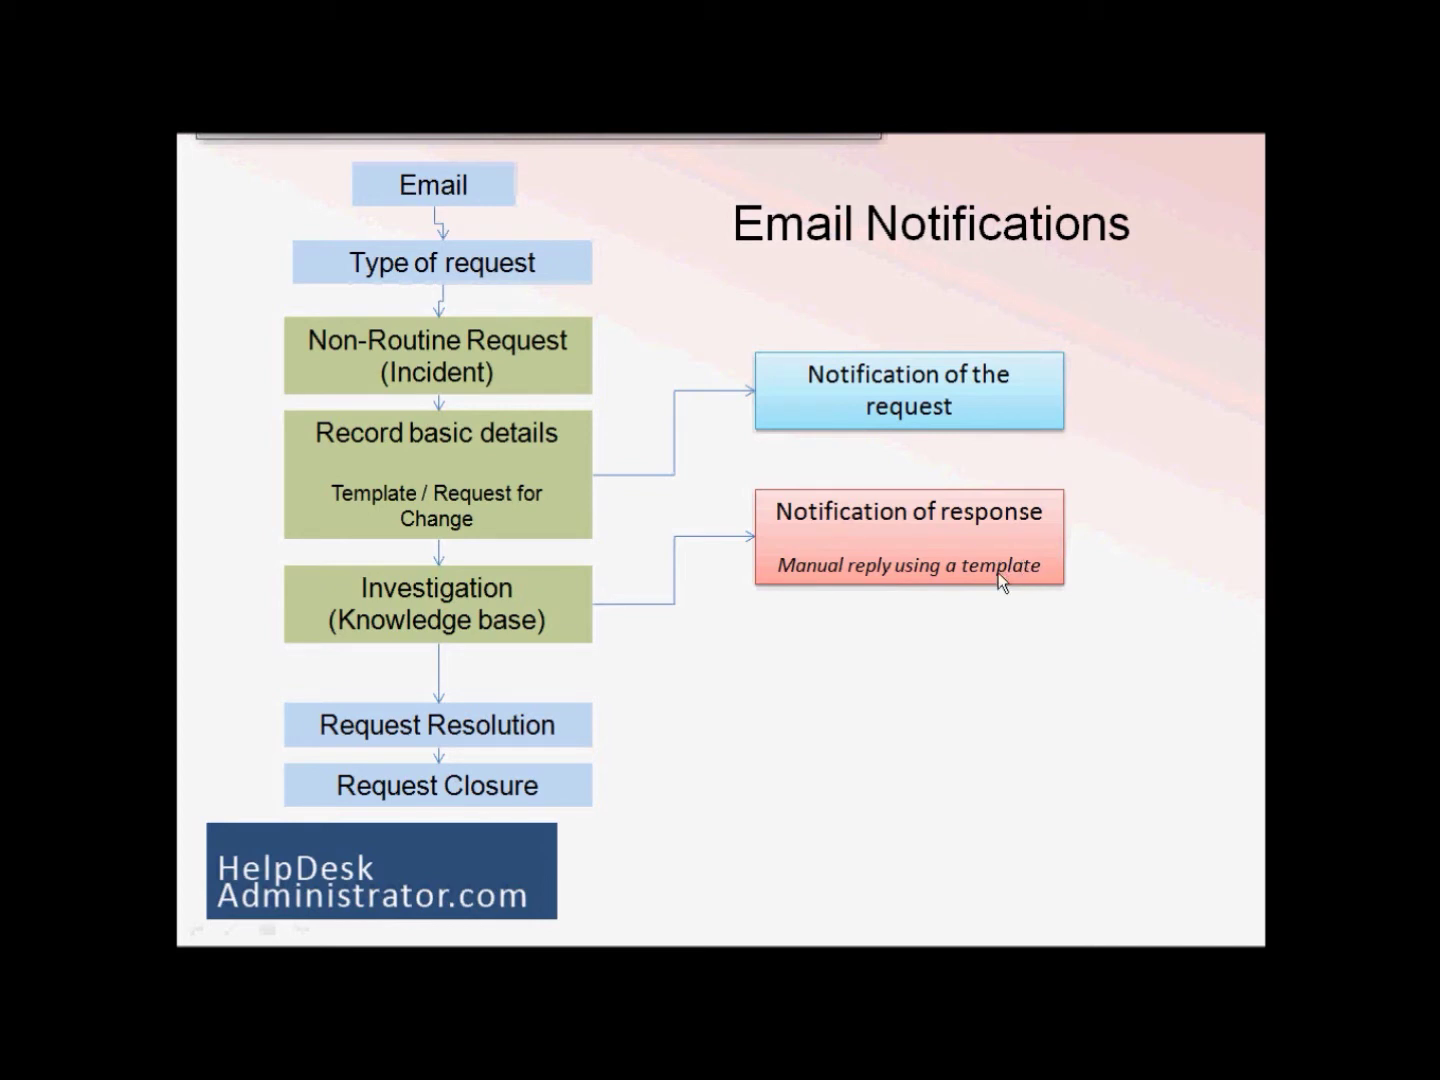
left_click(563, 588)
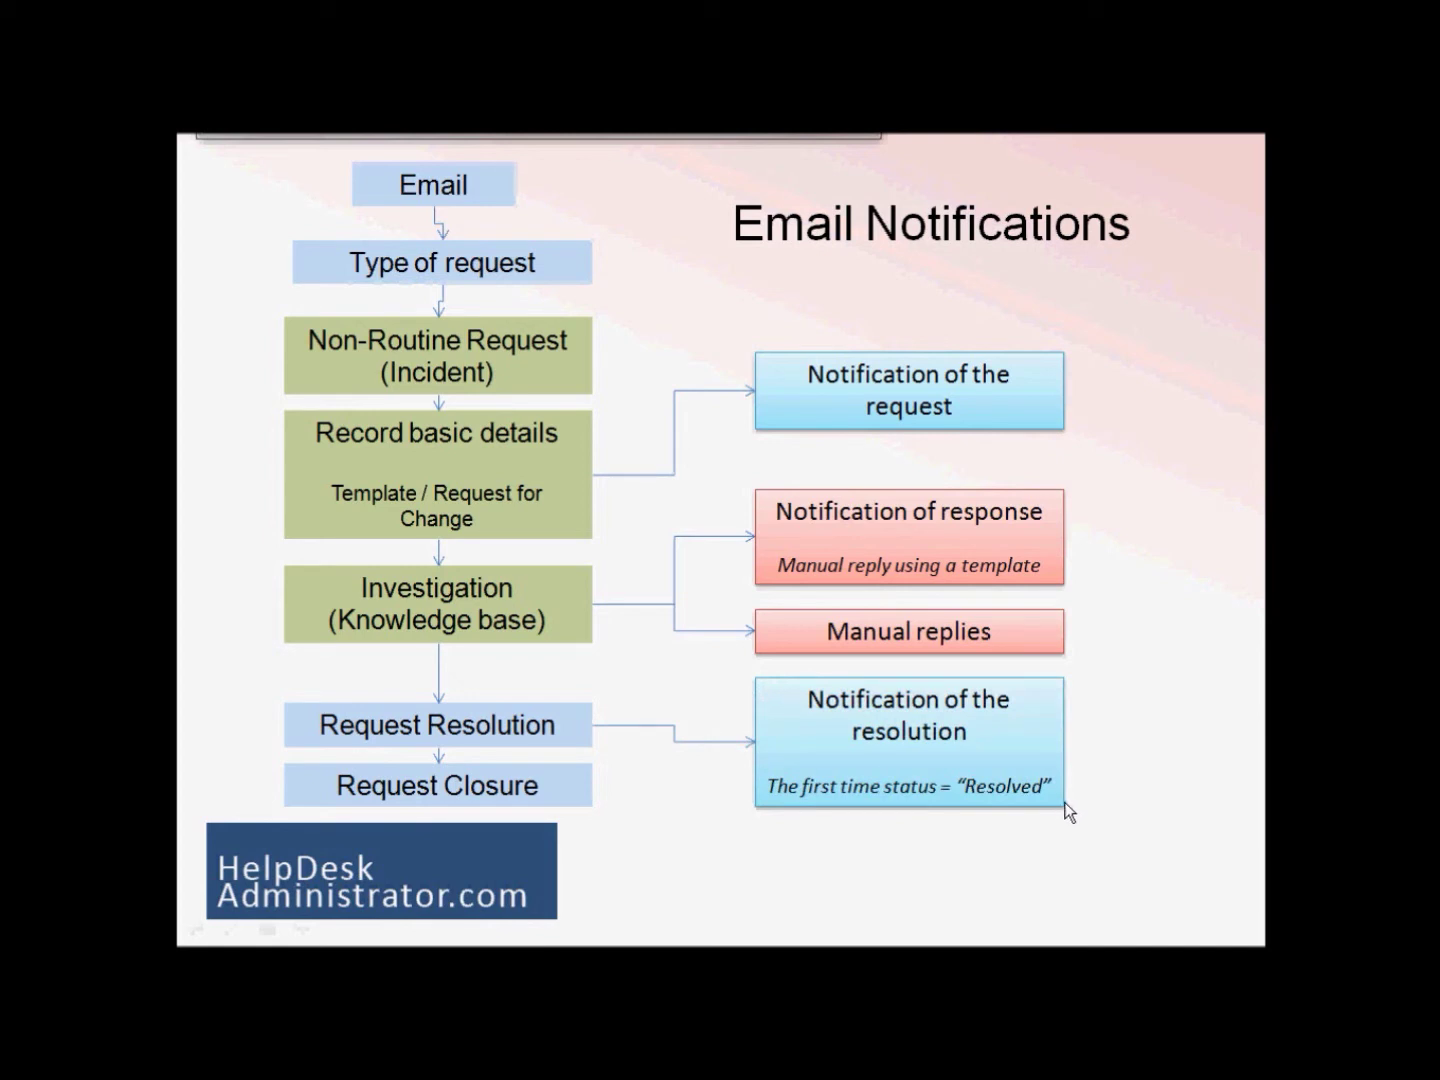
left_click(932, 851)
key("alt+Tab")
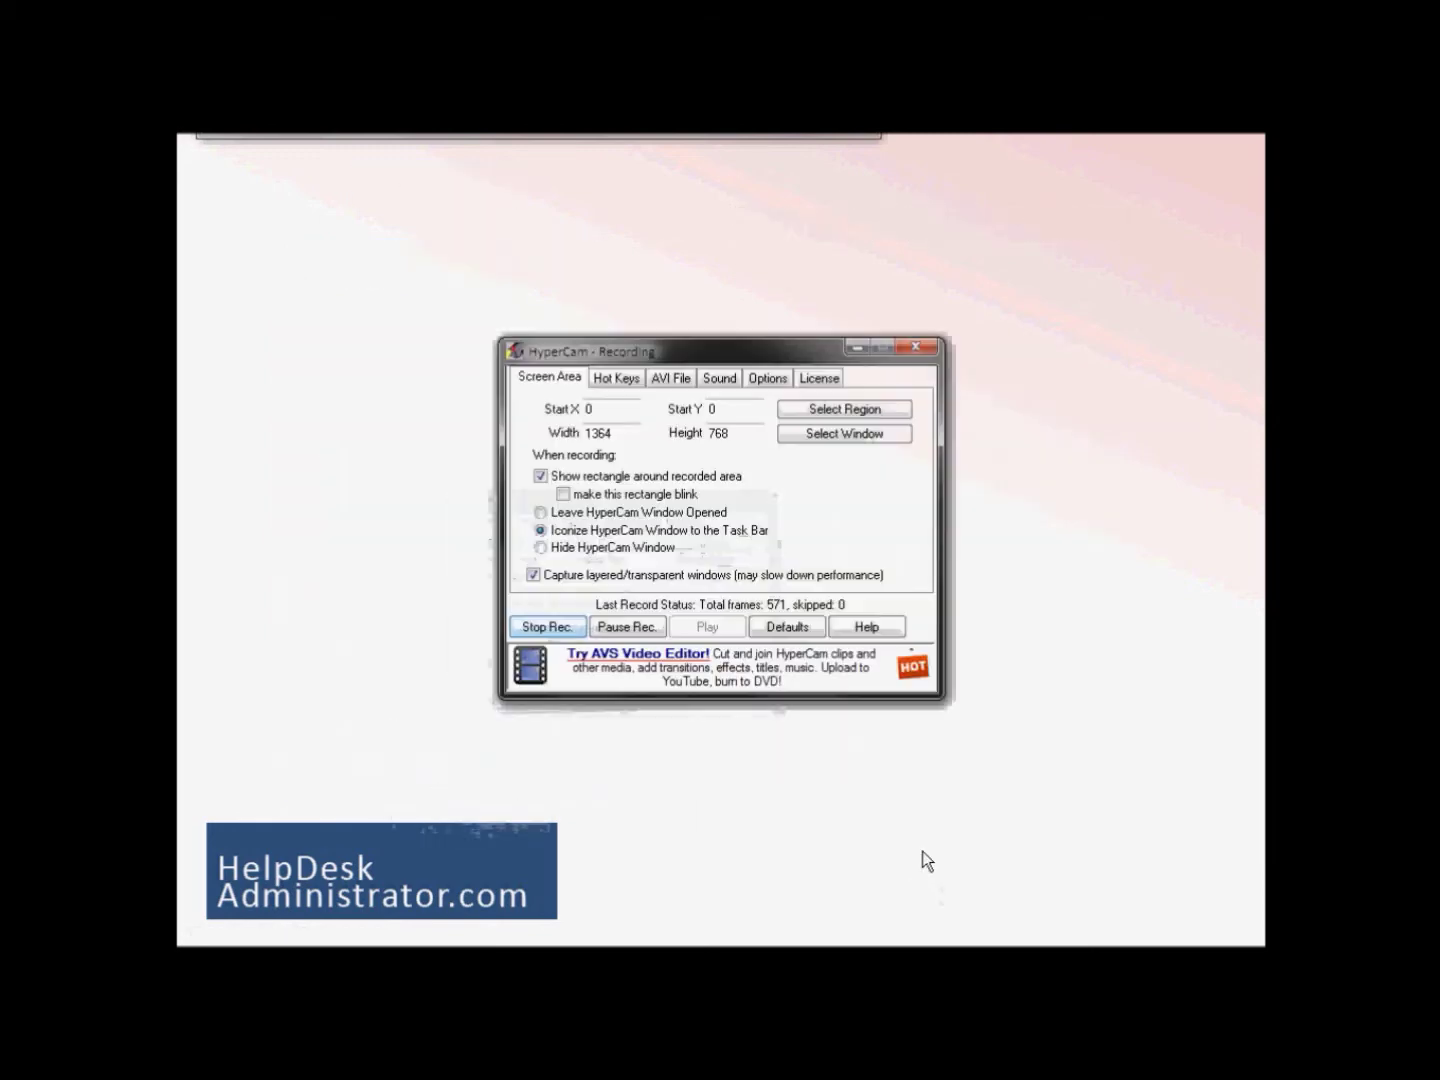
key("alt+Tab")
key("alt+Tab")
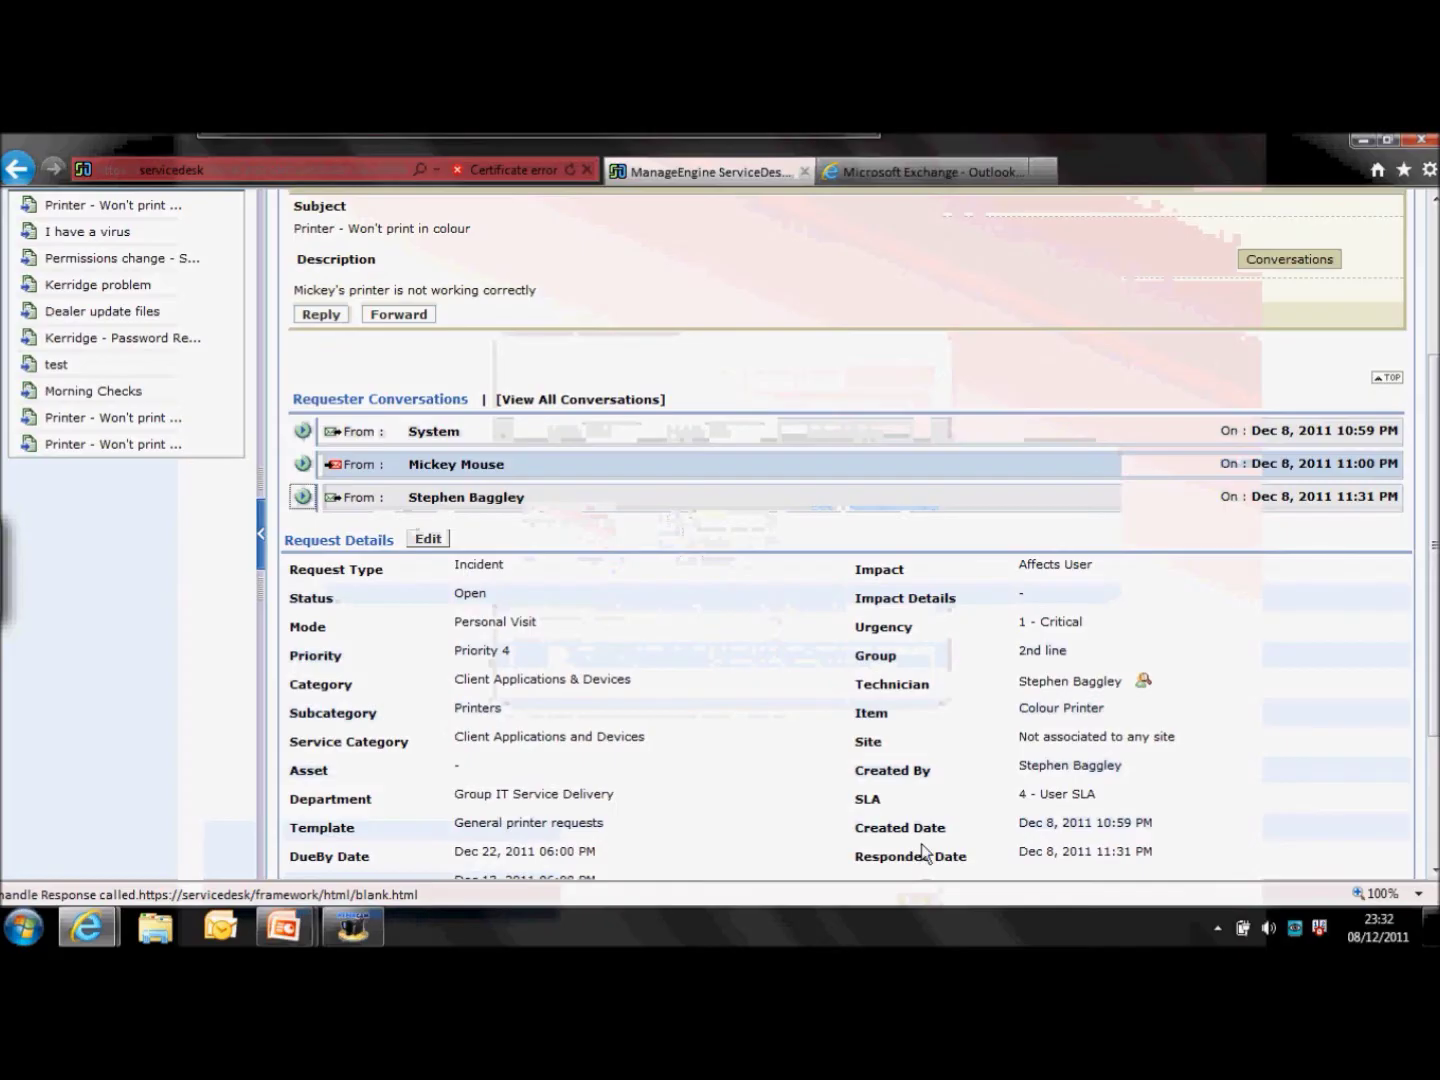
Discard the started Technician edit on request 97, then check the Assign options.
left_click_drag(1434, 447, 1410, 185)
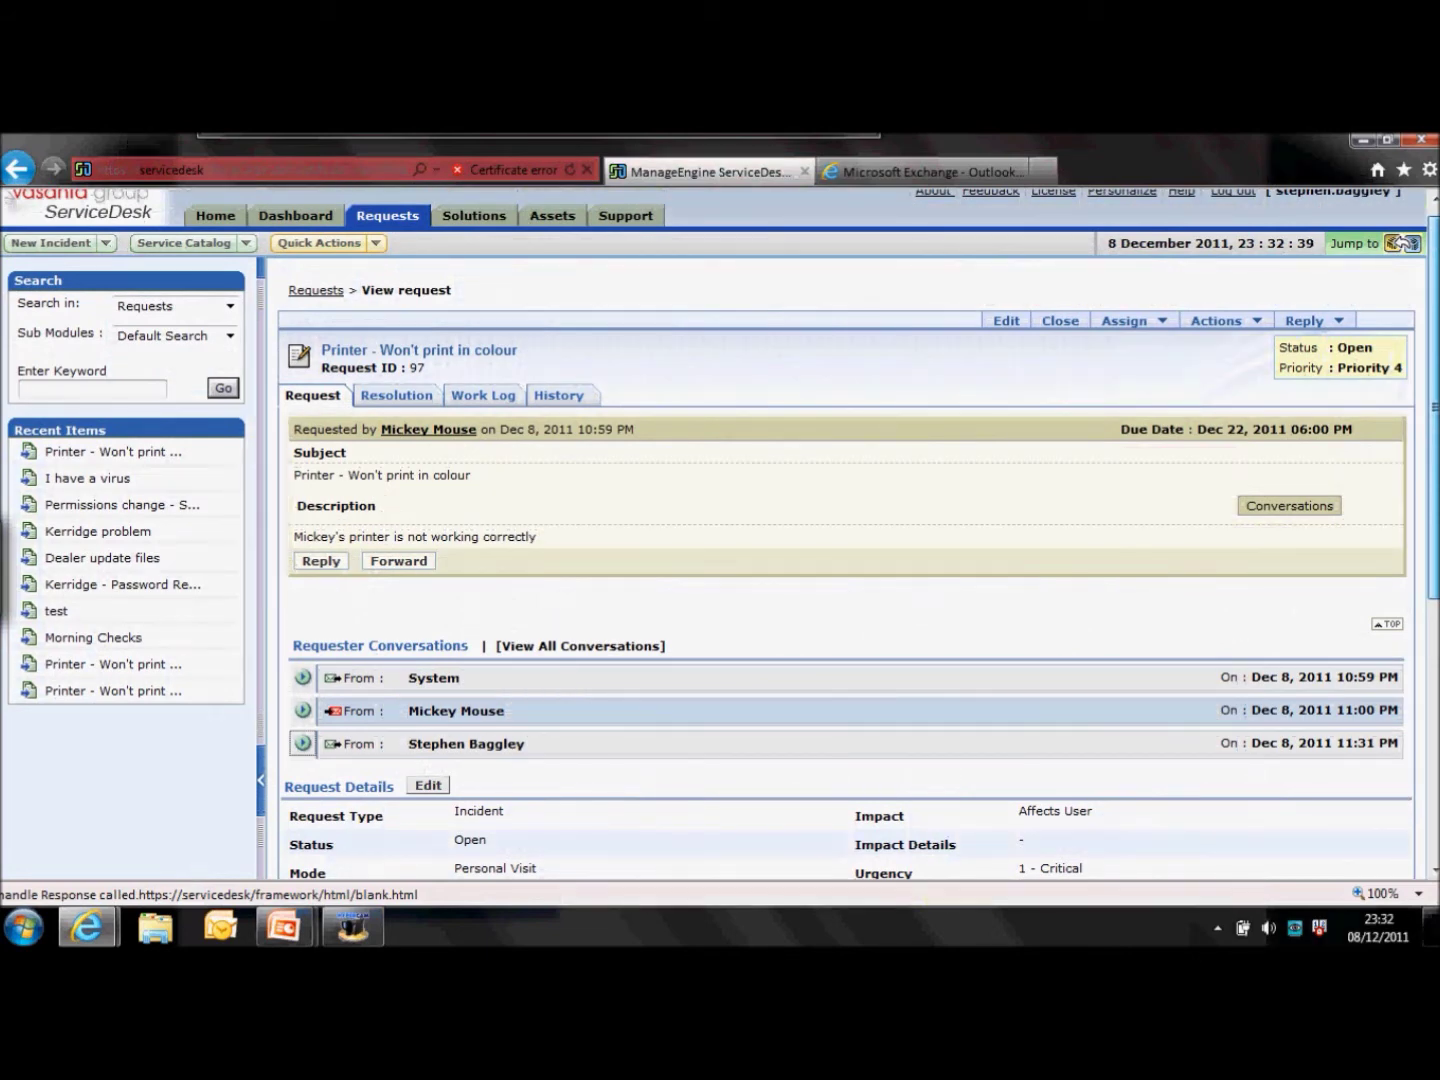
scroll(1343, 529, "down", 5)
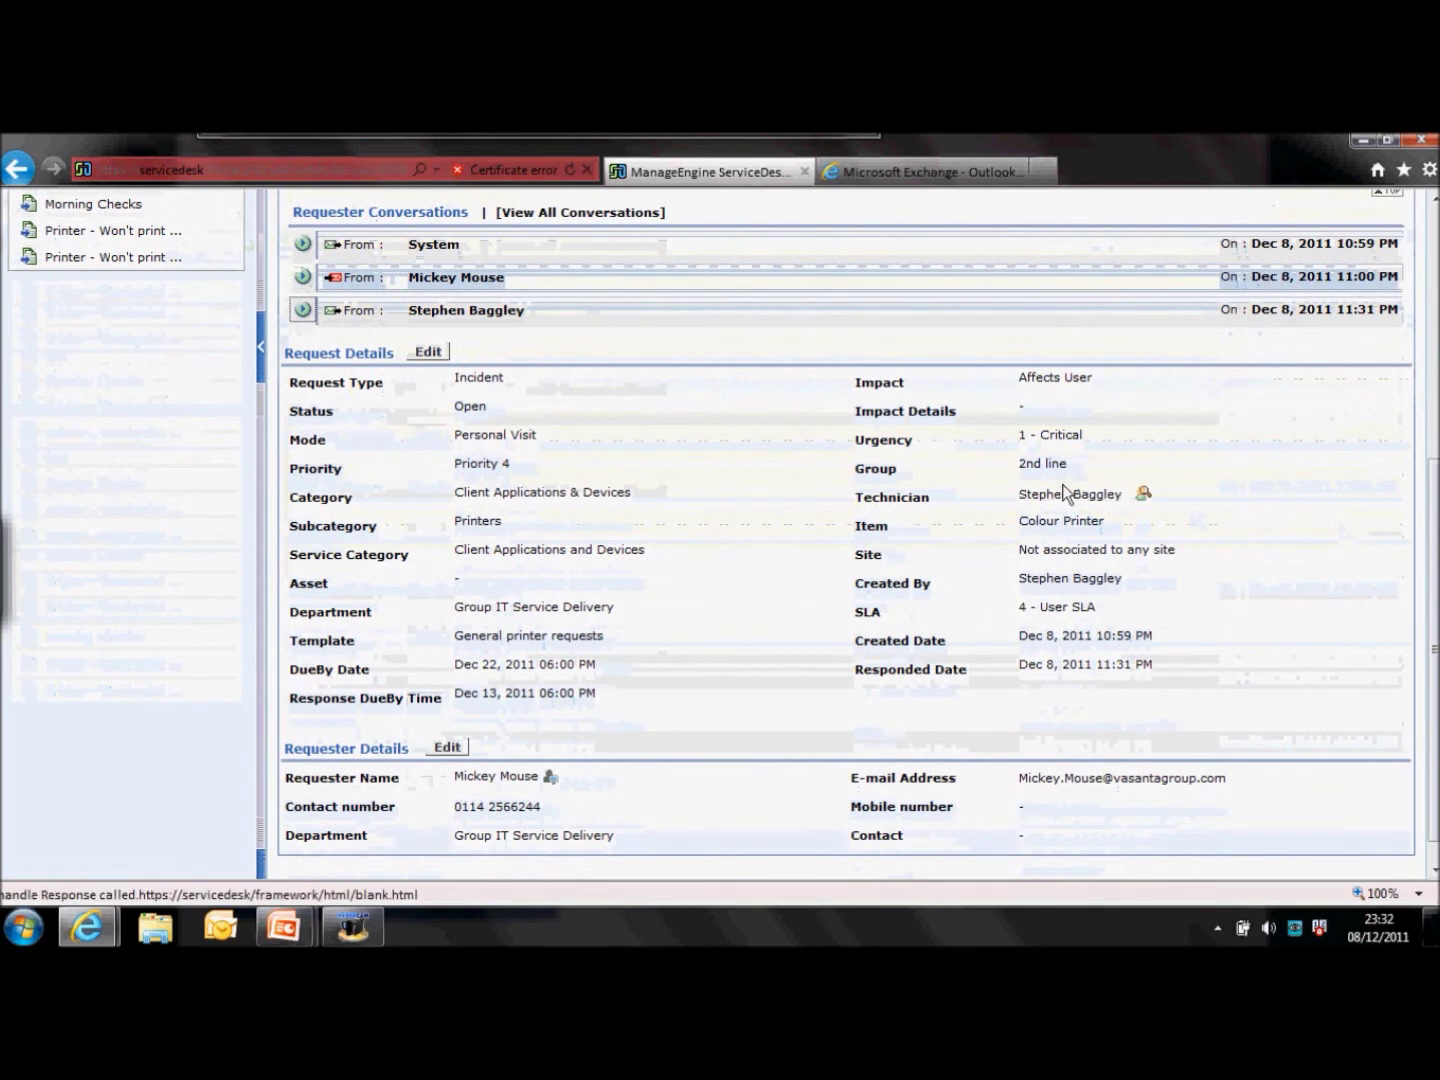
left_click(1068, 494)
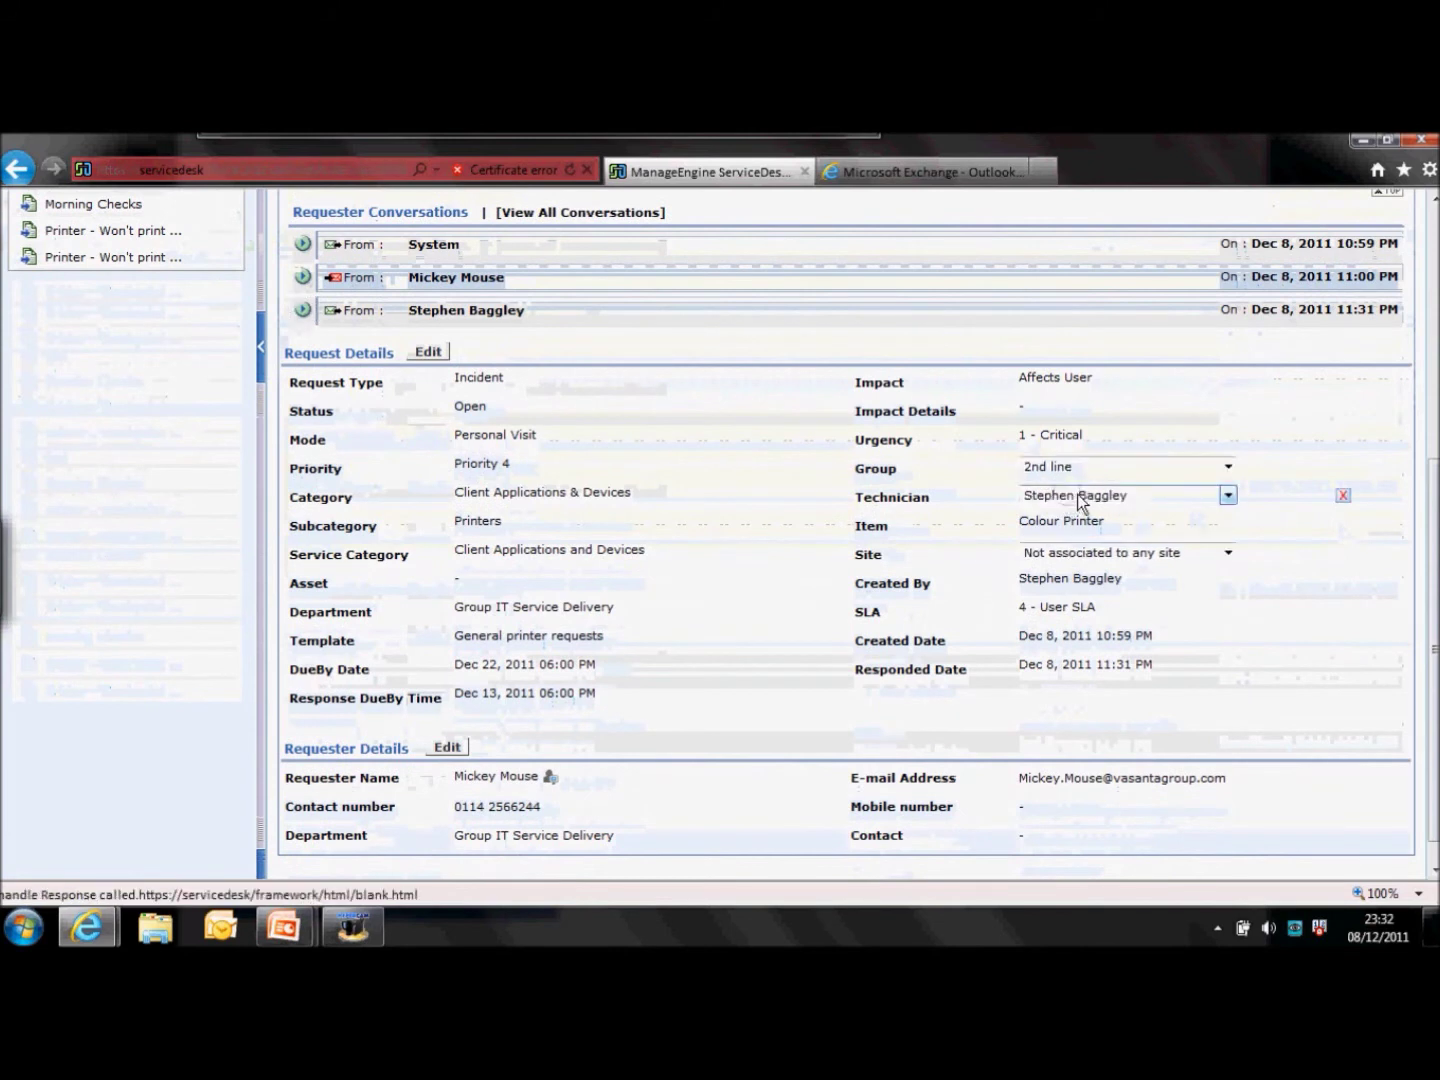
left_click(1227, 494)
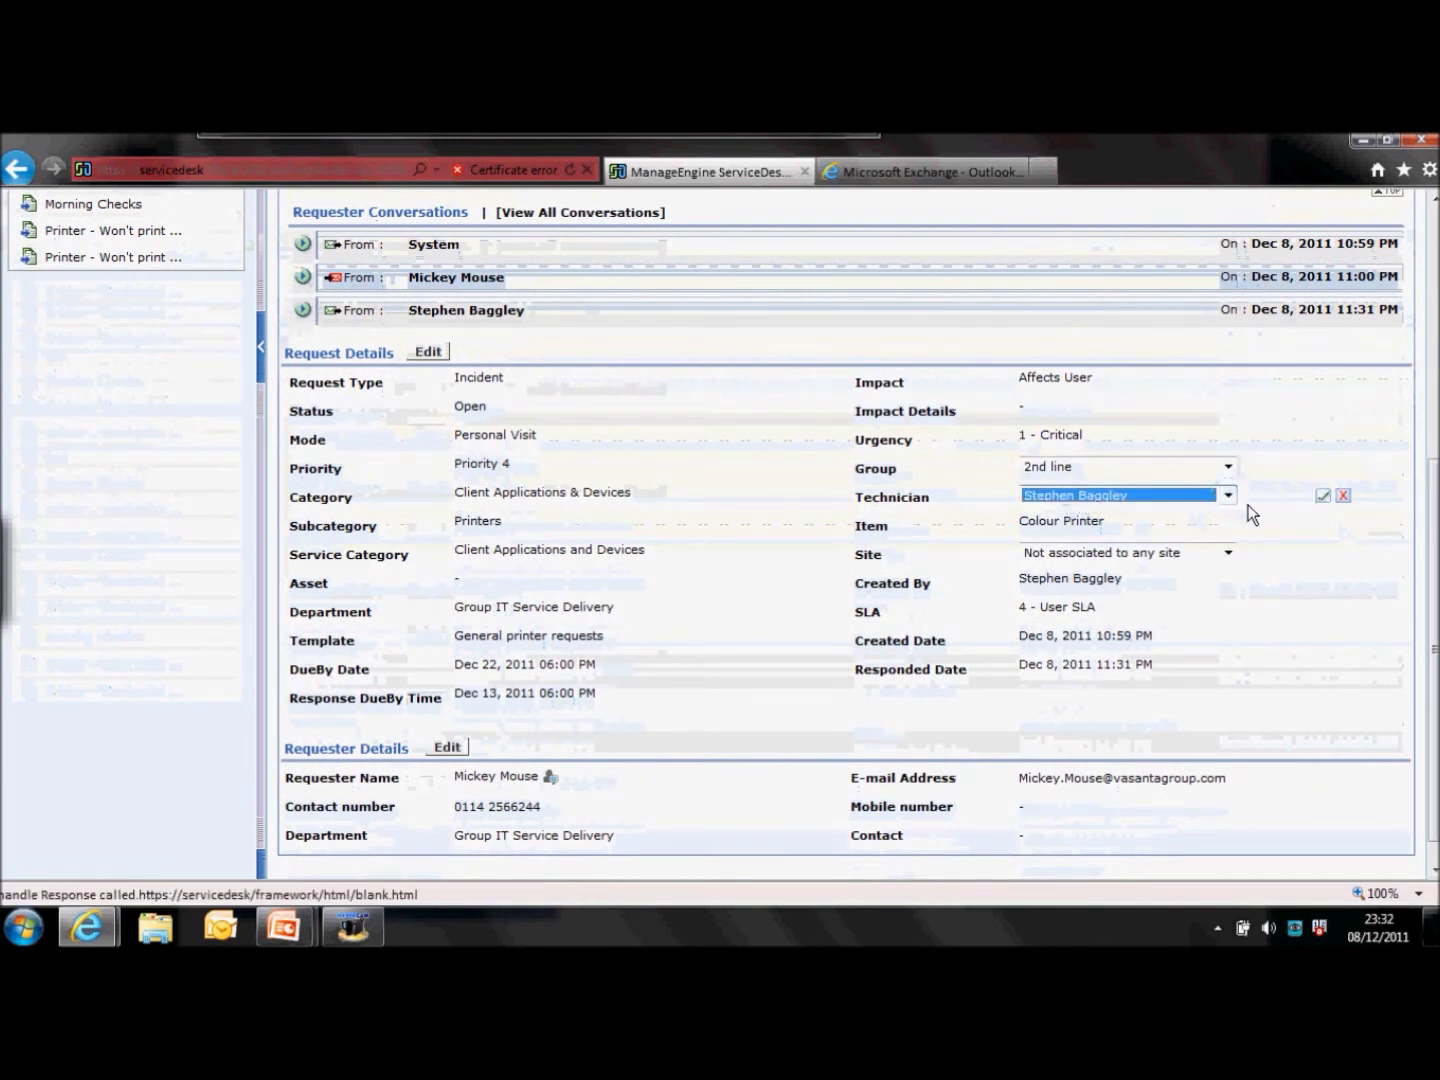
left_click(1344, 498)
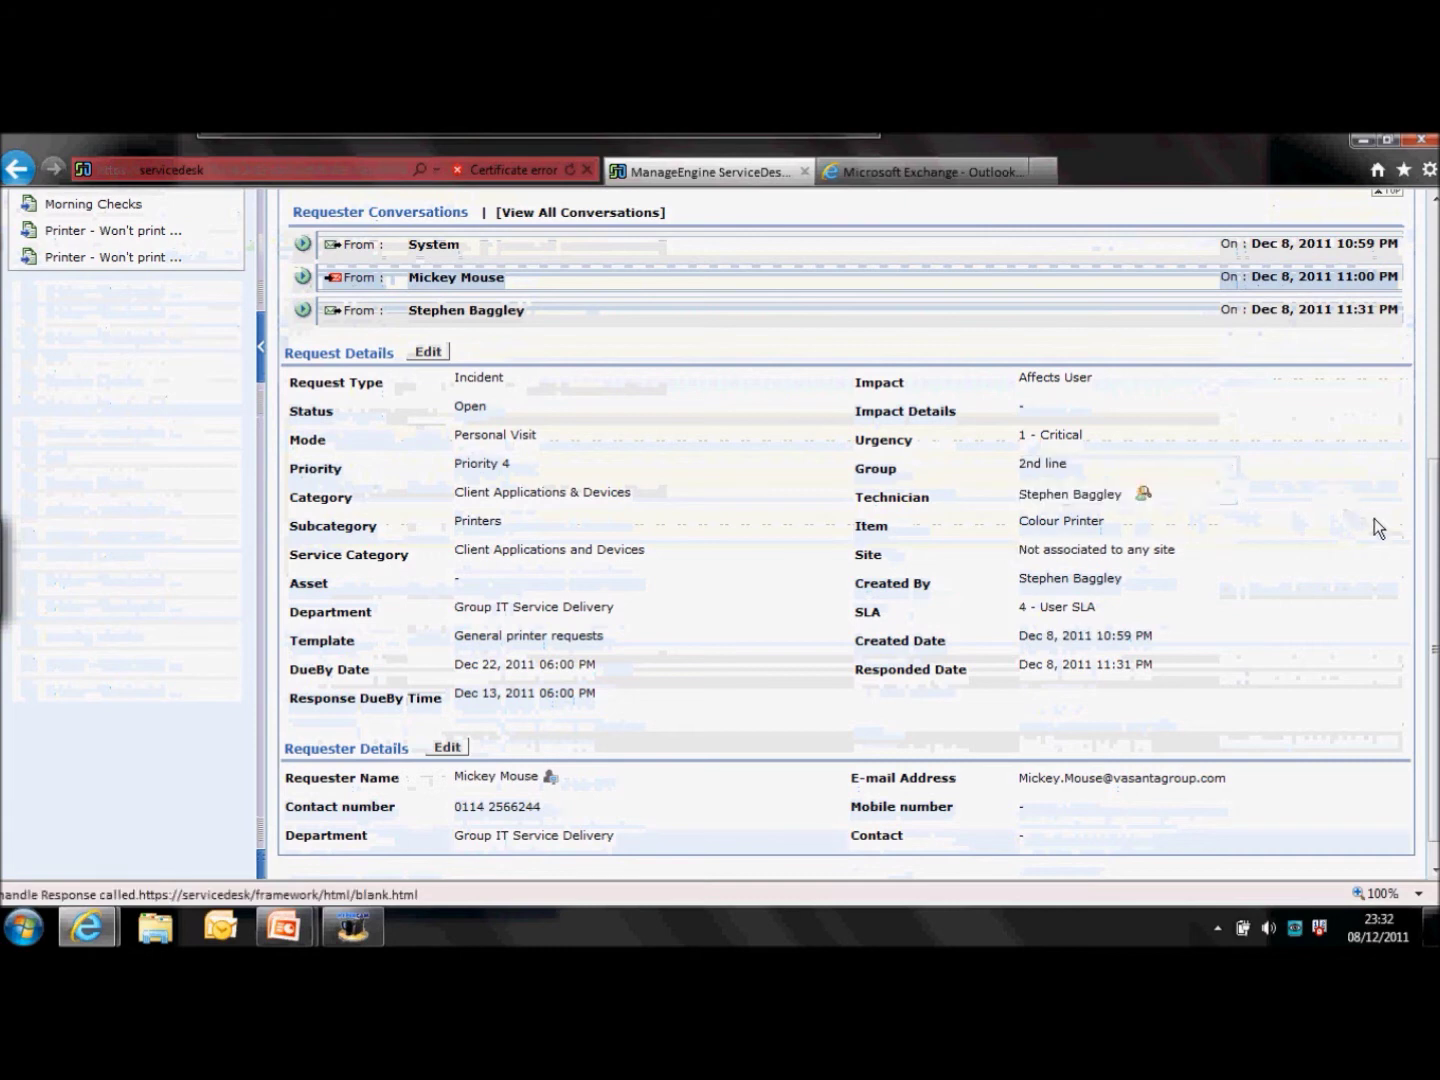
scroll(1218, 349, "up", 5)
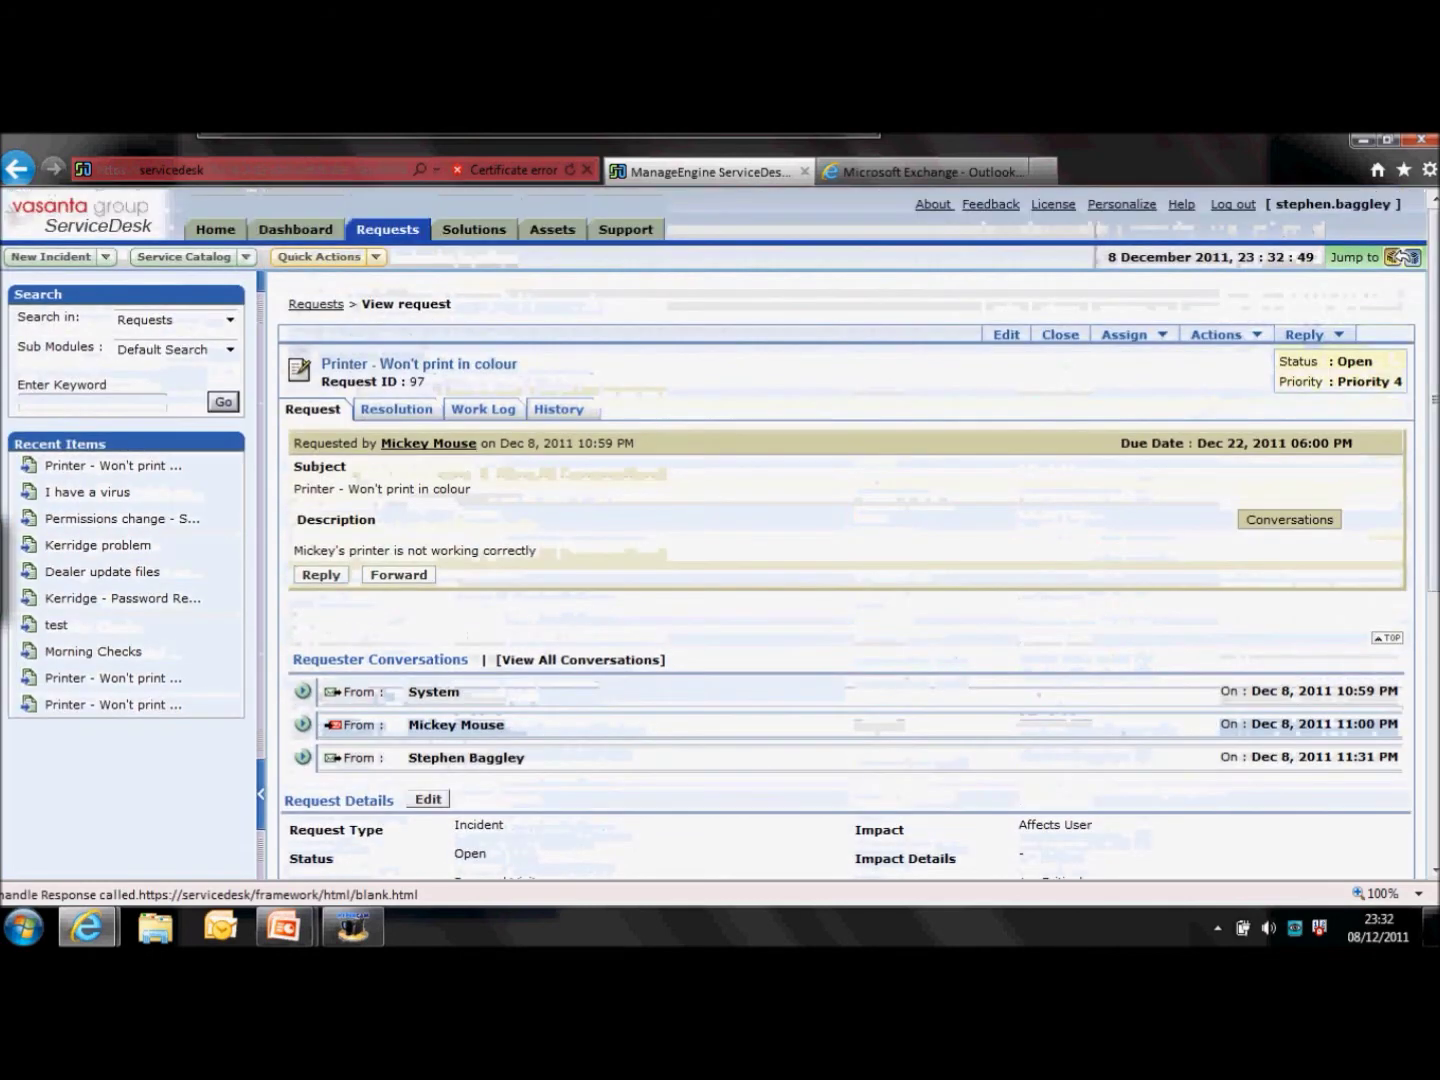
left_click(1162, 338)
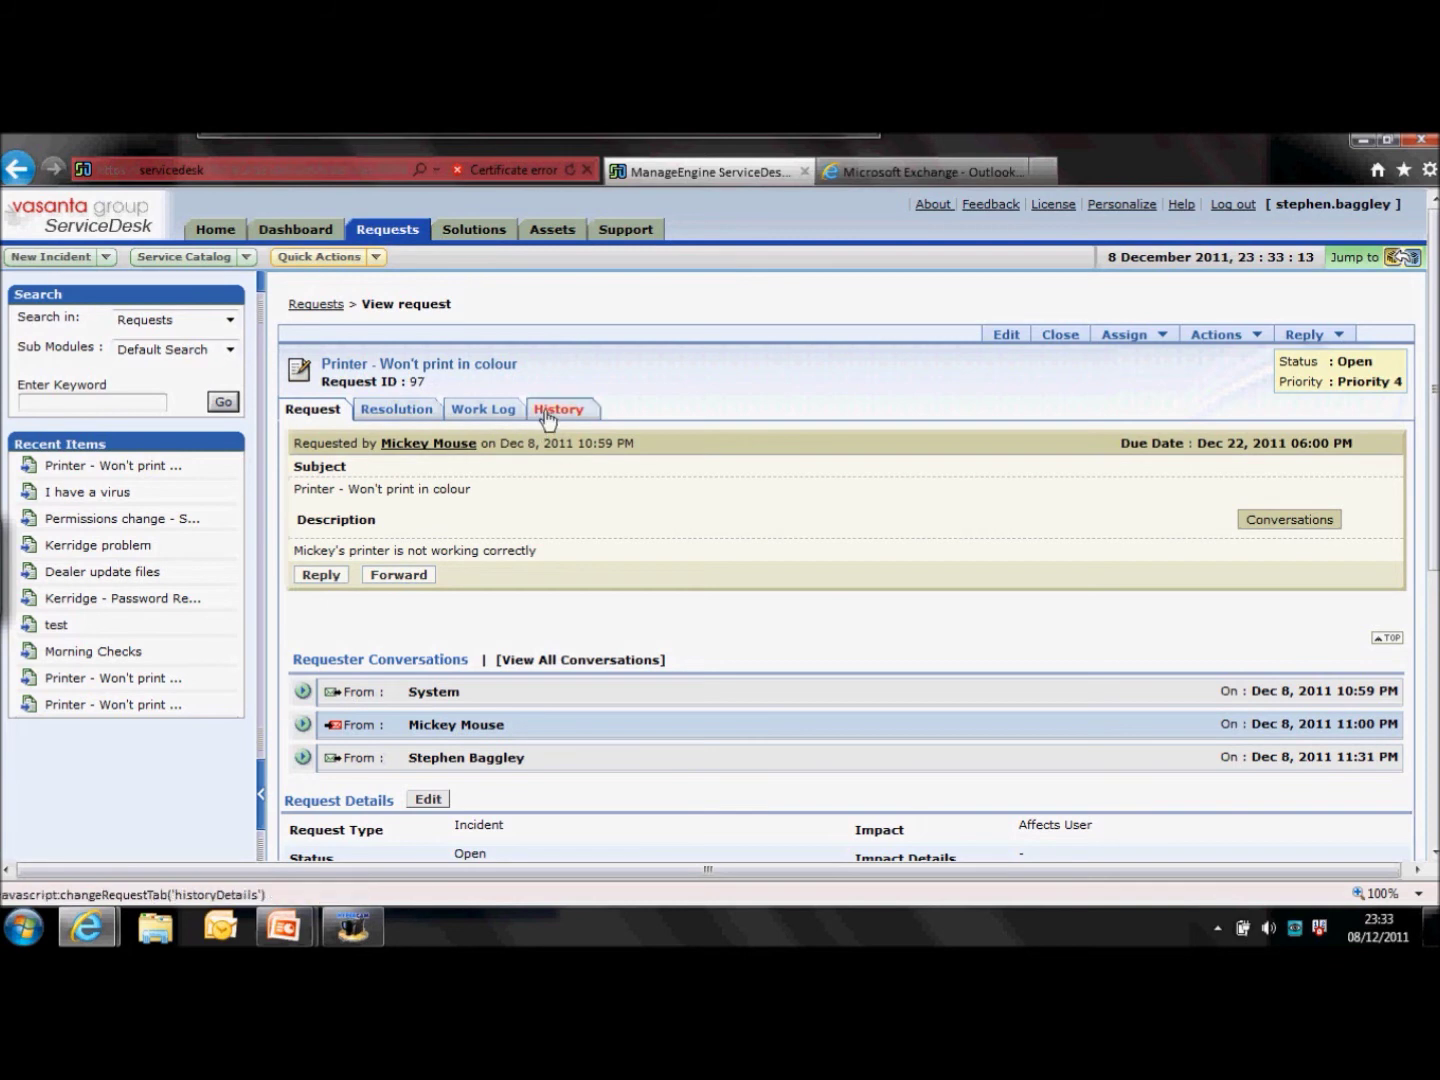
Add a new task to request 97 with its scheduled end date set to 15 December 2011.
left_click(1252, 336)
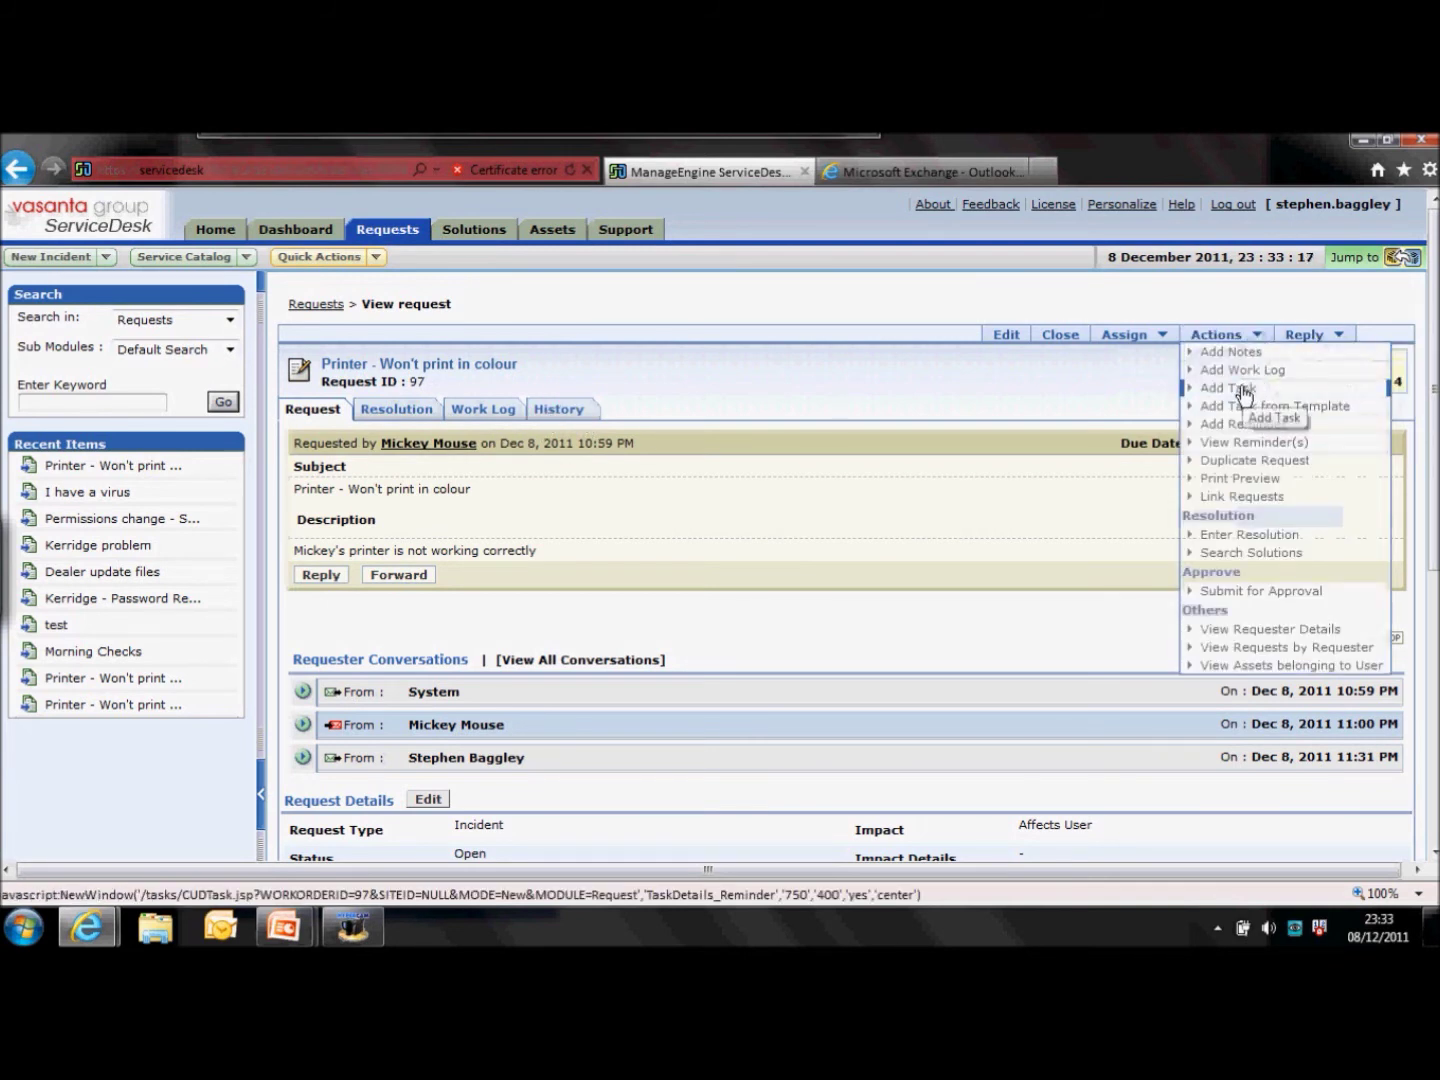
left_click(1239, 390)
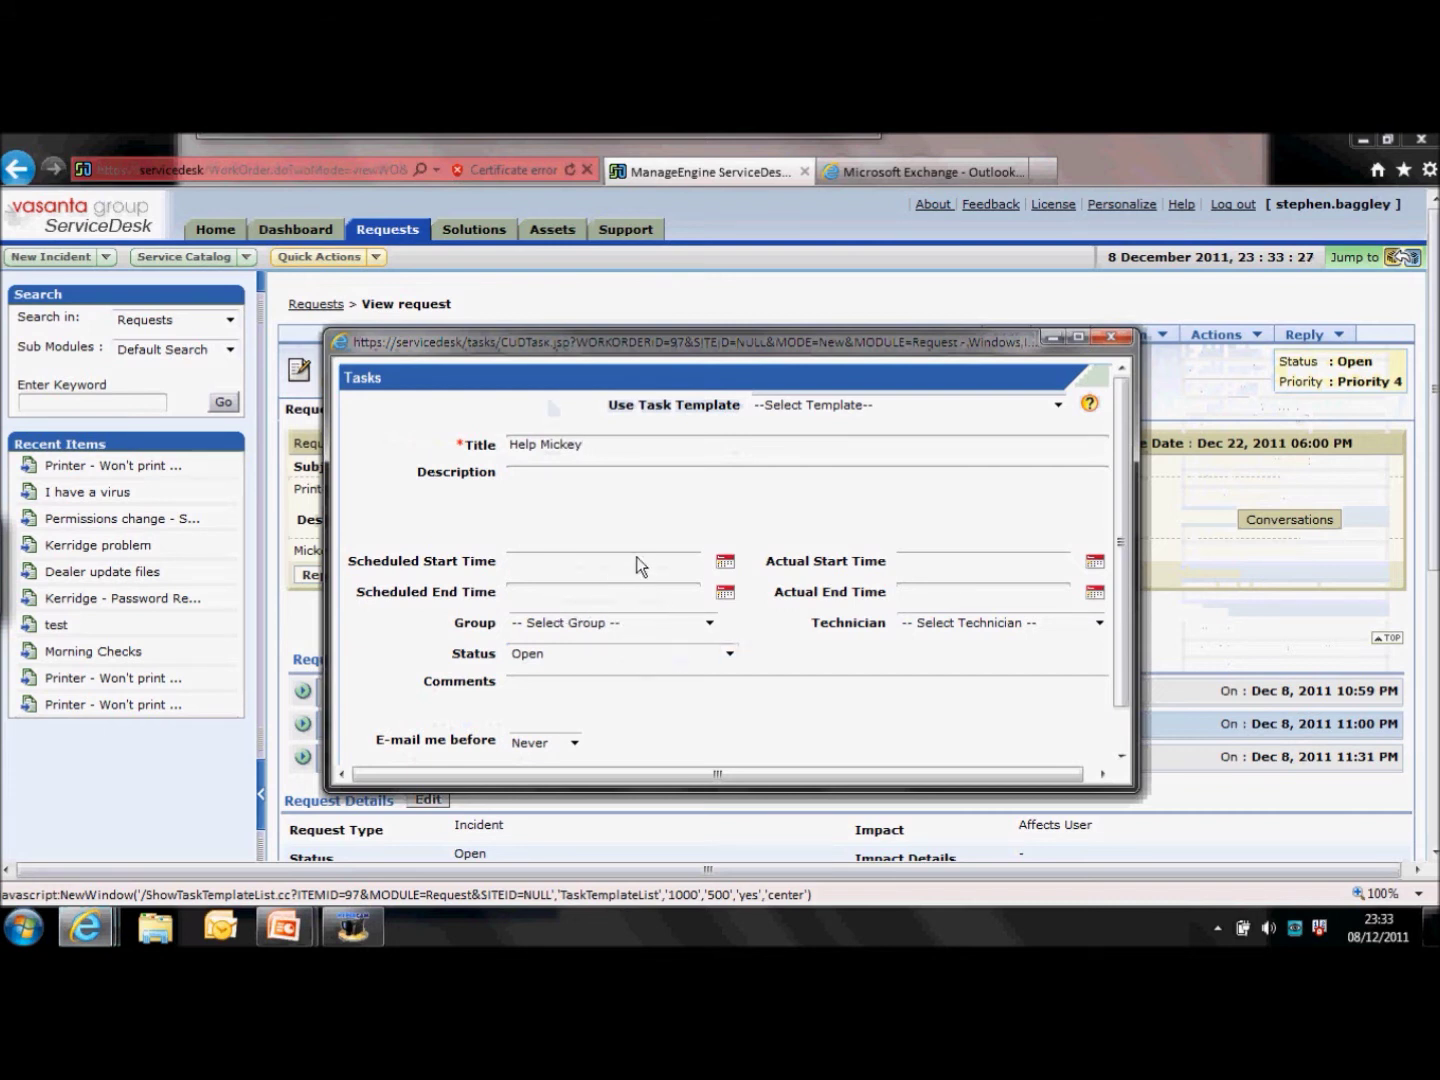
left_click(725, 593)
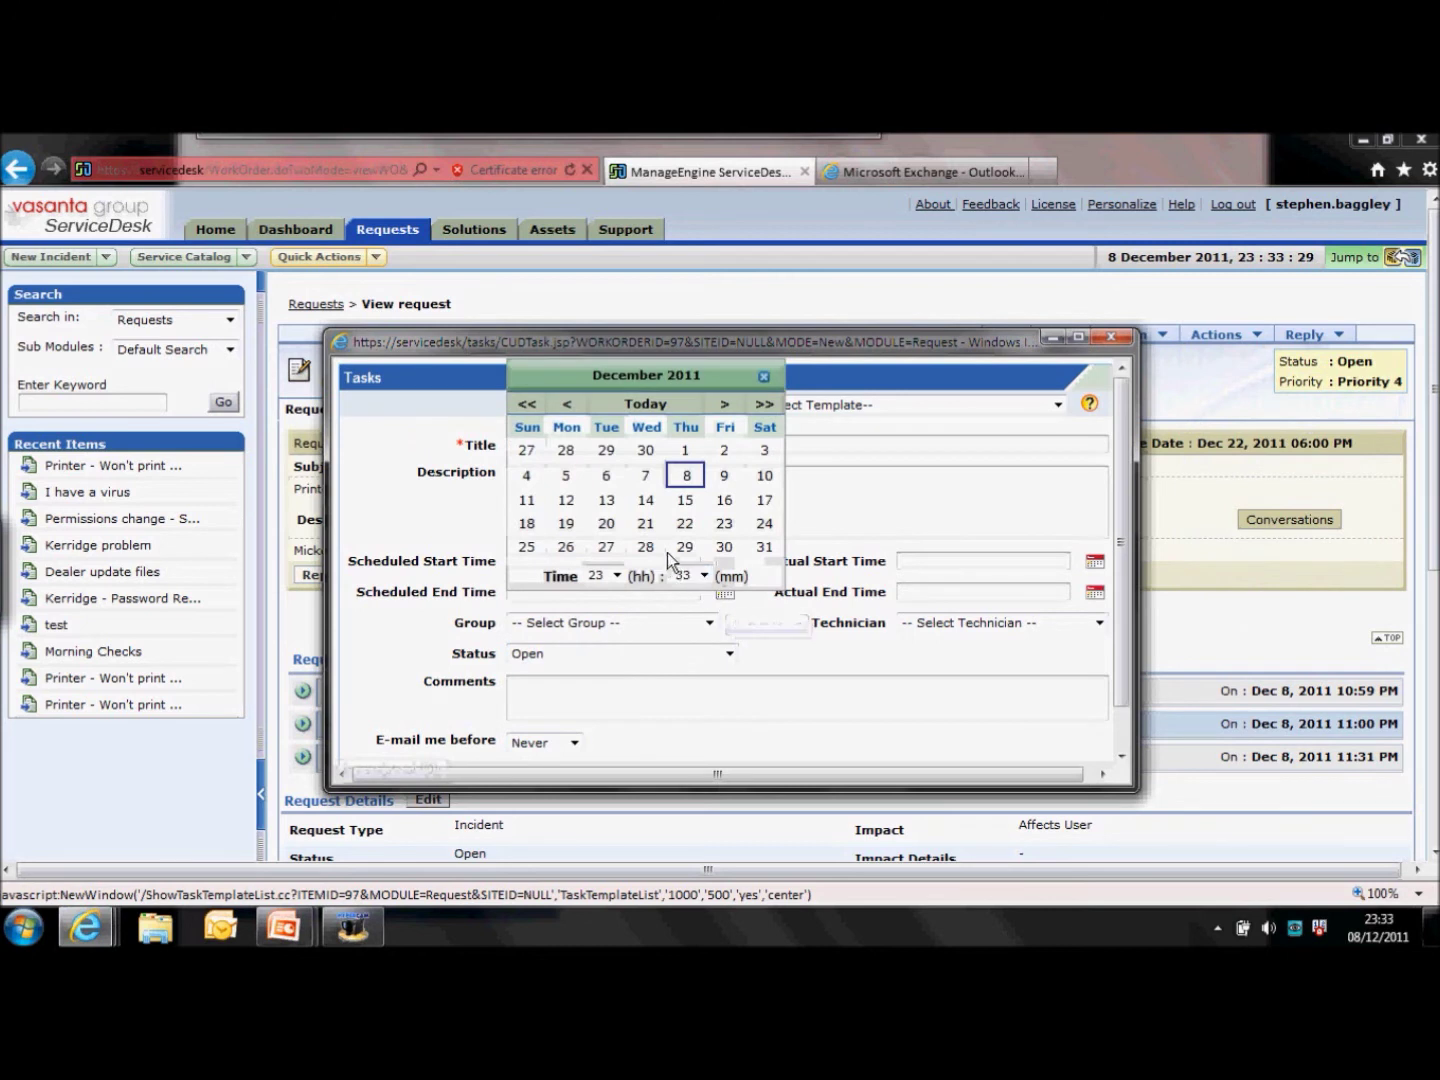
left_click(684, 499)
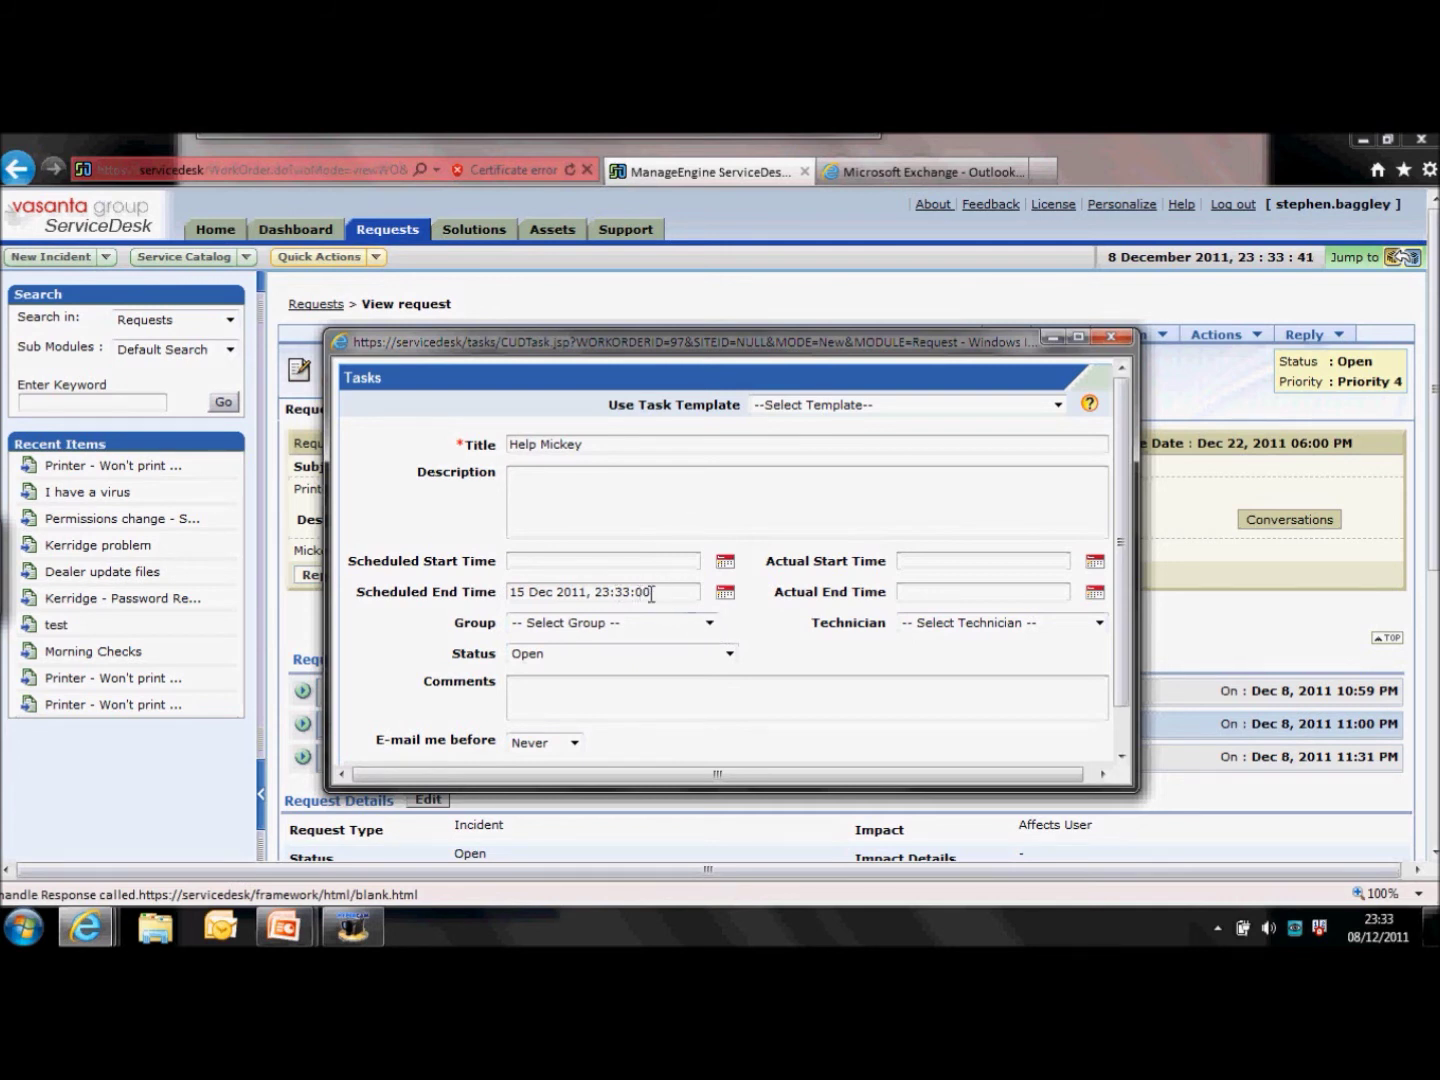
Set the task's group to 2nd line and assign it to the signed-in technician.
left_click(710, 622)
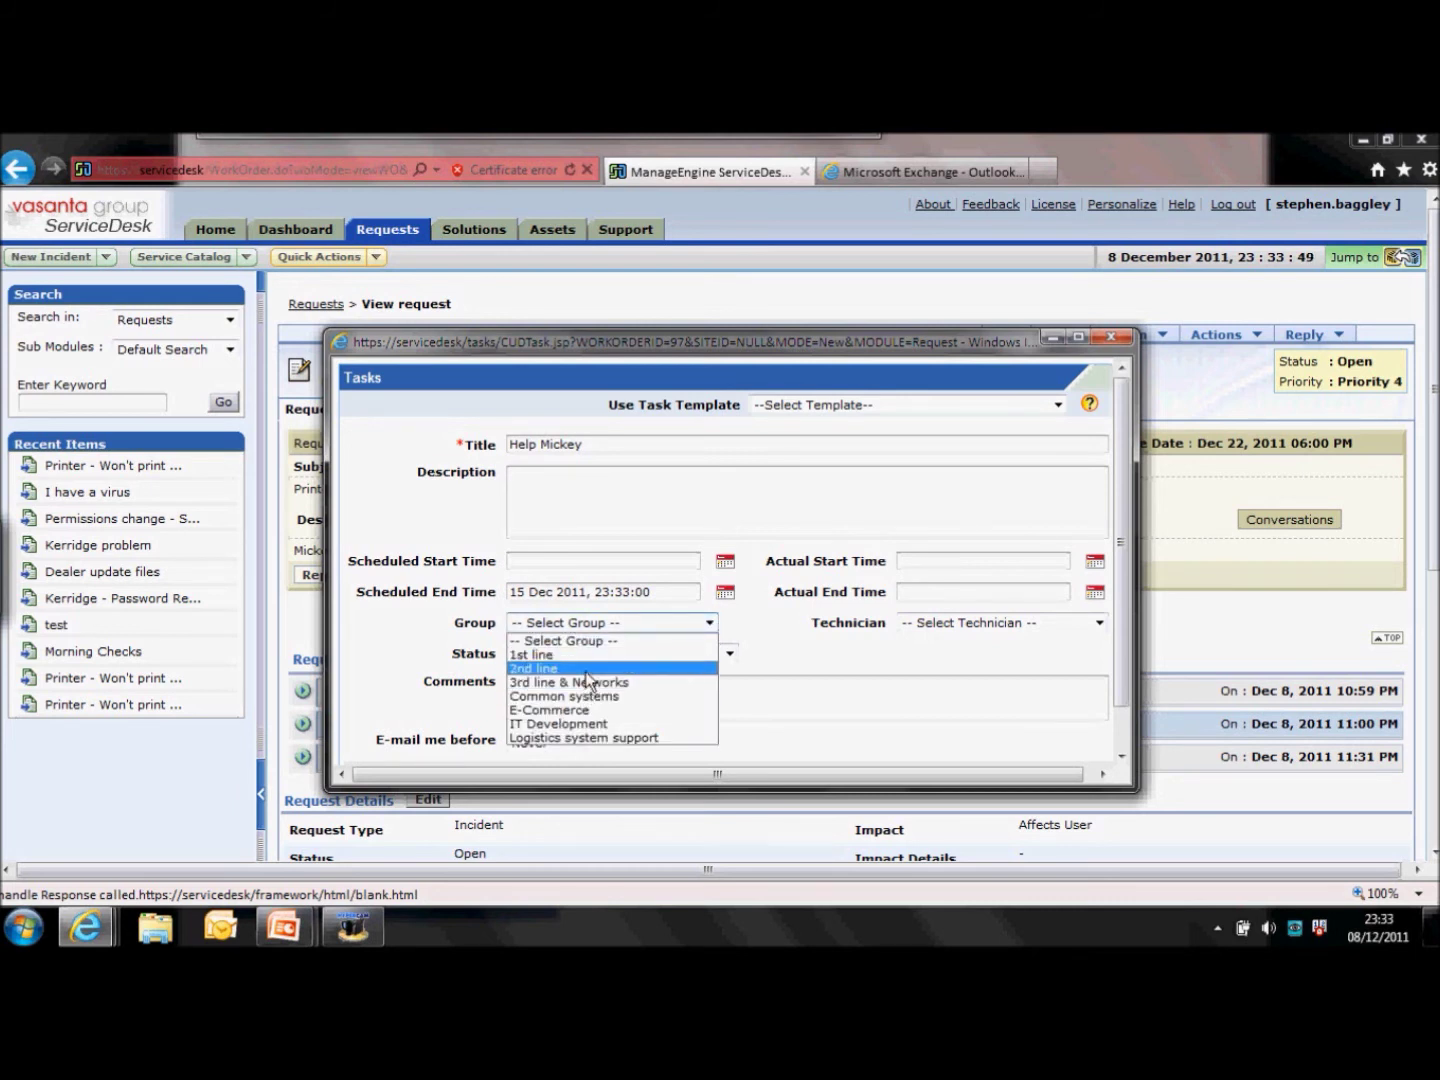
left_click(600, 668)
left_click(710, 623)
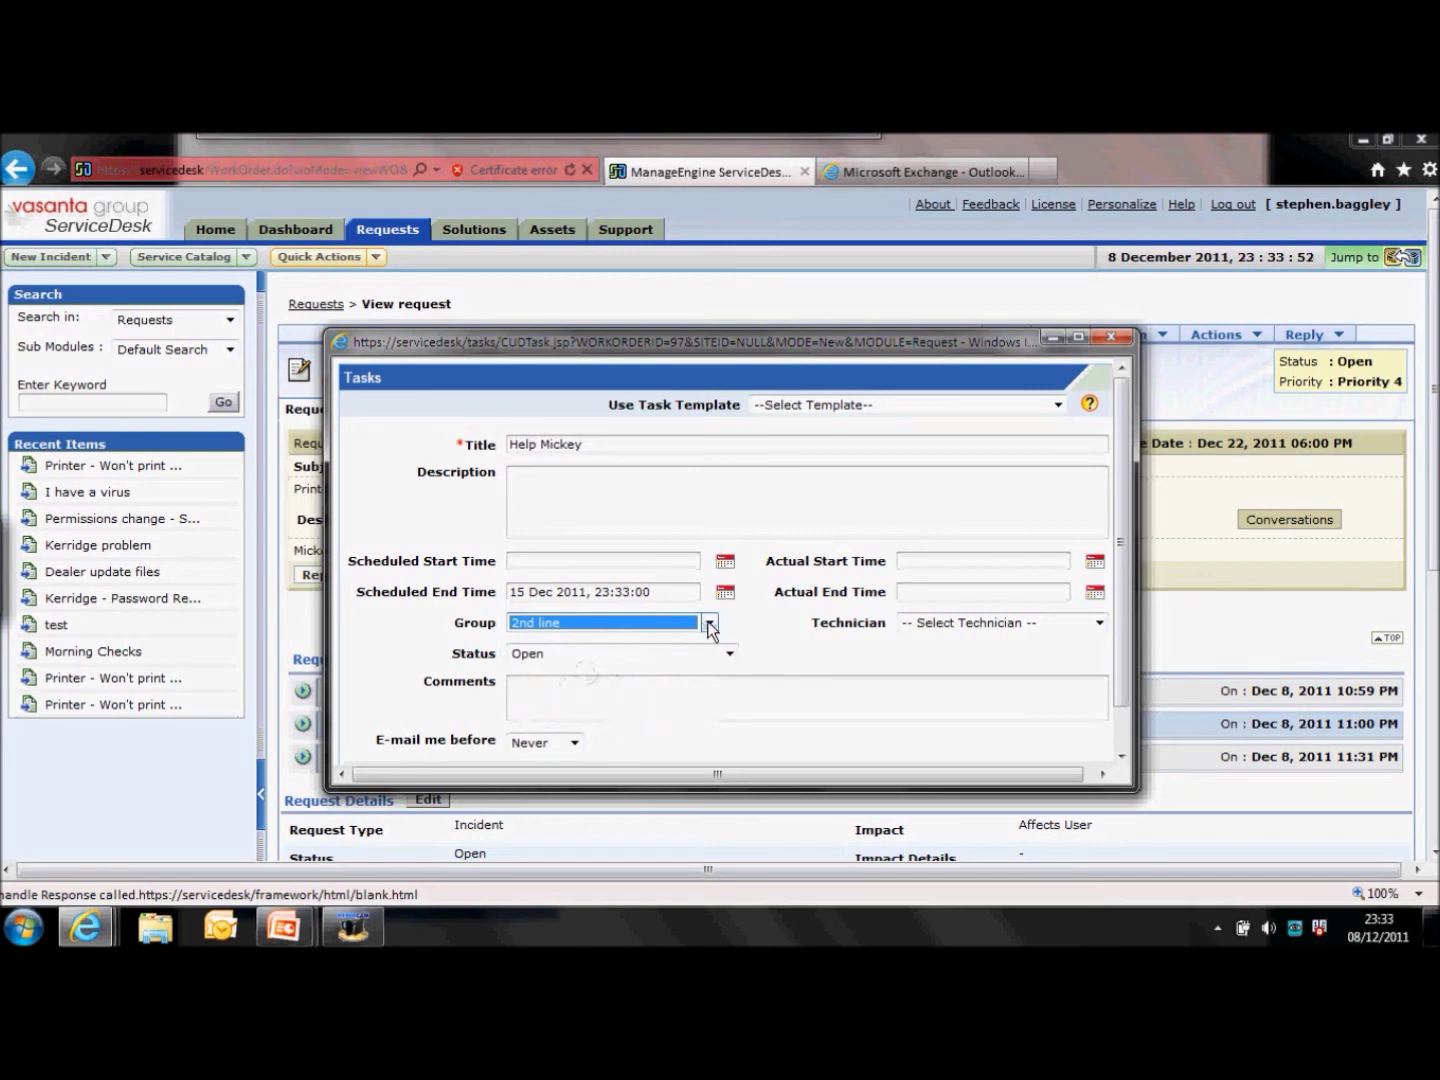
left_click(924, 620)
left_click(930, 710)
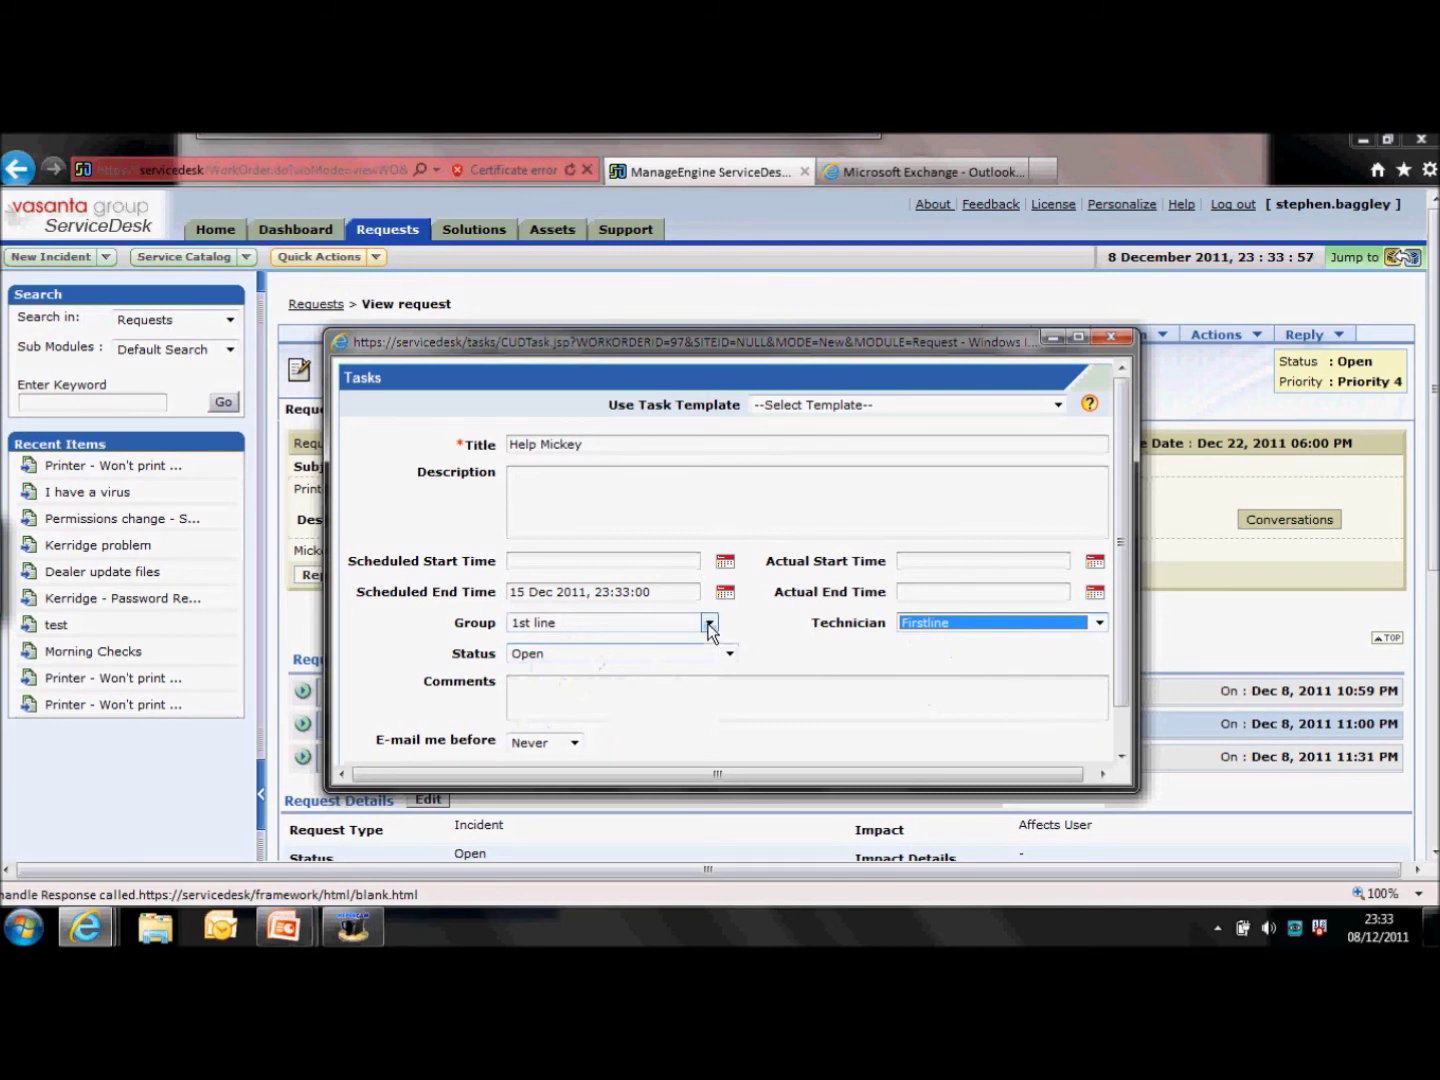
left_click(709, 624)
left_click(617, 670)
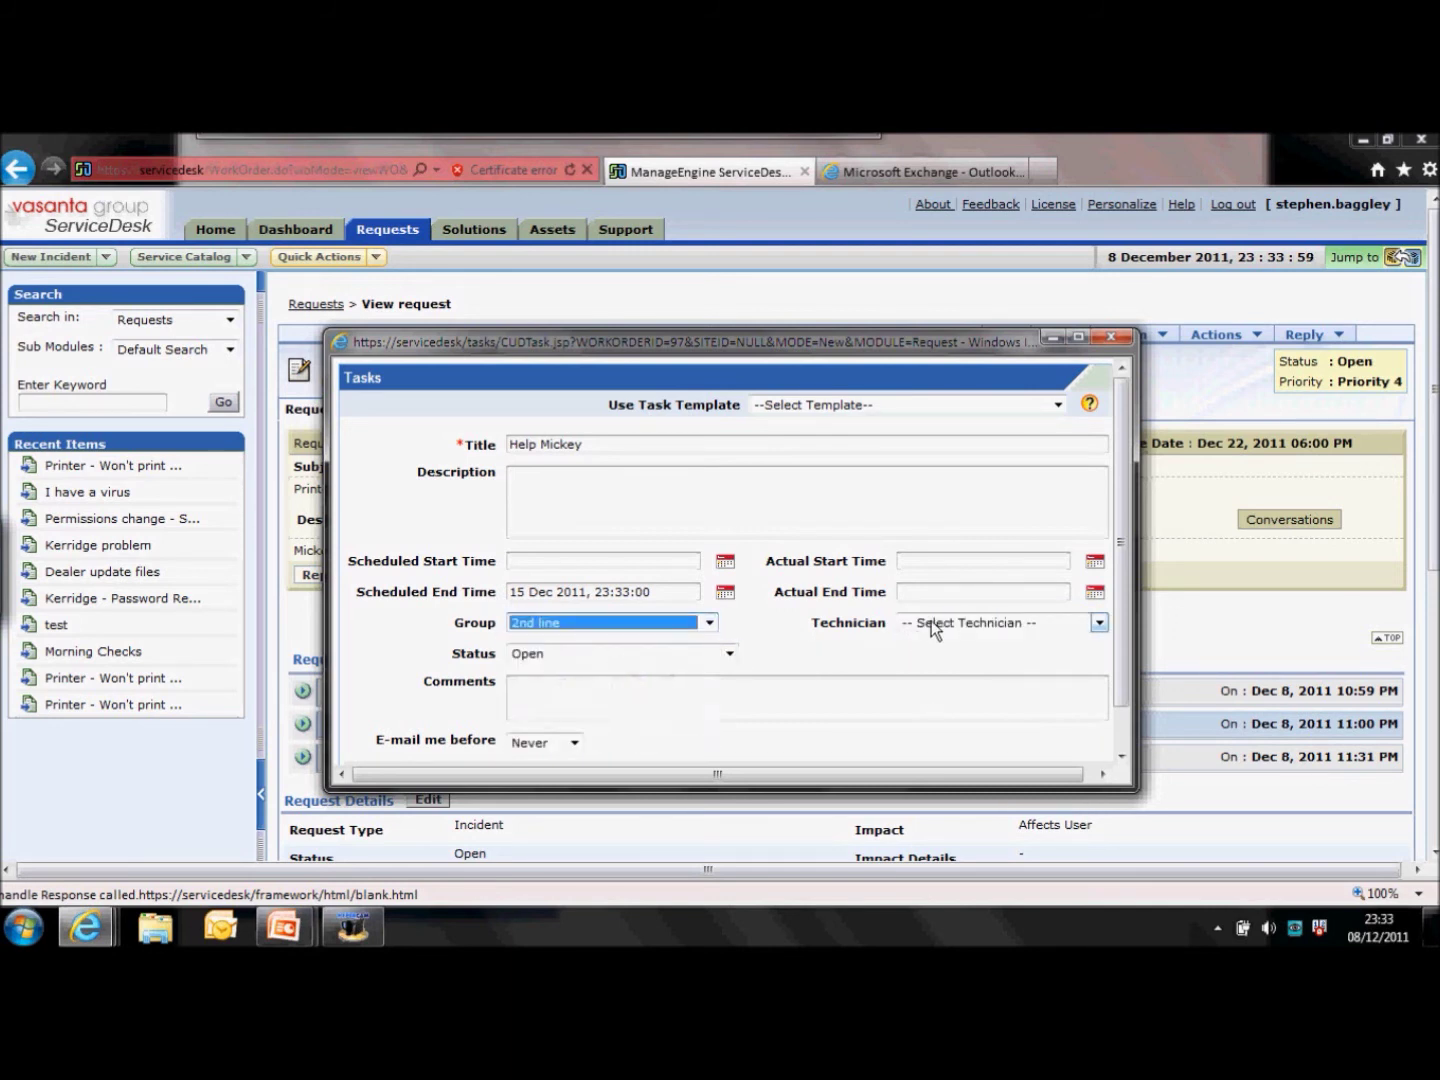
left_click(929, 622)
left_click(949, 696)
left_click(739, 682)
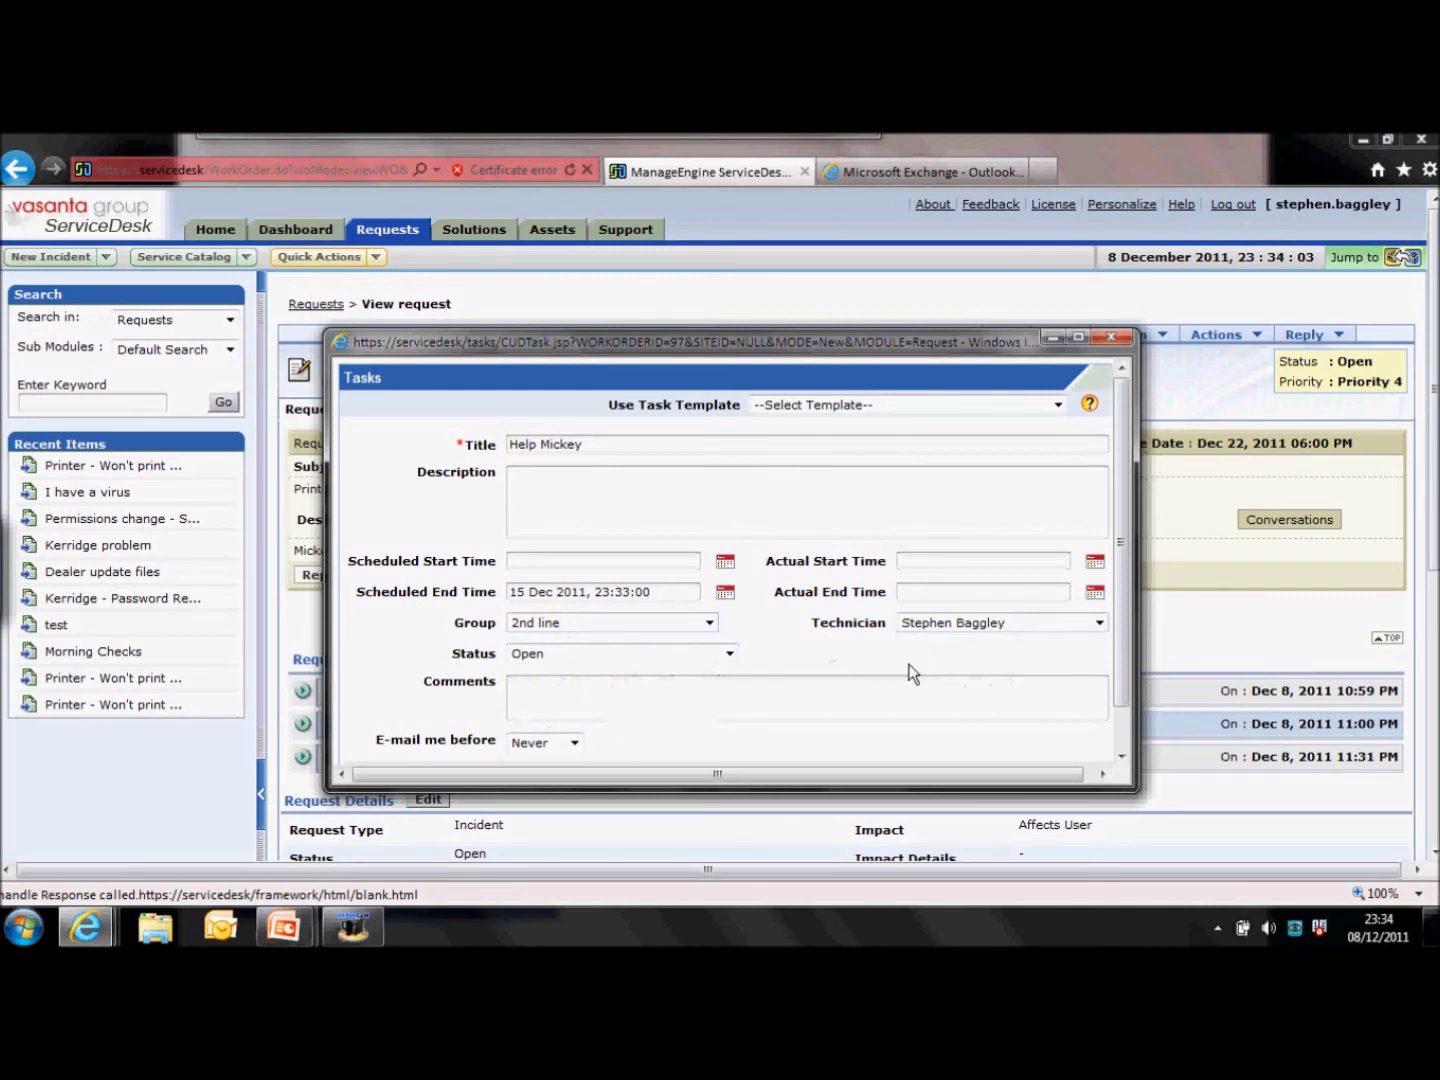
Set the task status to Closed and begin a comment.
scroll(1102, 605, "down", 2)
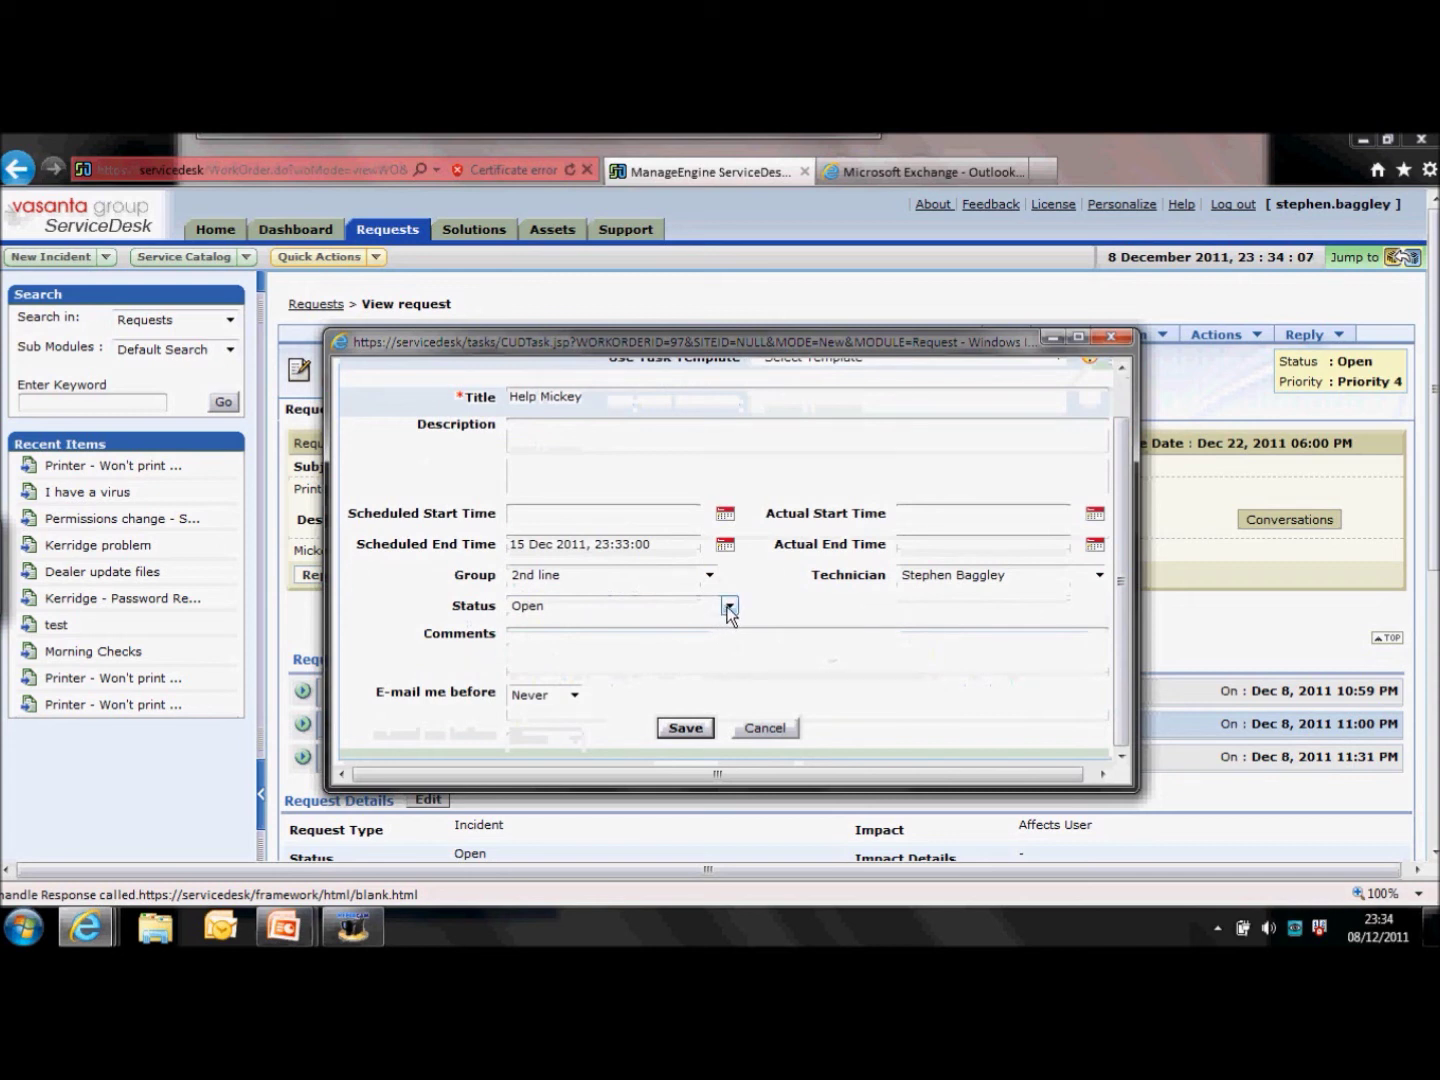
left_click(603, 606)
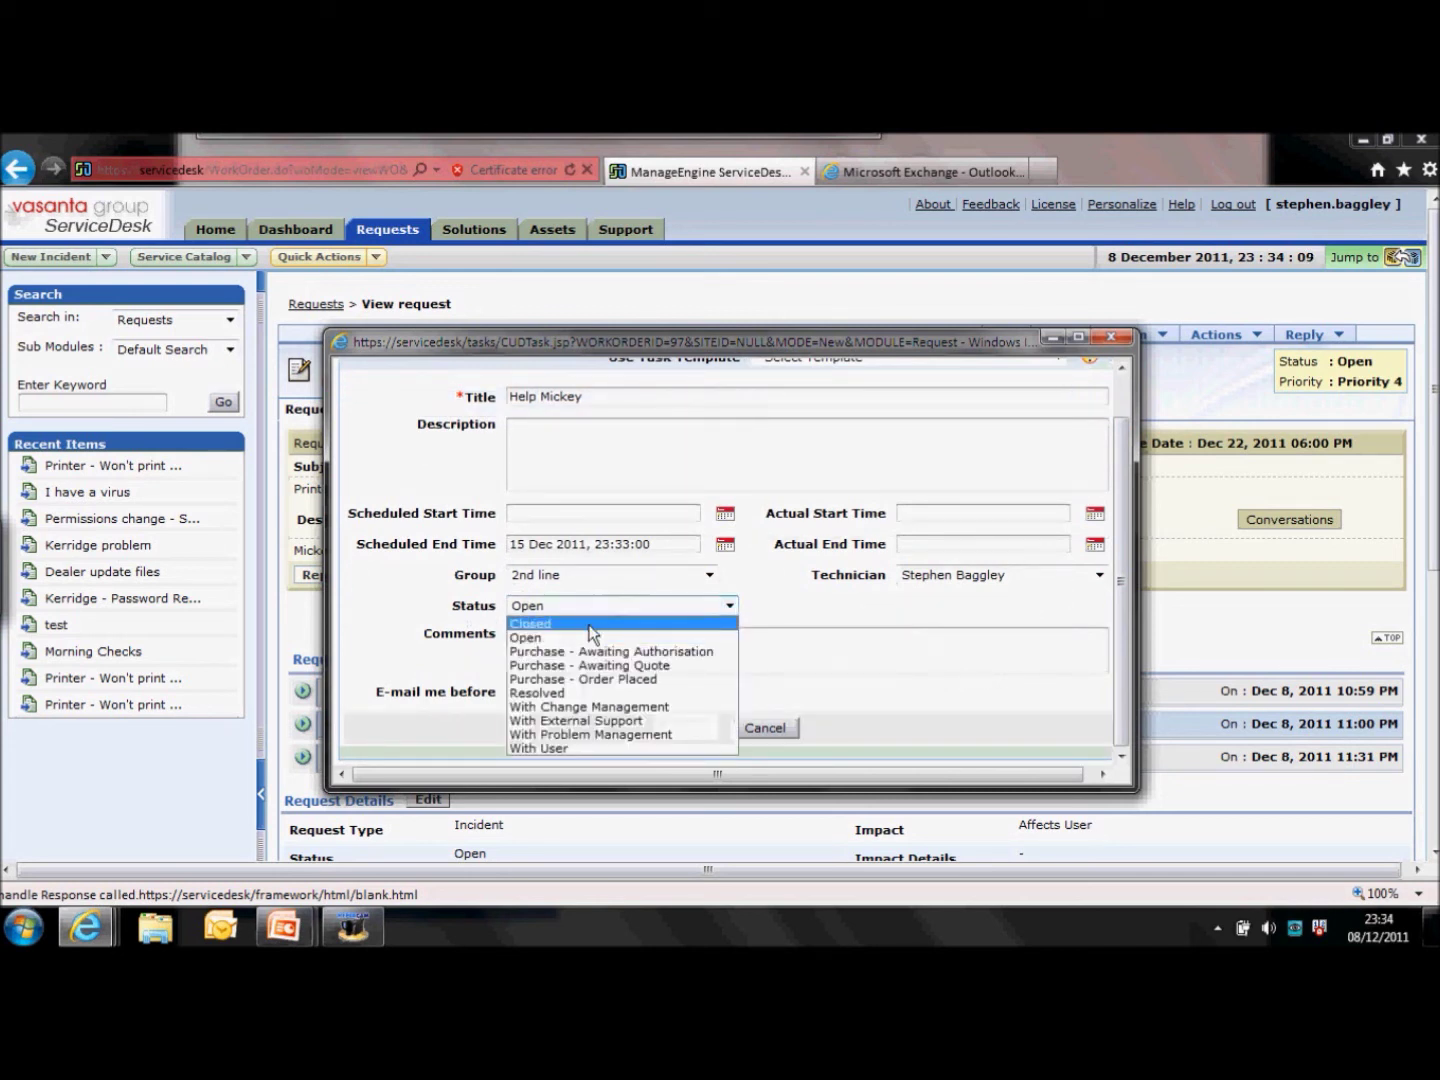
left_click(608, 626)
left_click(765, 612)
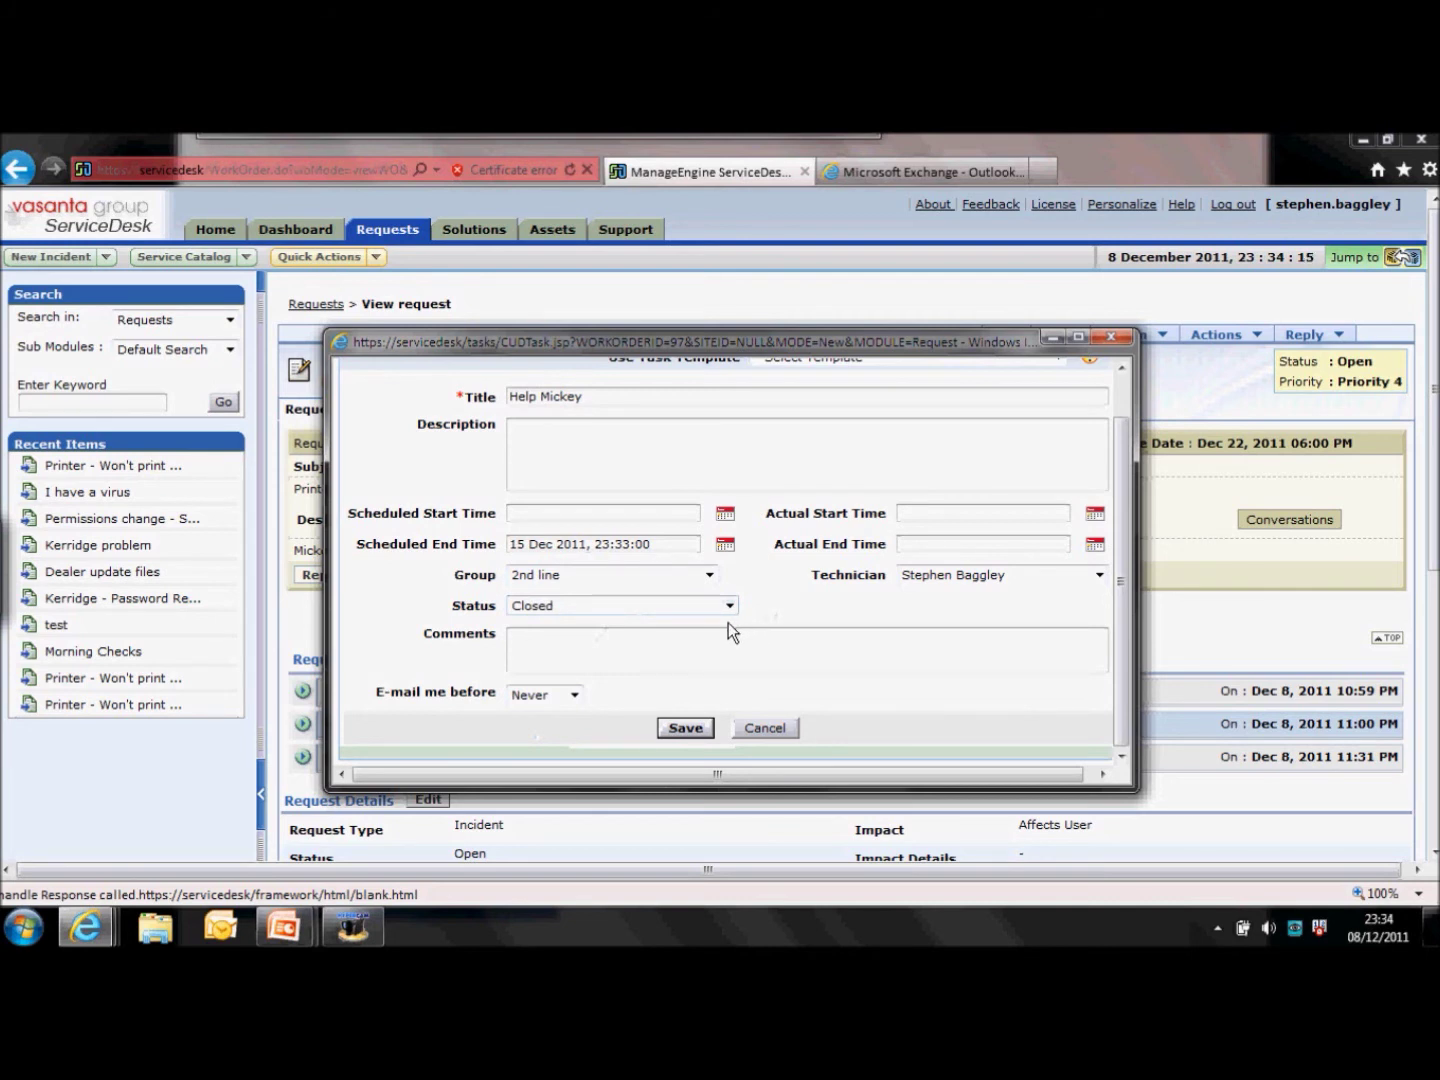
left_click(650, 663)
Save the new task to request 97 and bring up its Work Log tab.
left_click(686, 727)
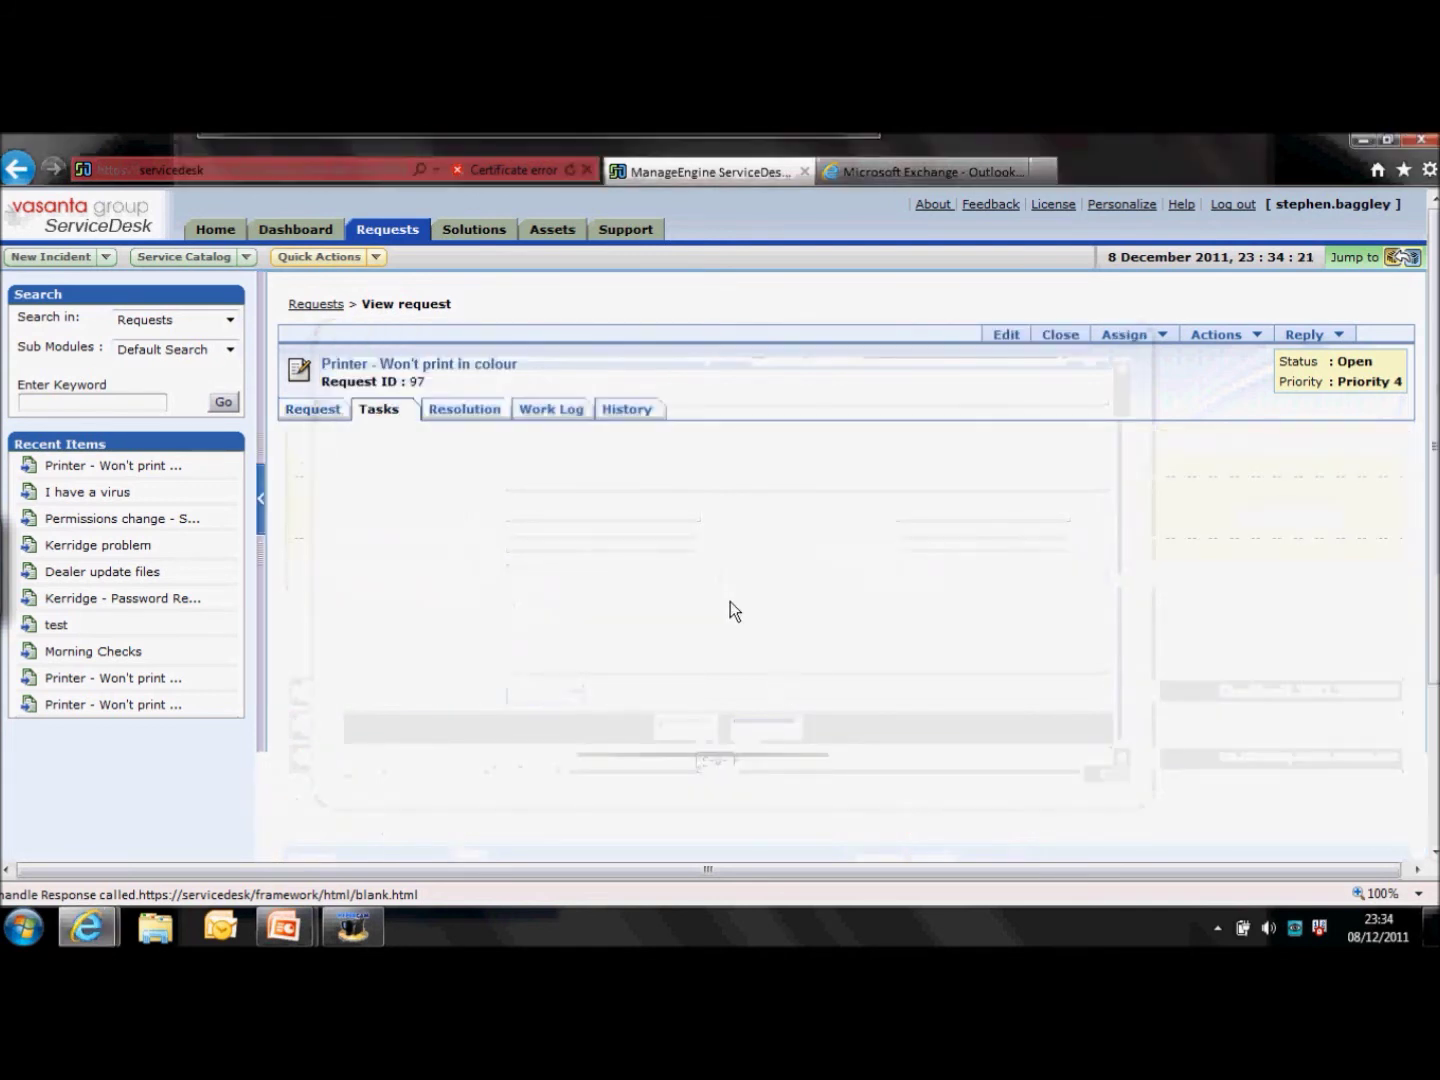
left_click(537, 411)
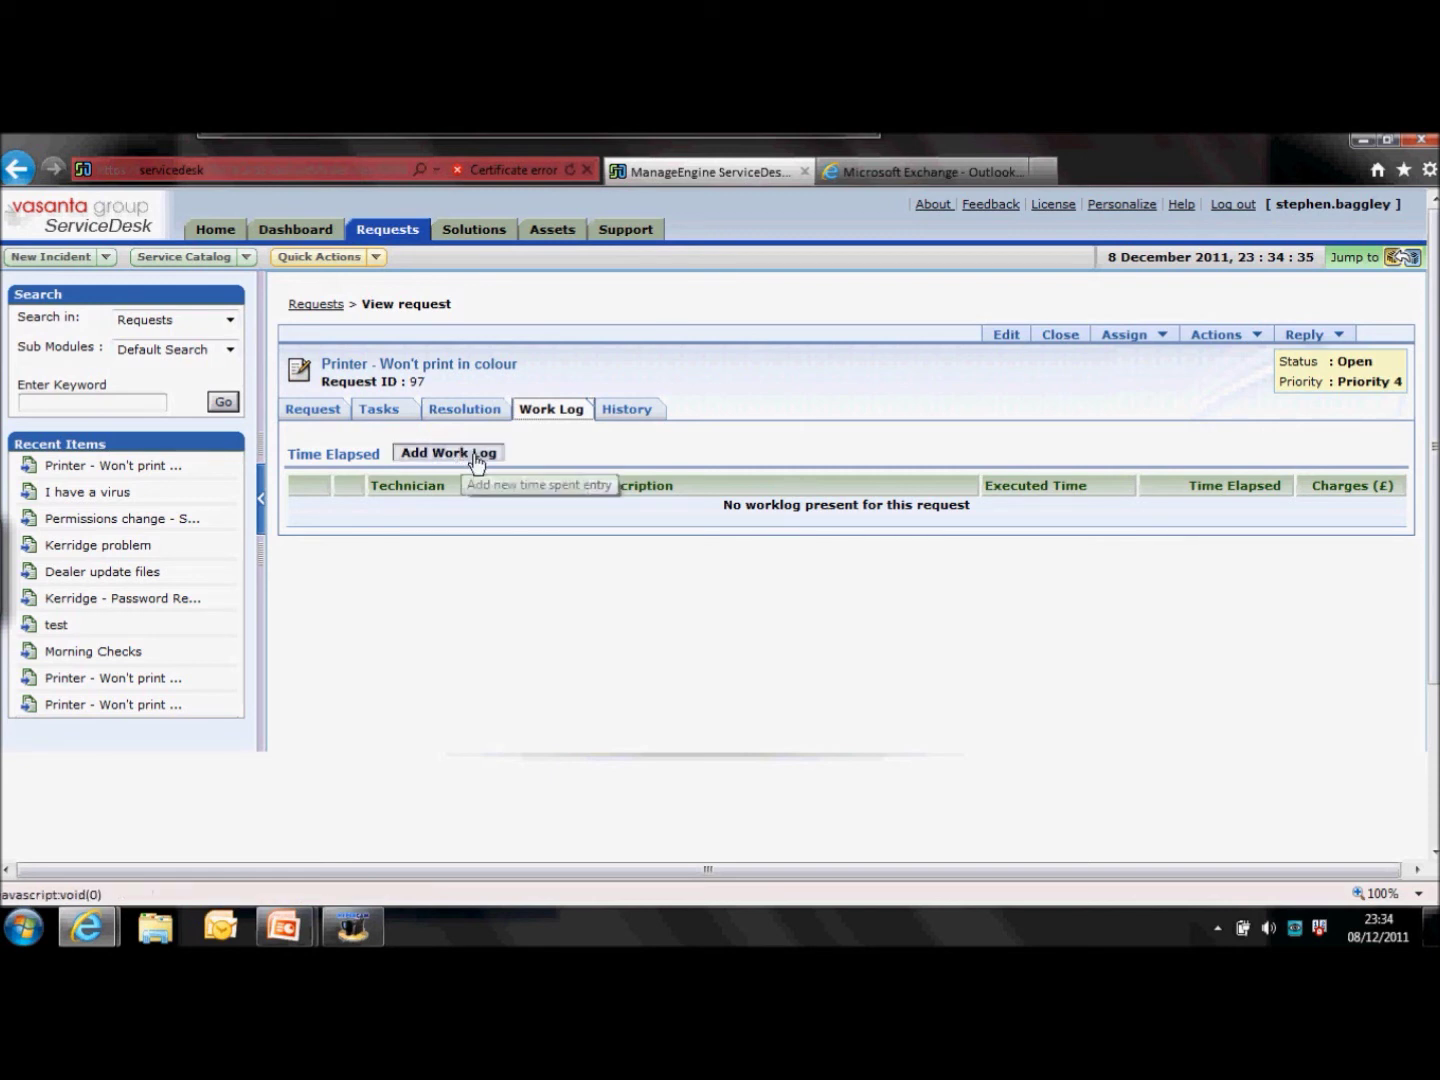
left_click(391, 416)
left_click(544, 414)
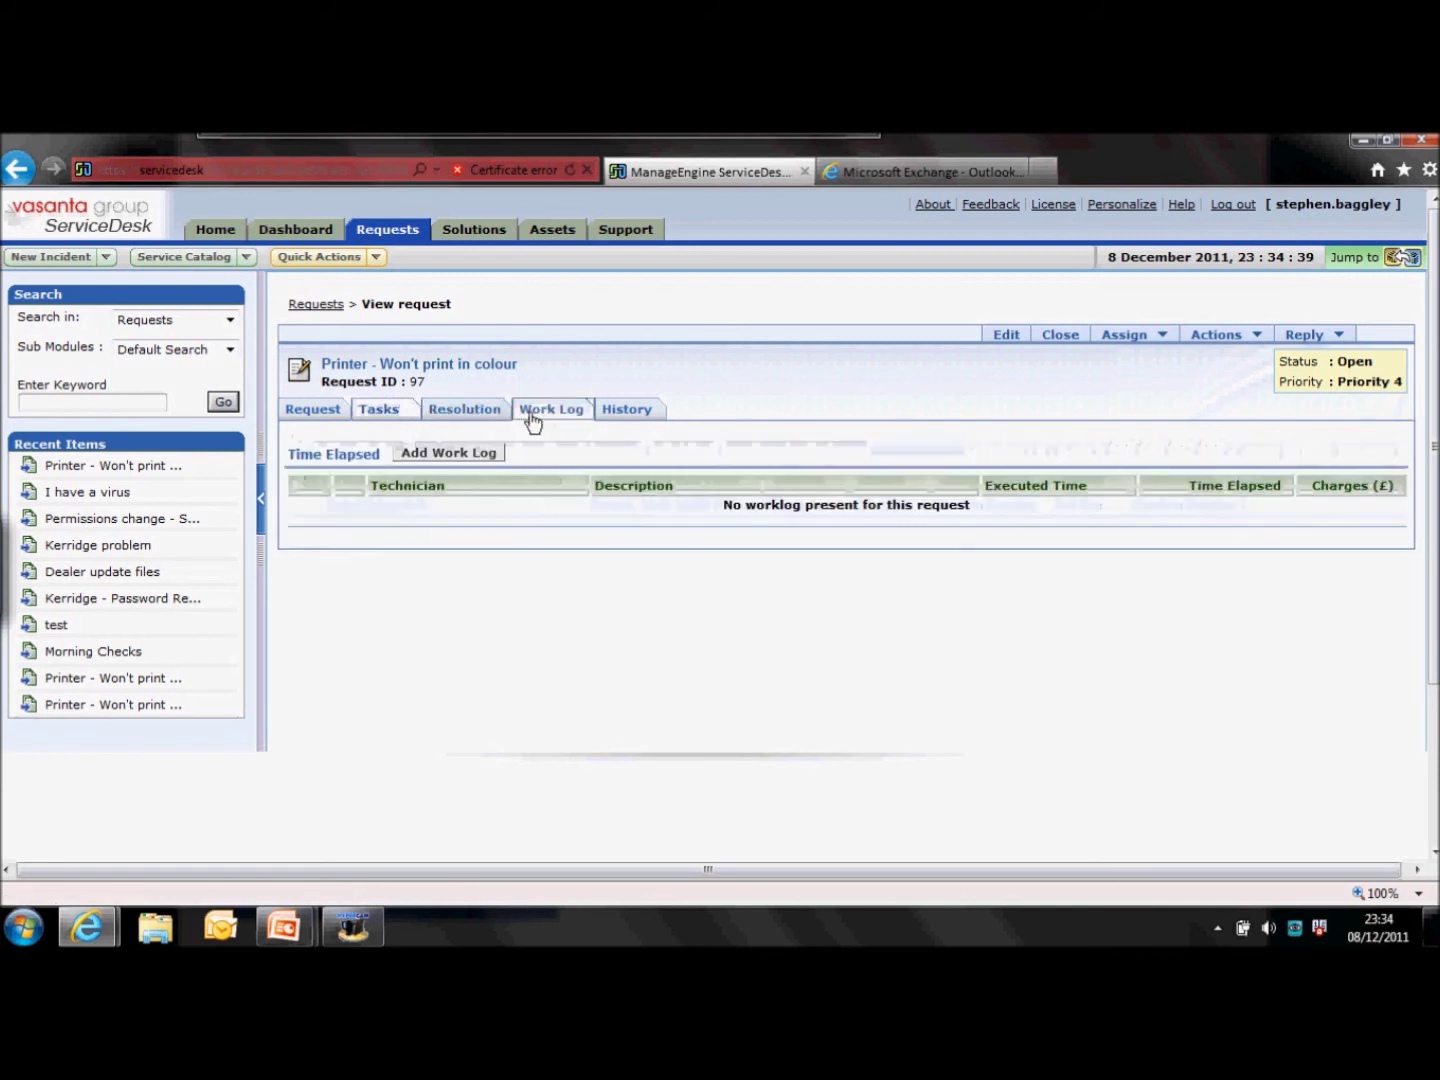
Flip between the Tasks and Work Log tabs, ending on the empty work log.
left_click(412, 414)
left_click(541, 417)
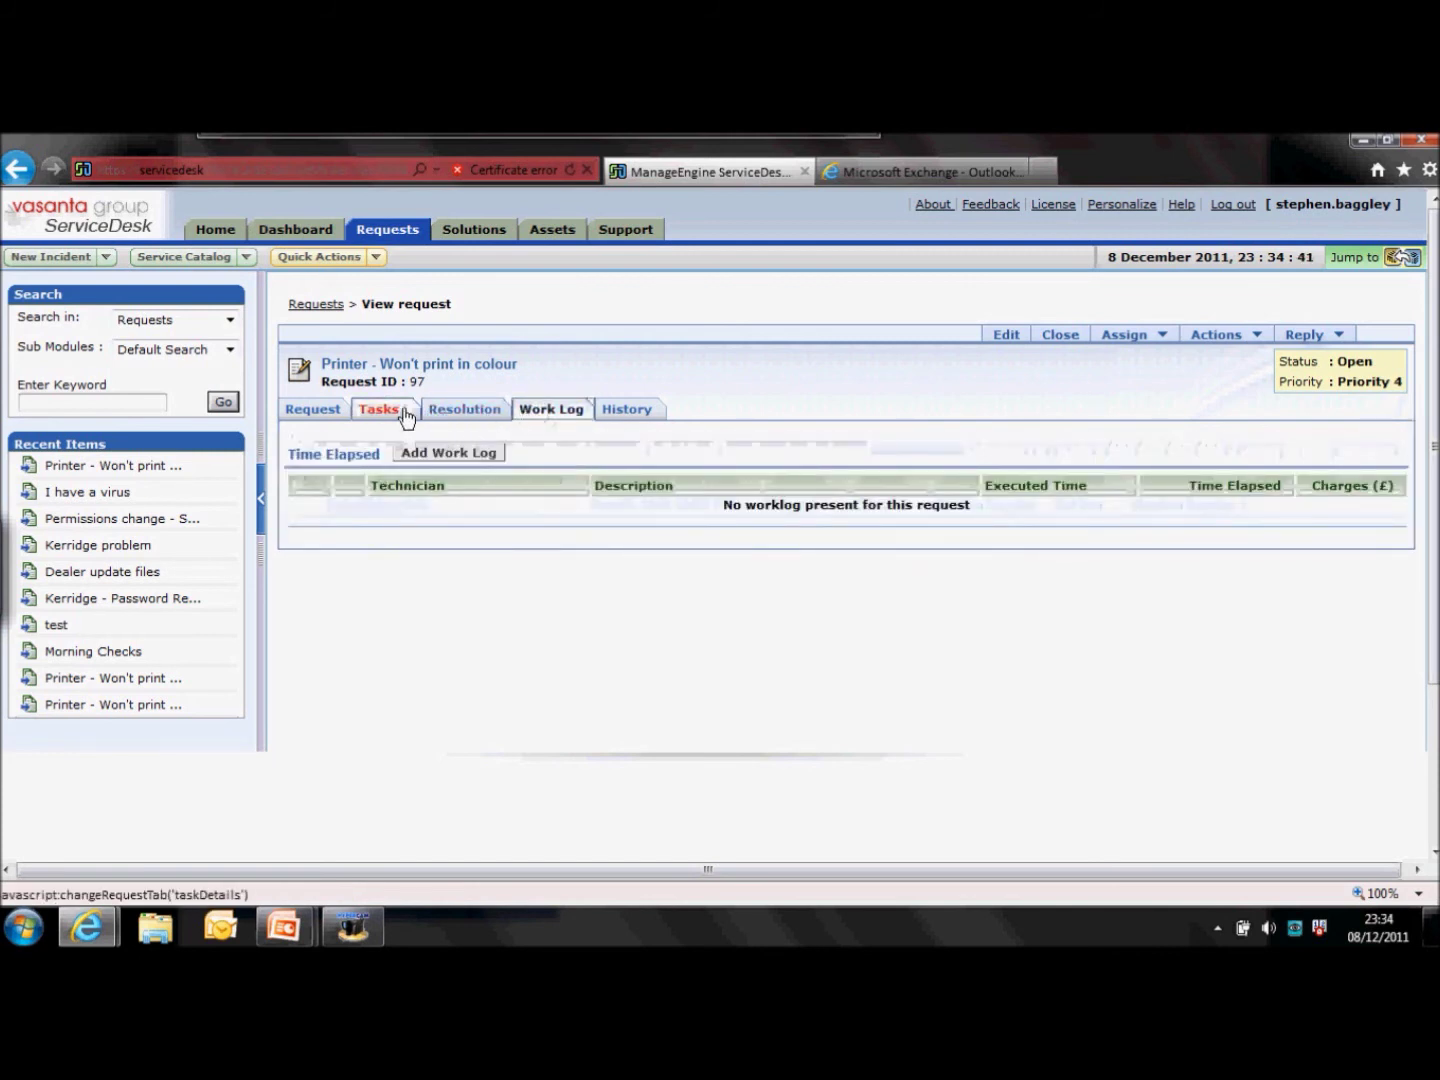
left_click(405, 417)
left_click(536, 415)
left_click(401, 417)
left_click(546, 412)
left_click(410, 416)
left_click(545, 412)
left_click(405, 414)
left_click(541, 416)
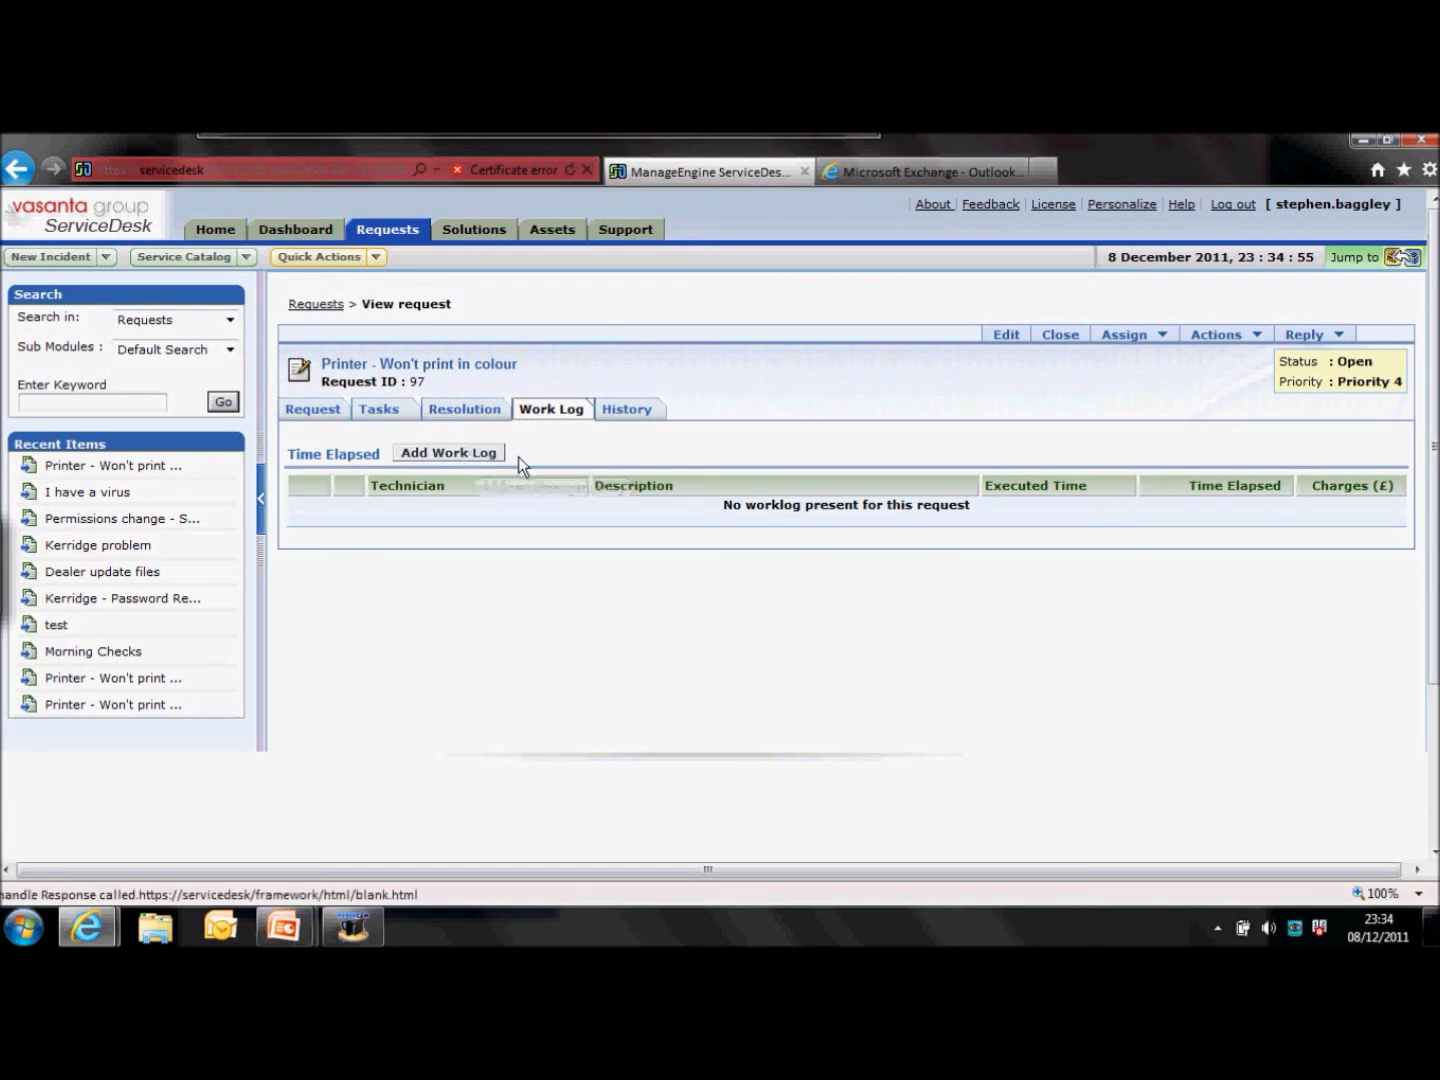
Log 2 hours of work on request 97, described as helping the requester.
left_click(1215, 335)
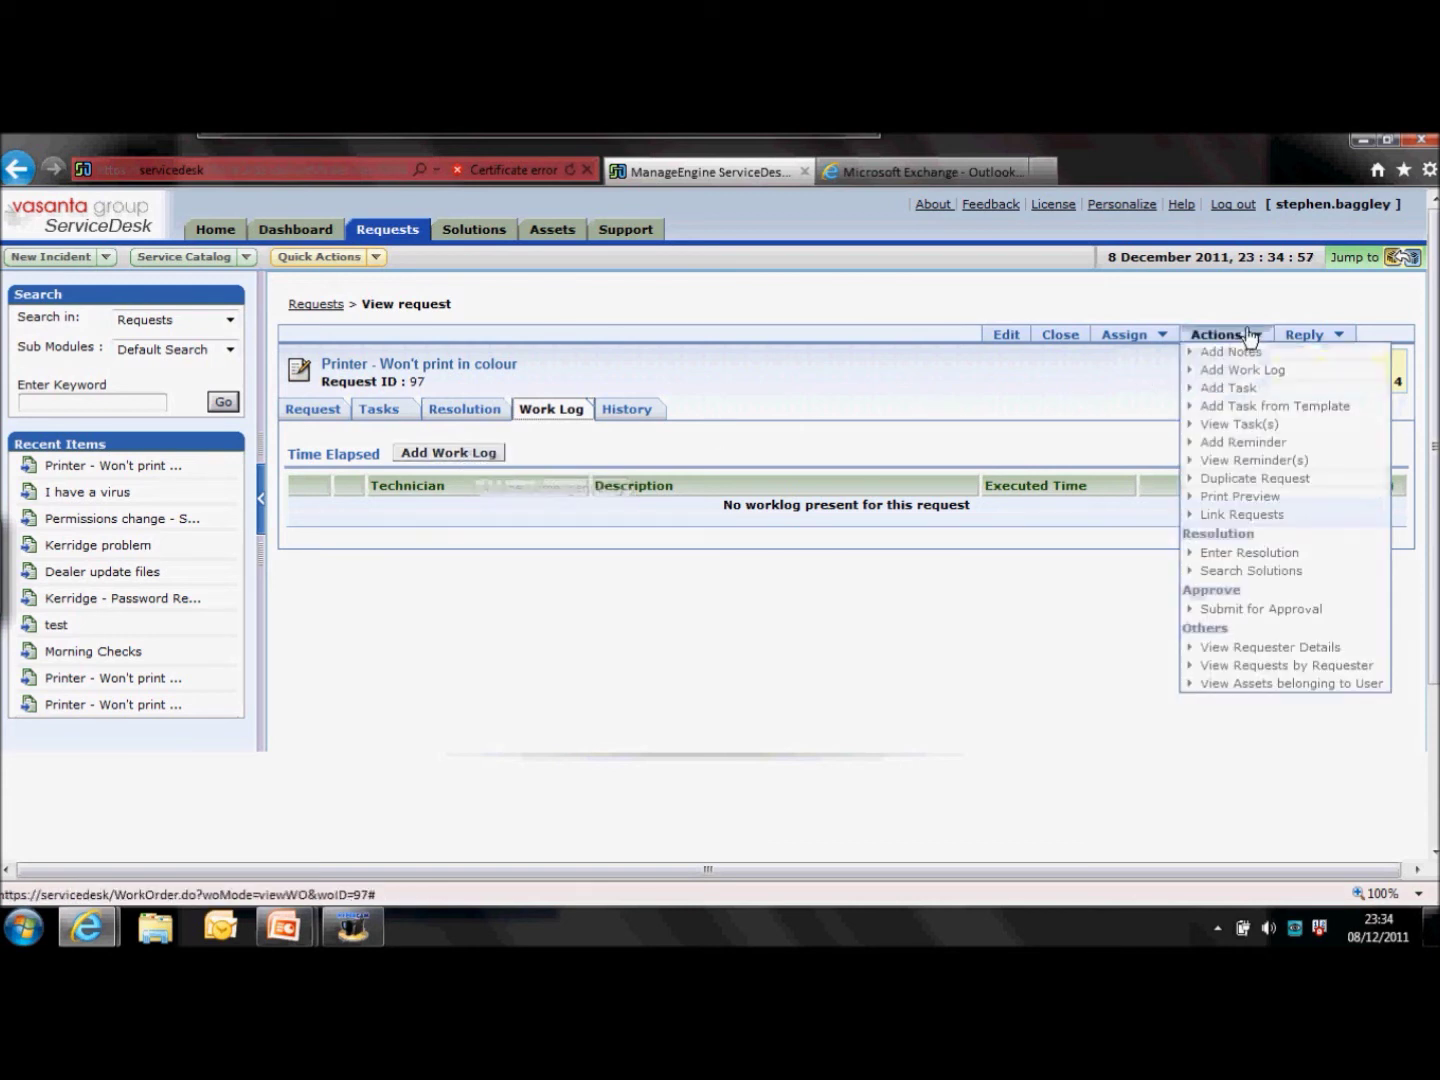
left_click(1237, 374)
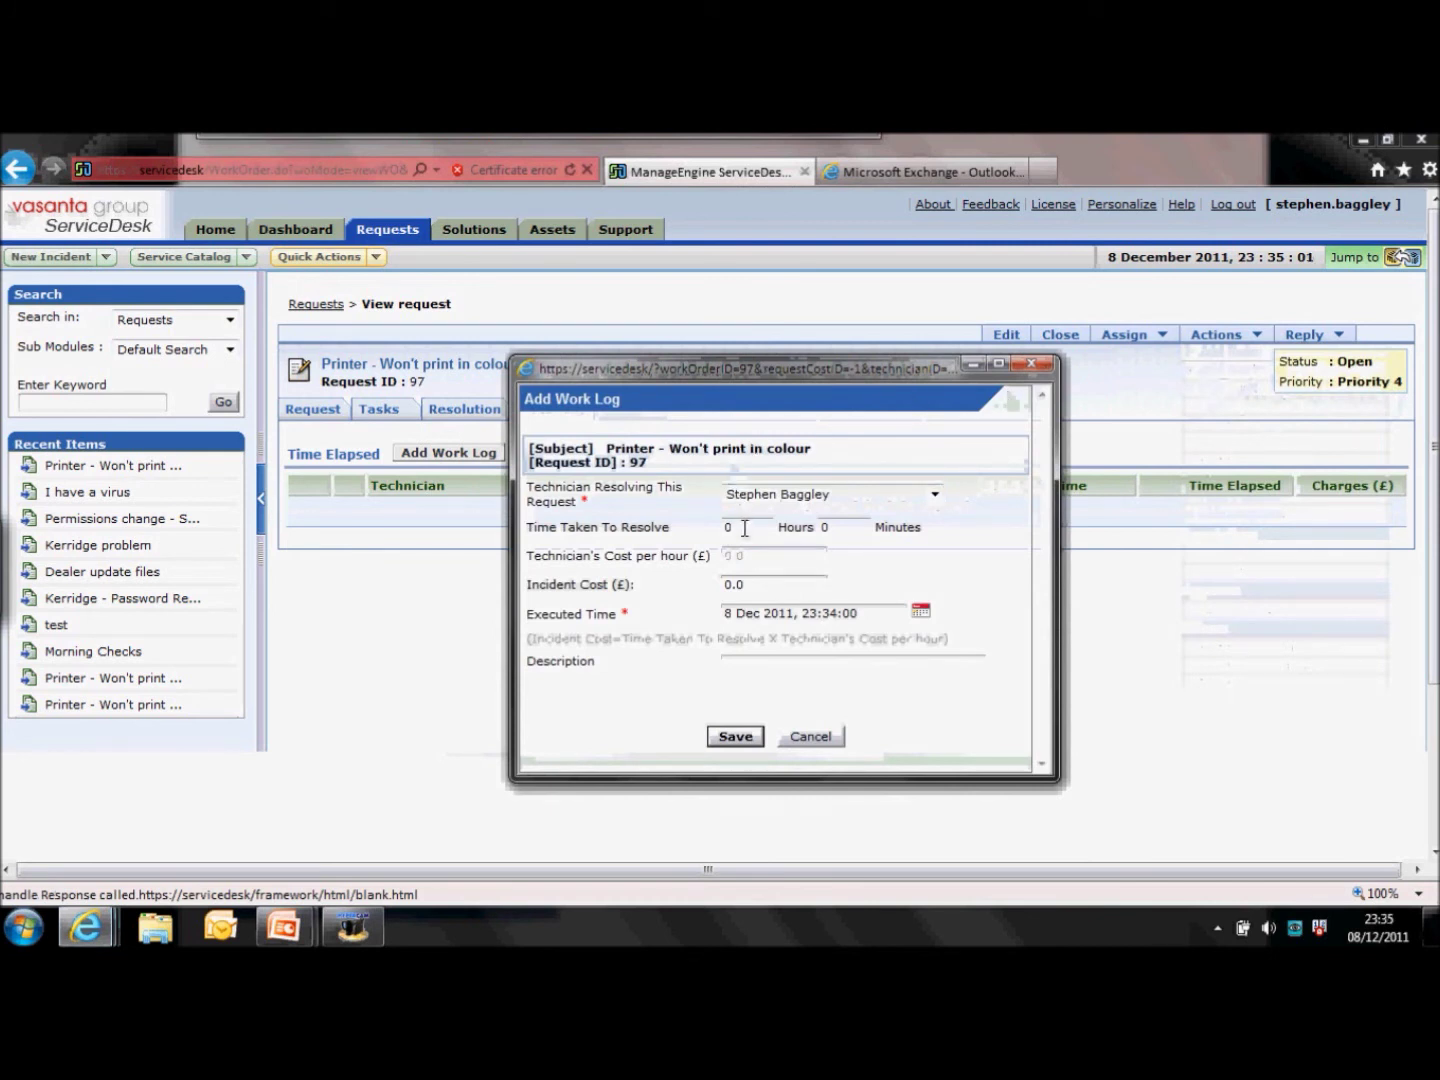
double_click(744, 526)
type("2")
left_click(759, 680)
type("Helped Mickey")
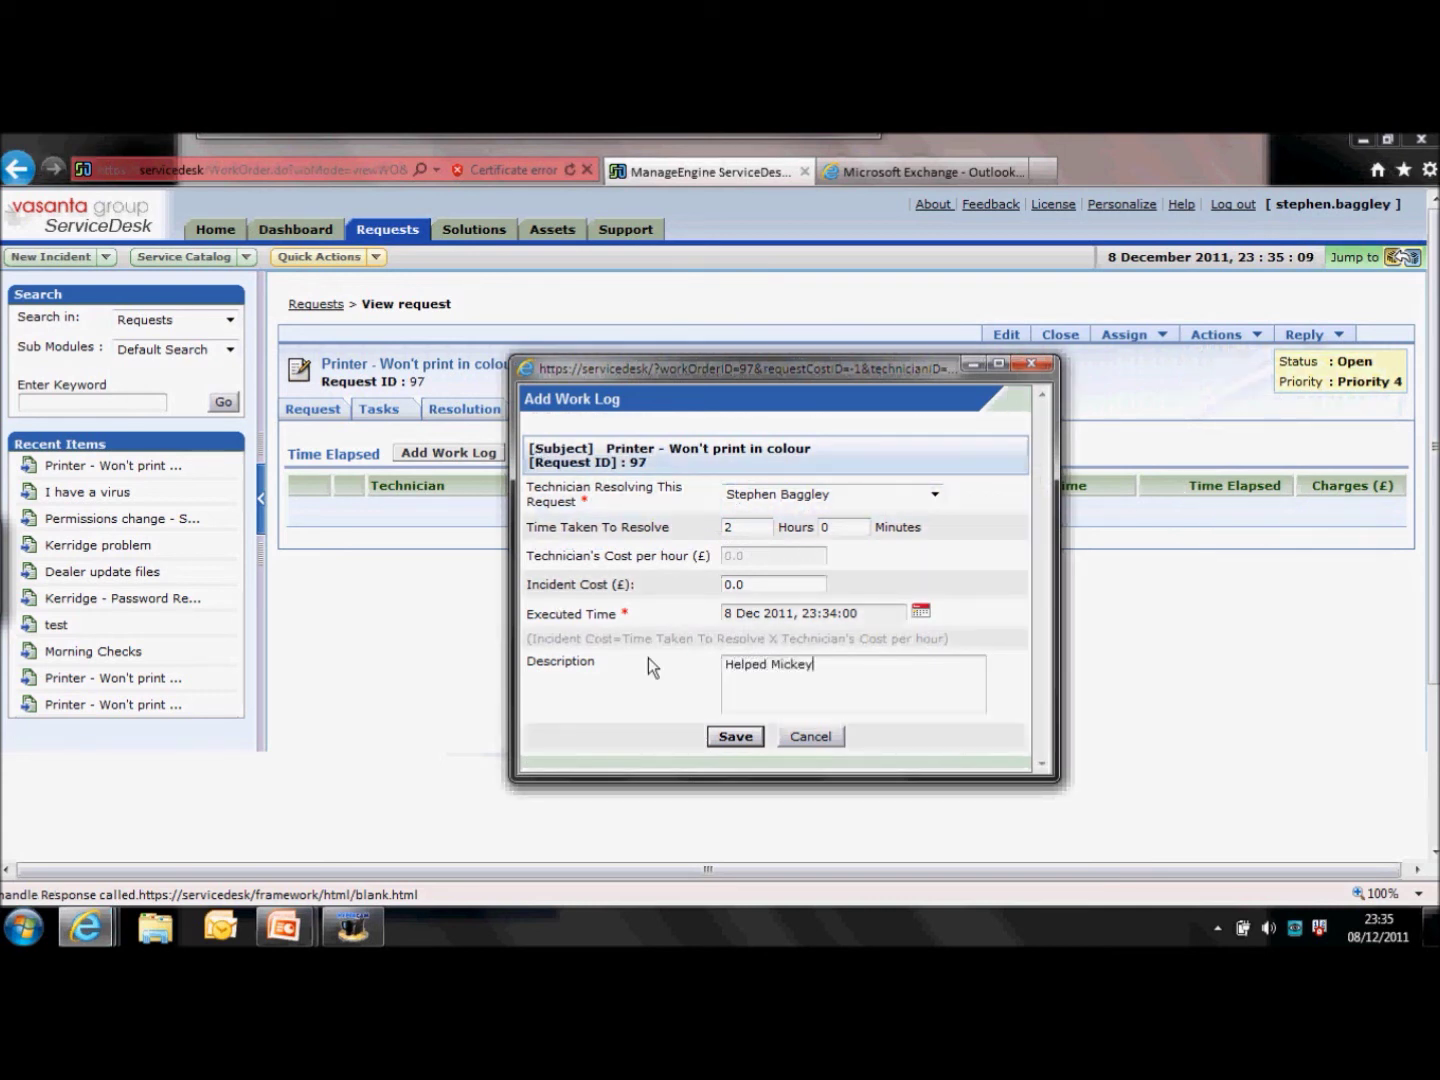
left_click(735, 737)
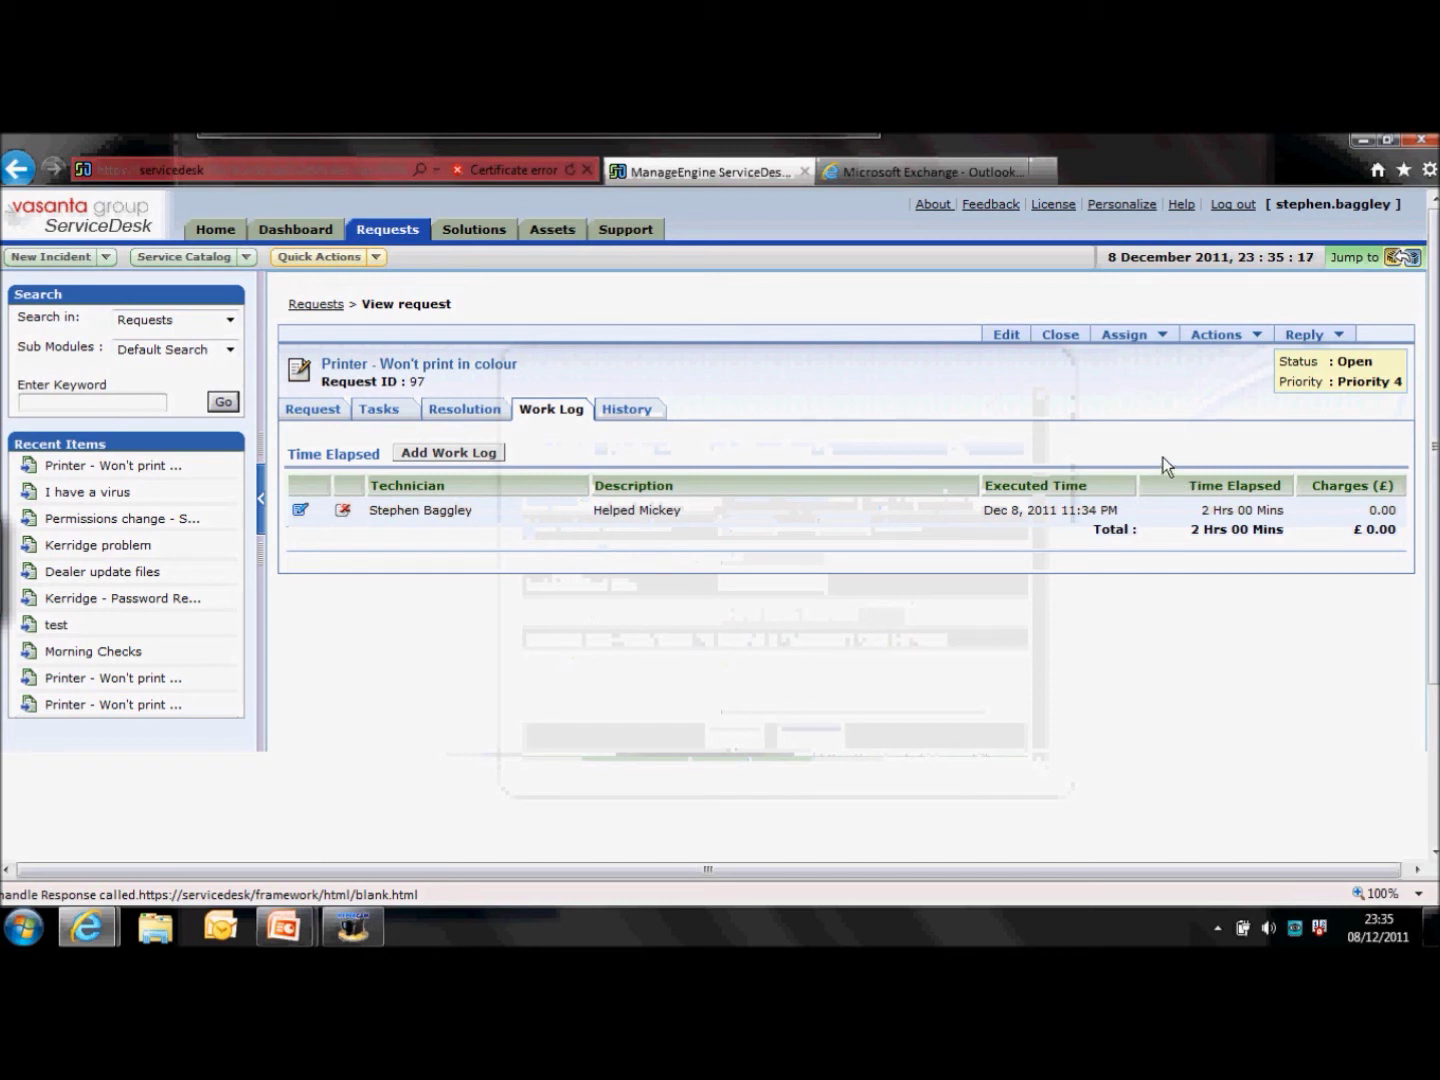
left_click(1254, 336)
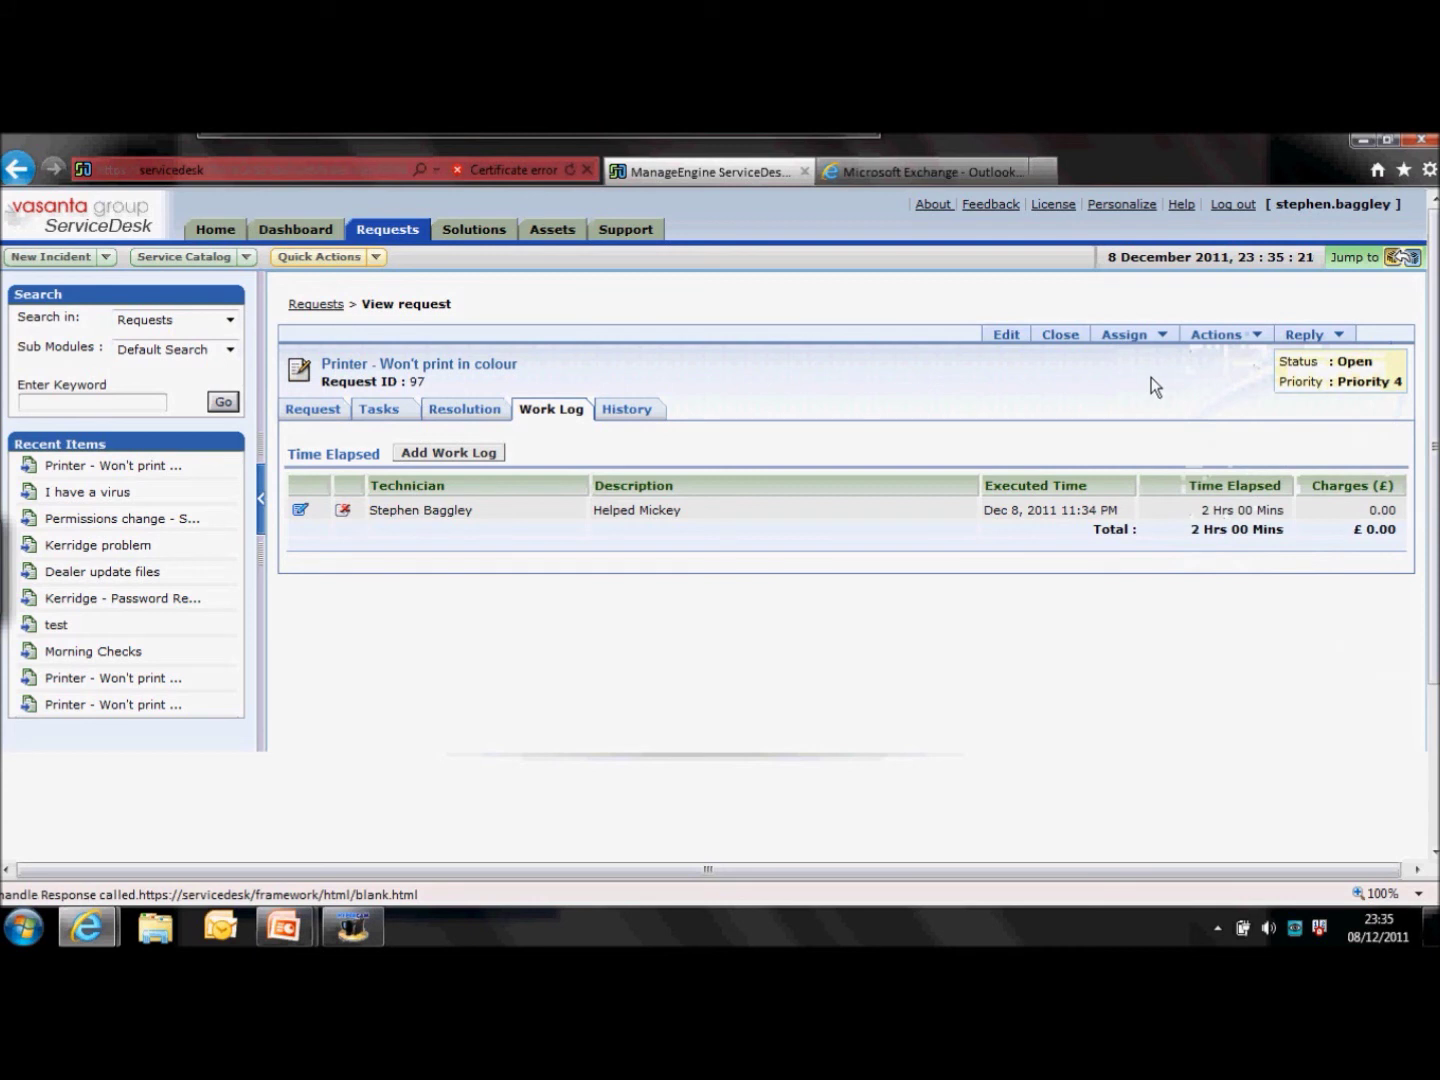
Add a greeting note to request 97, shown to the requester and e-mailed to the technician.
left_click(1216, 340)
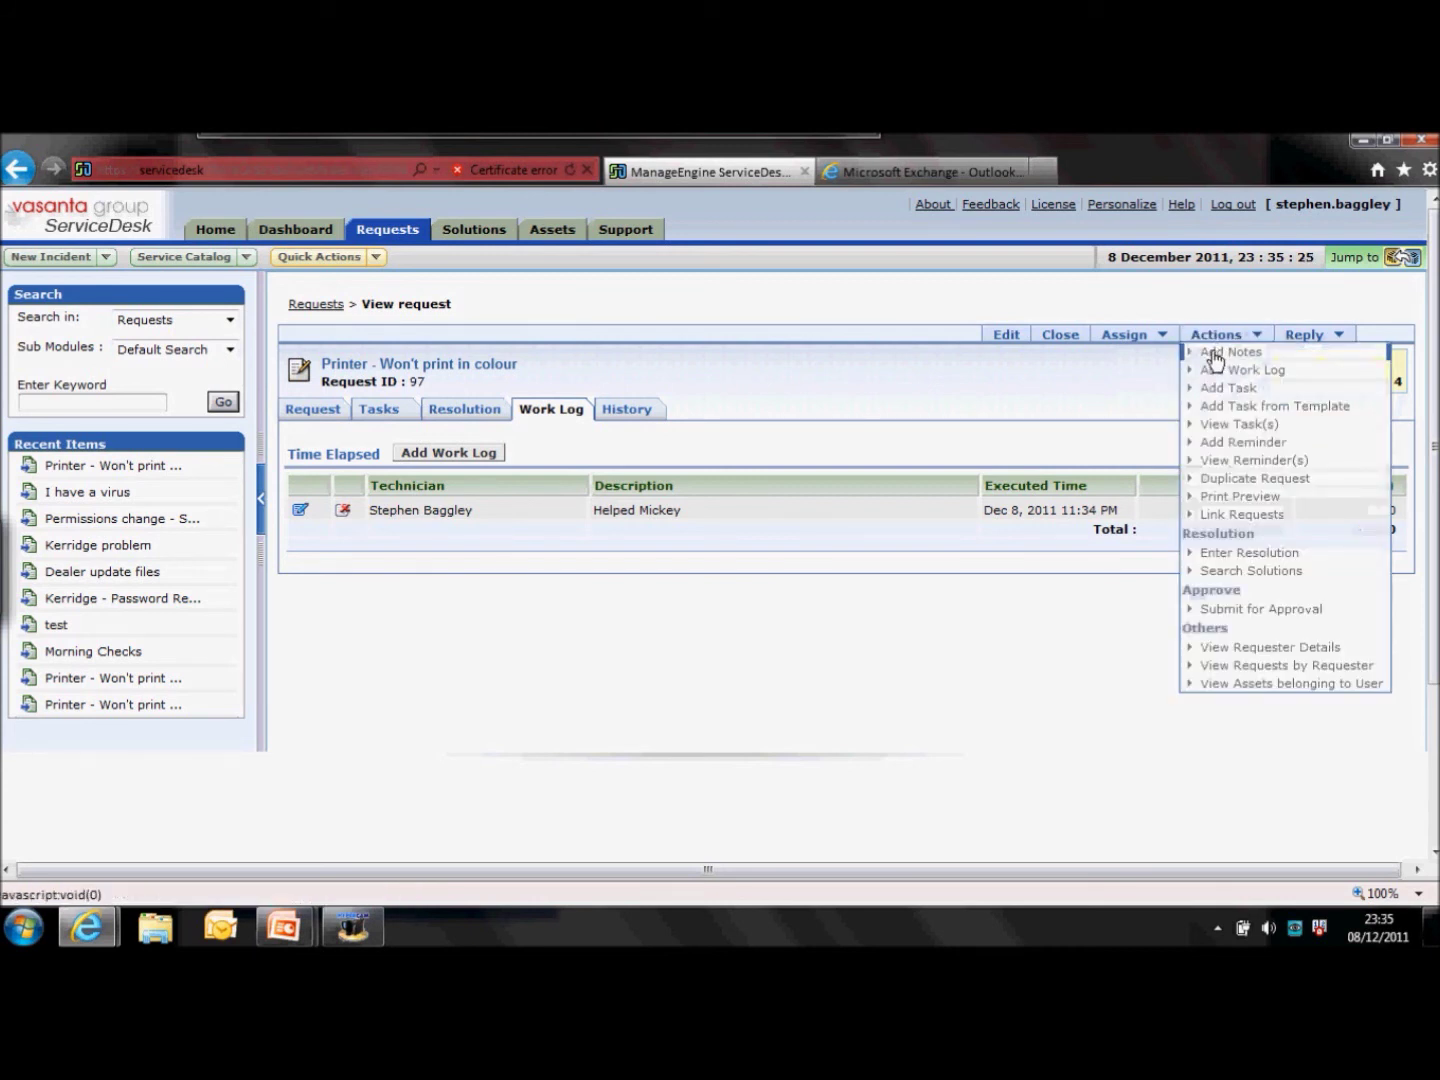
left_click(1217, 356)
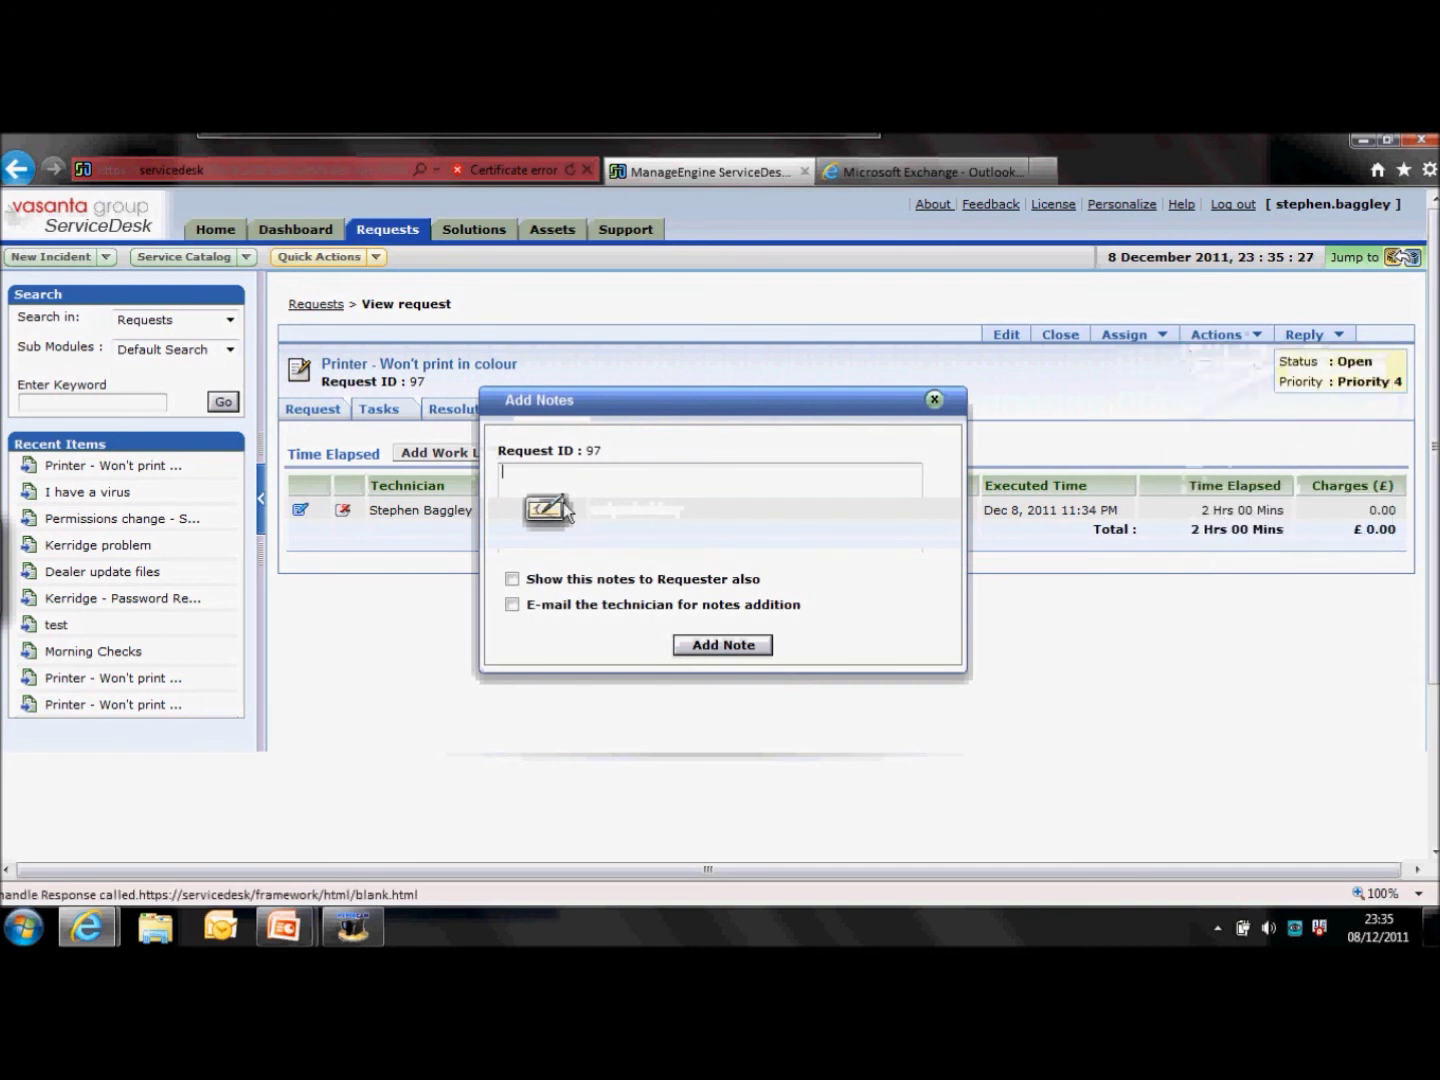
type("Hi Mickey")
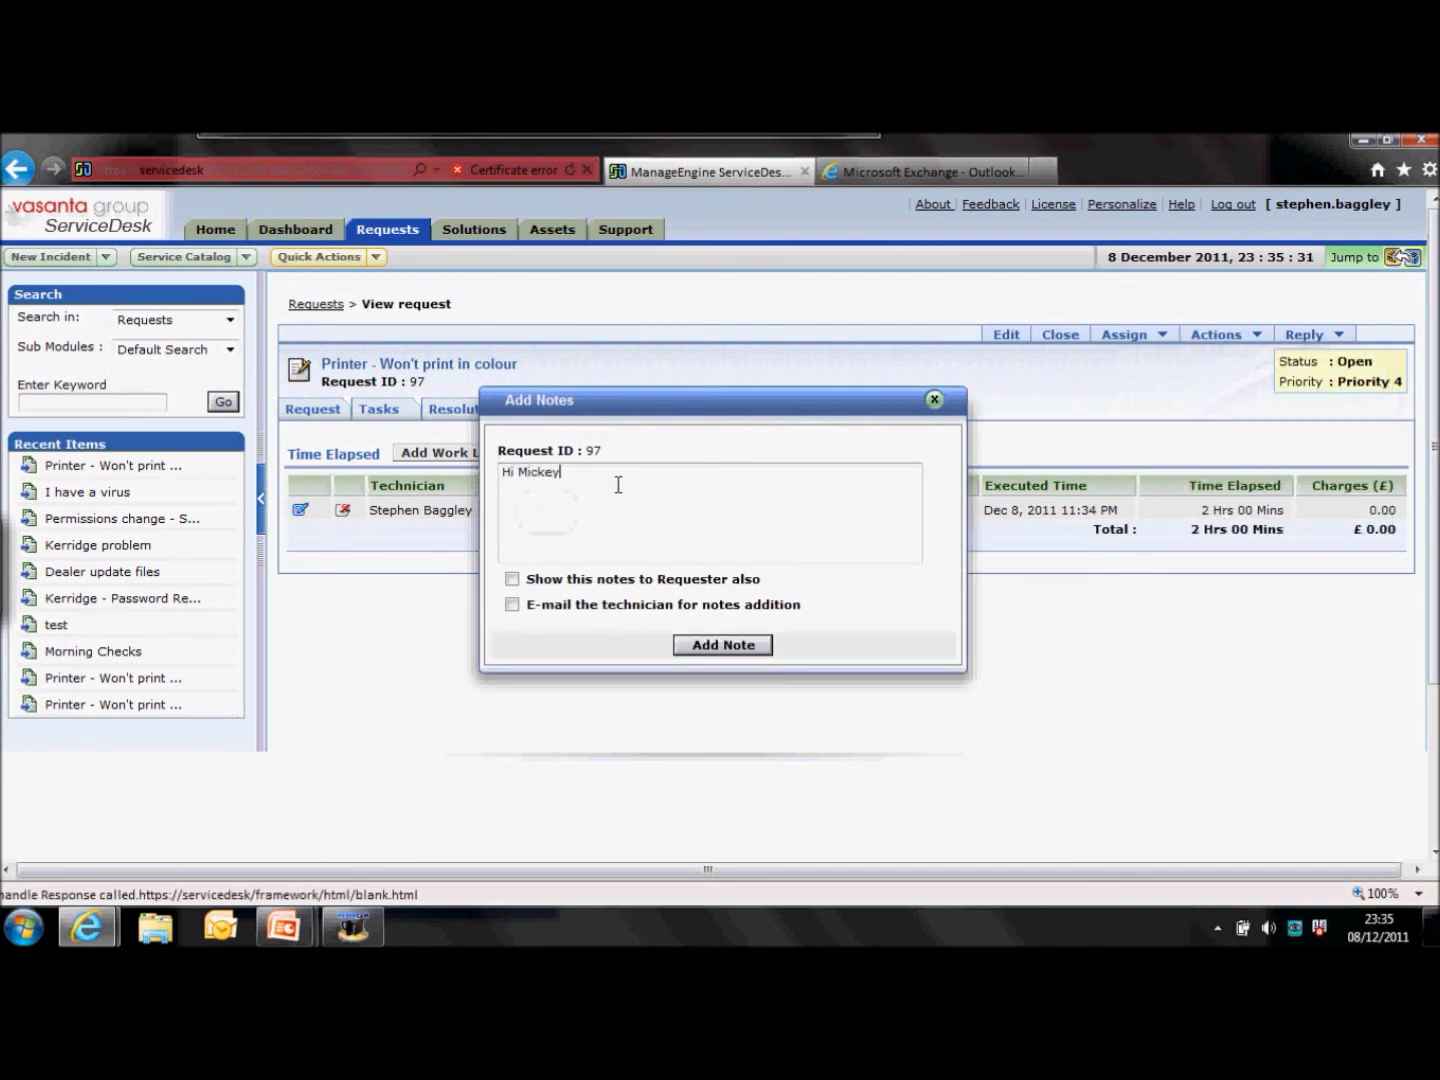
left_click_drag(743, 579, 565, 580)
left_click(512, 579)
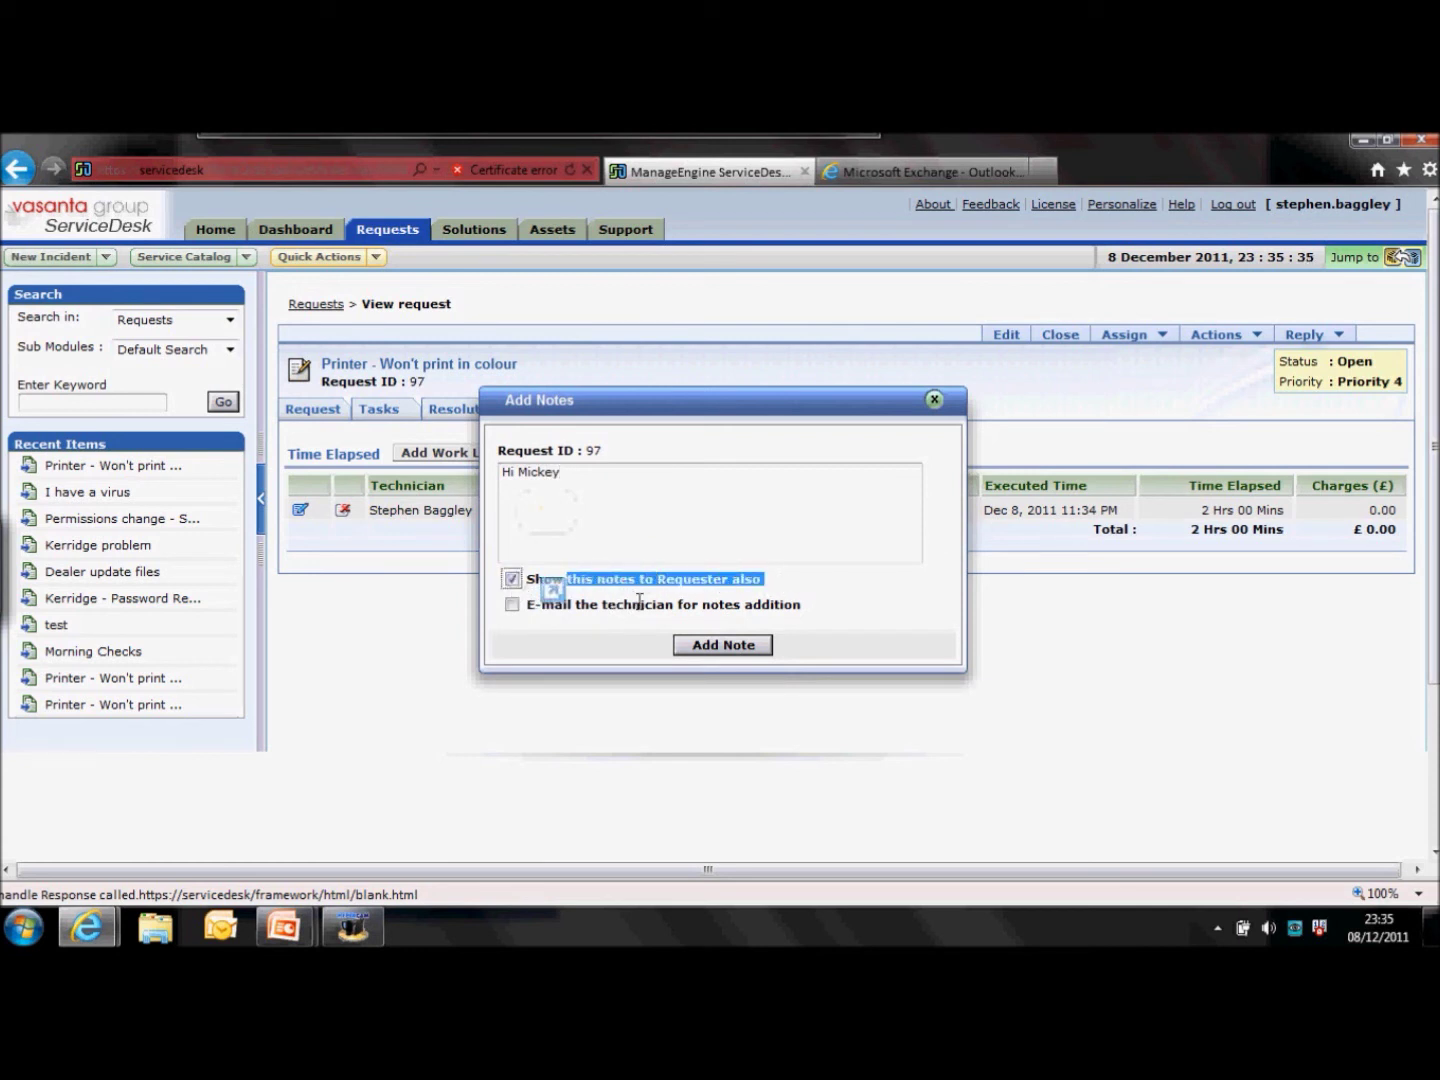
left_click(626, 622)
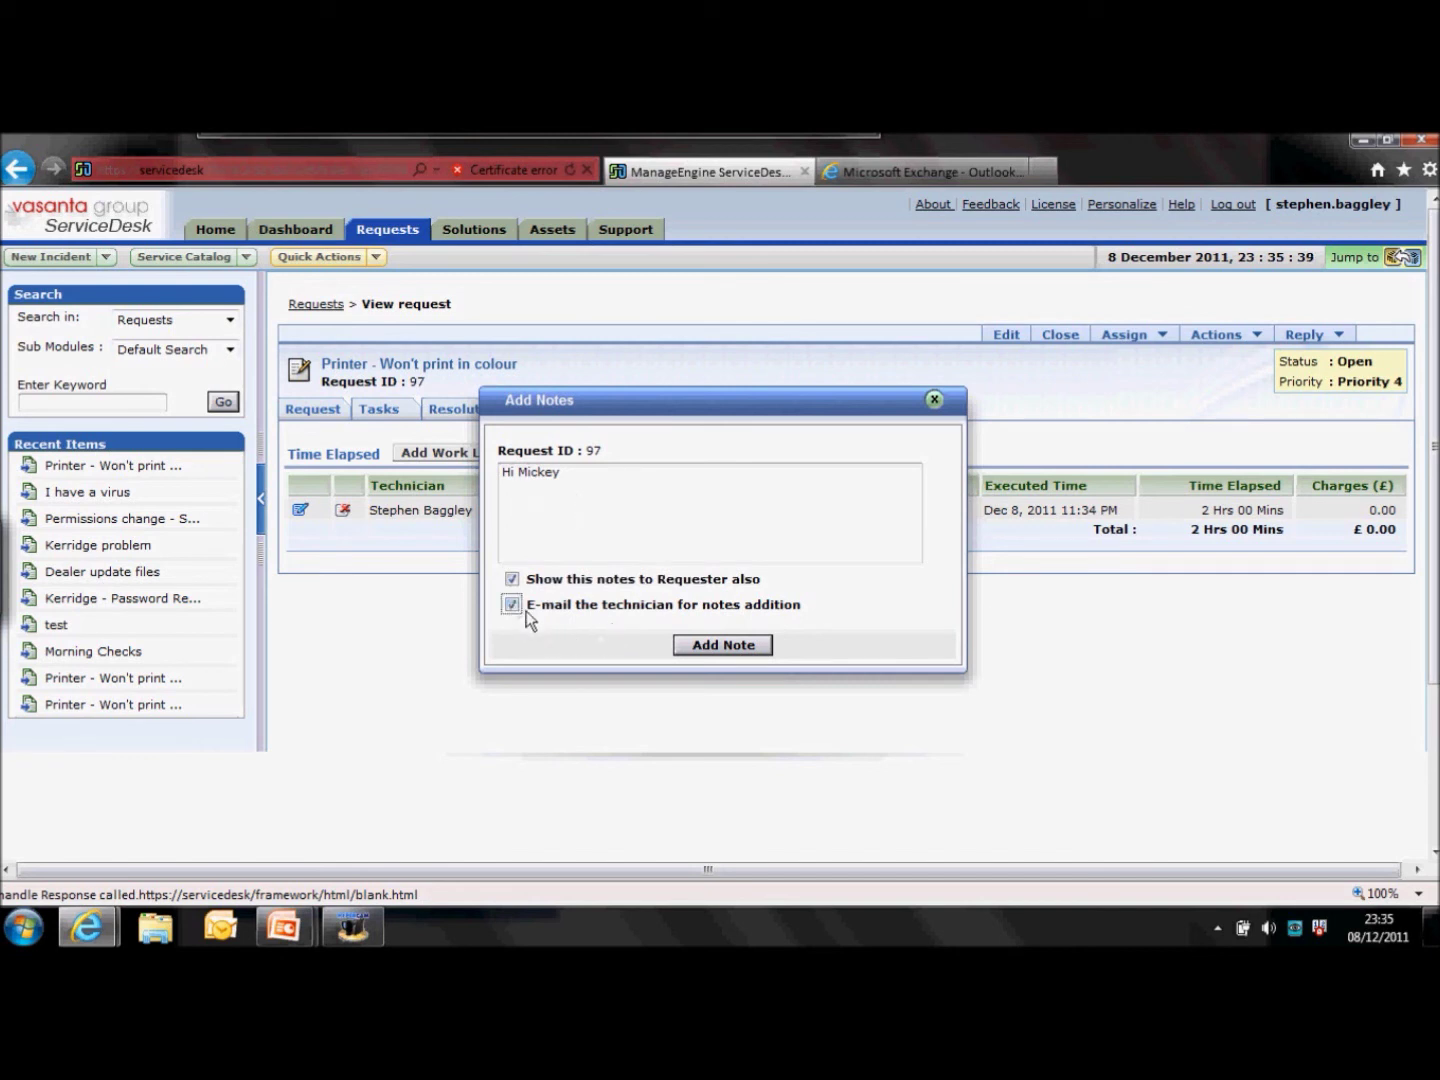
left_click(728, 656)
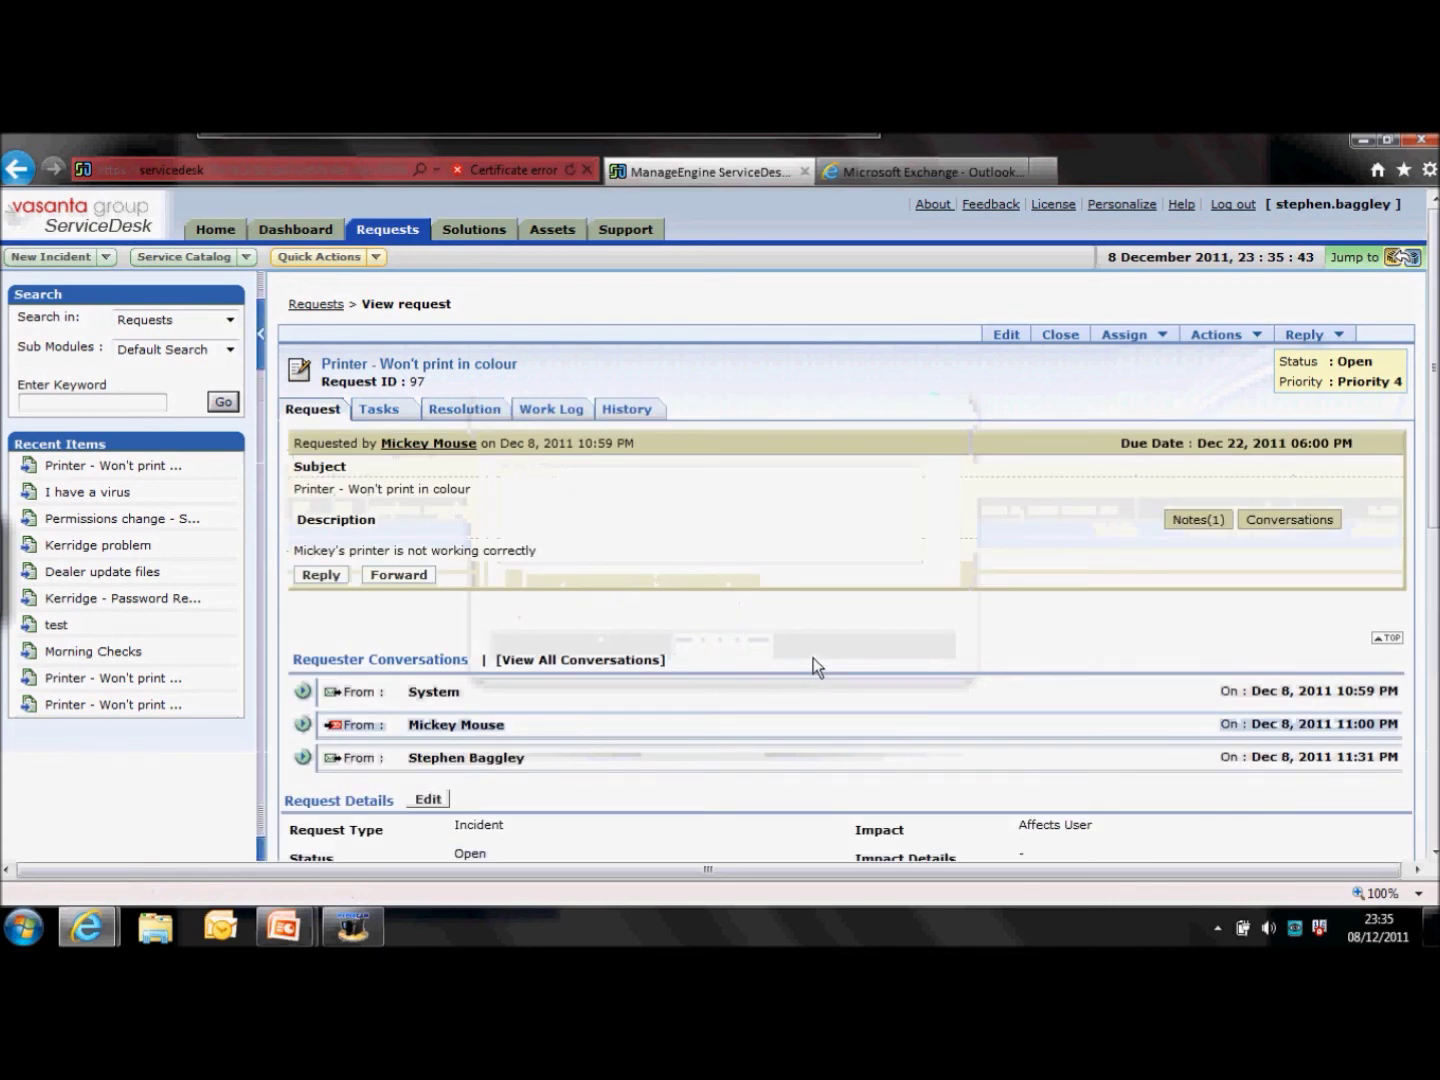
Scroll down to Discussion Notes to check the new public note, then scroll back up.
scroll(1166, 568, "down", 5)
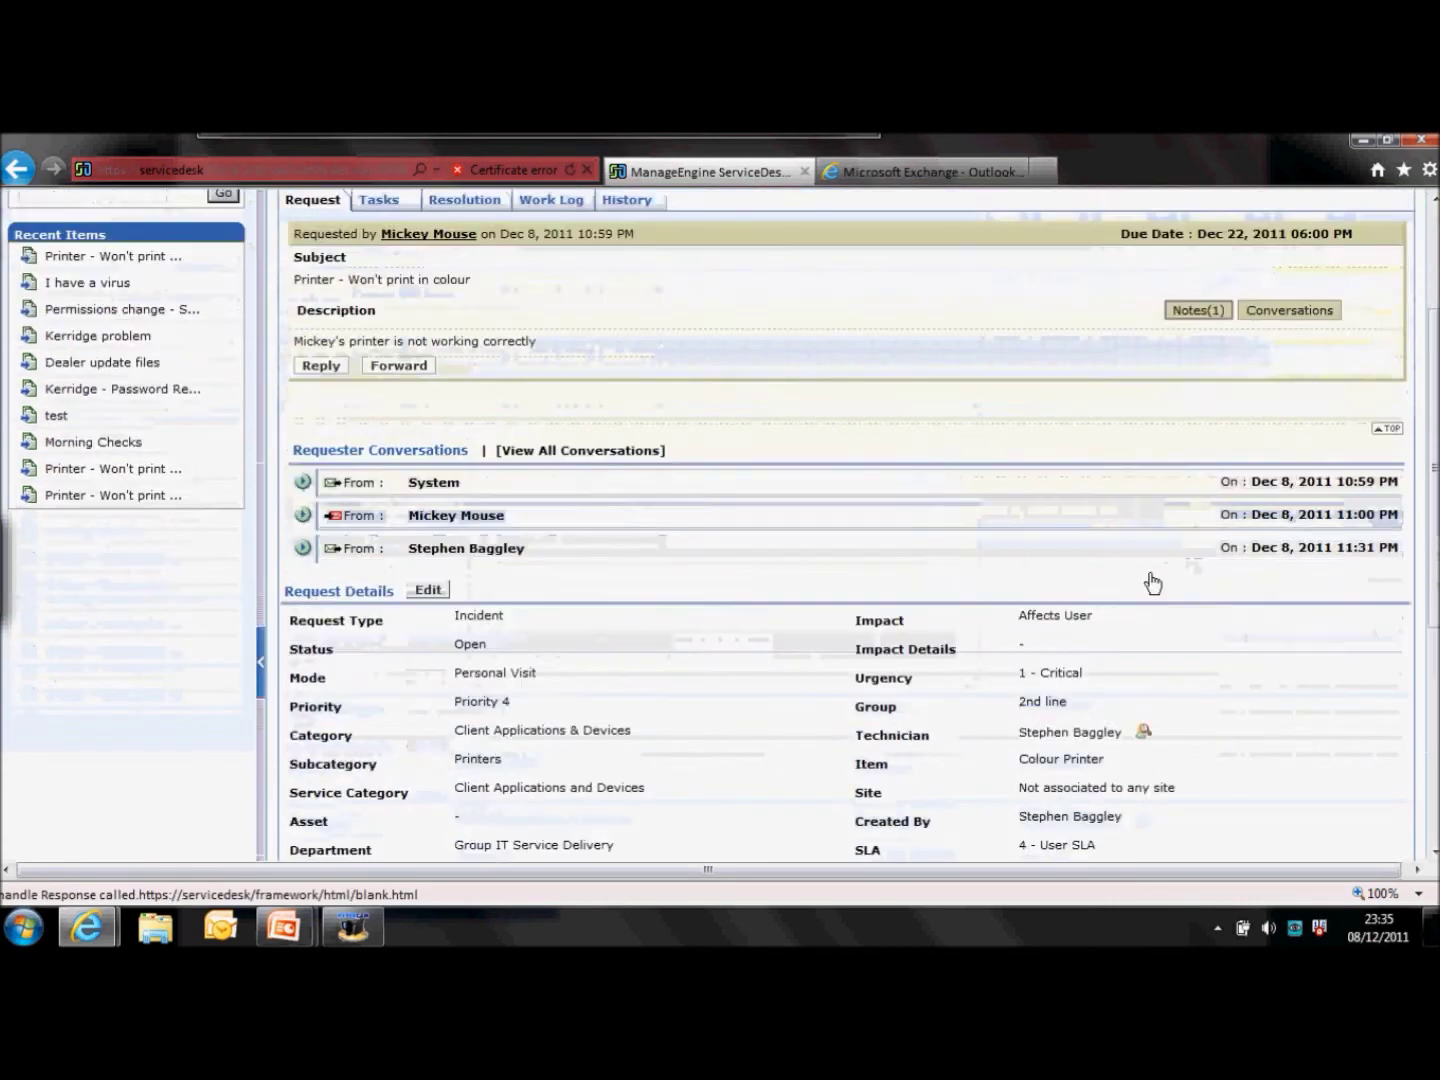
scroll(1121, 590, "down", 1)
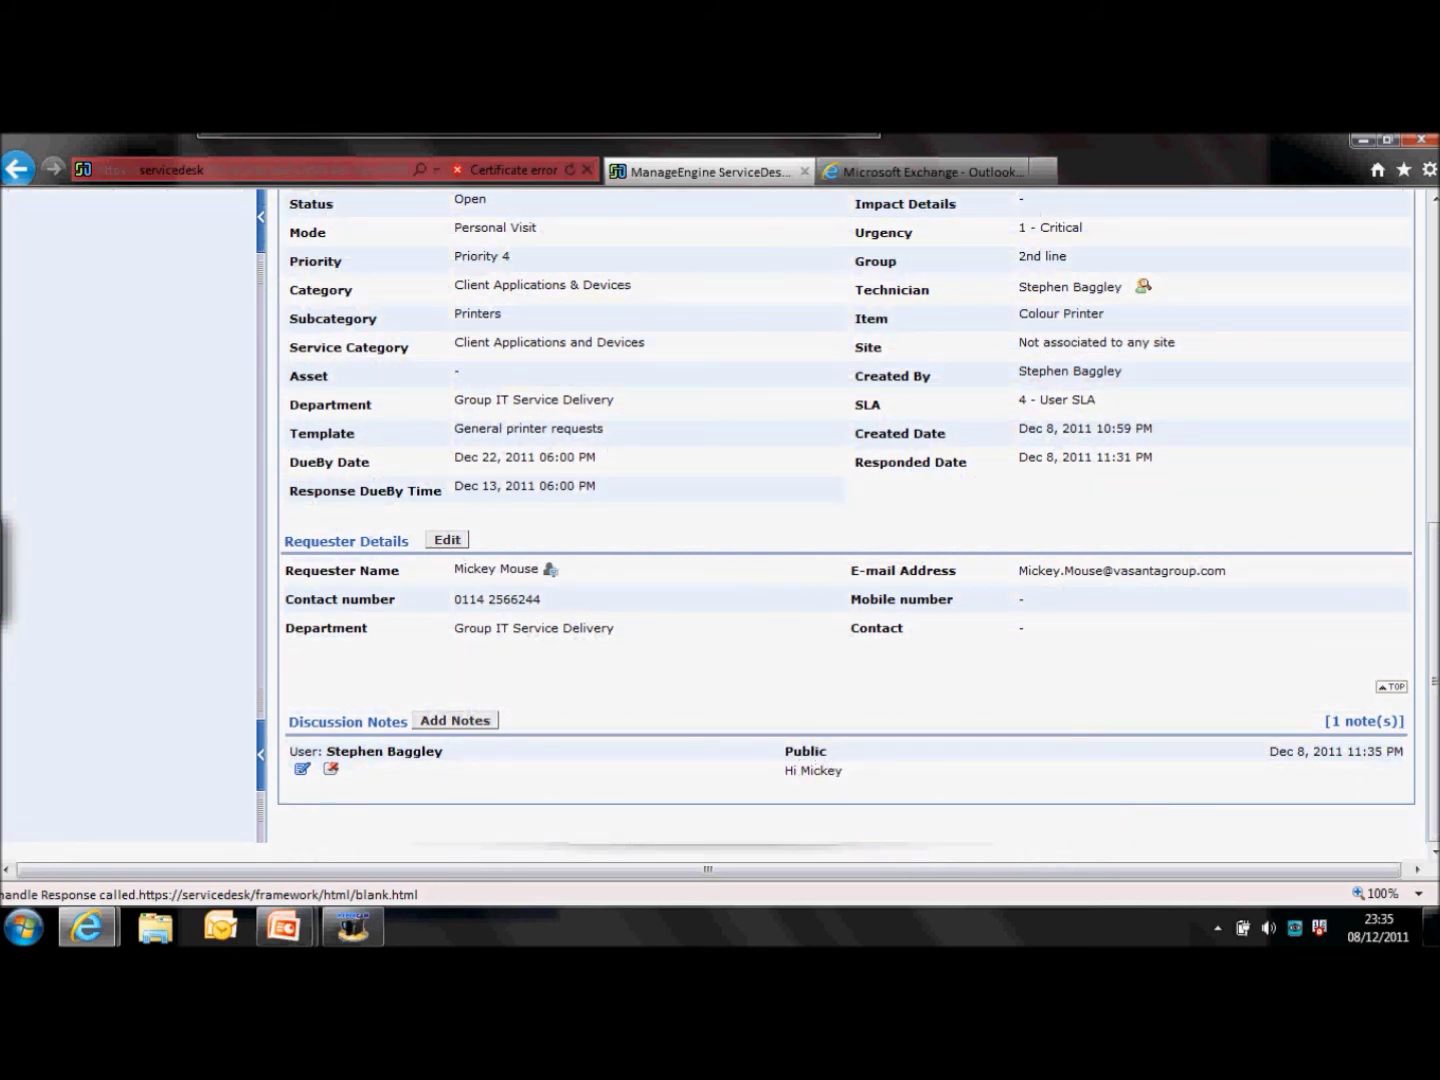
key("F2")
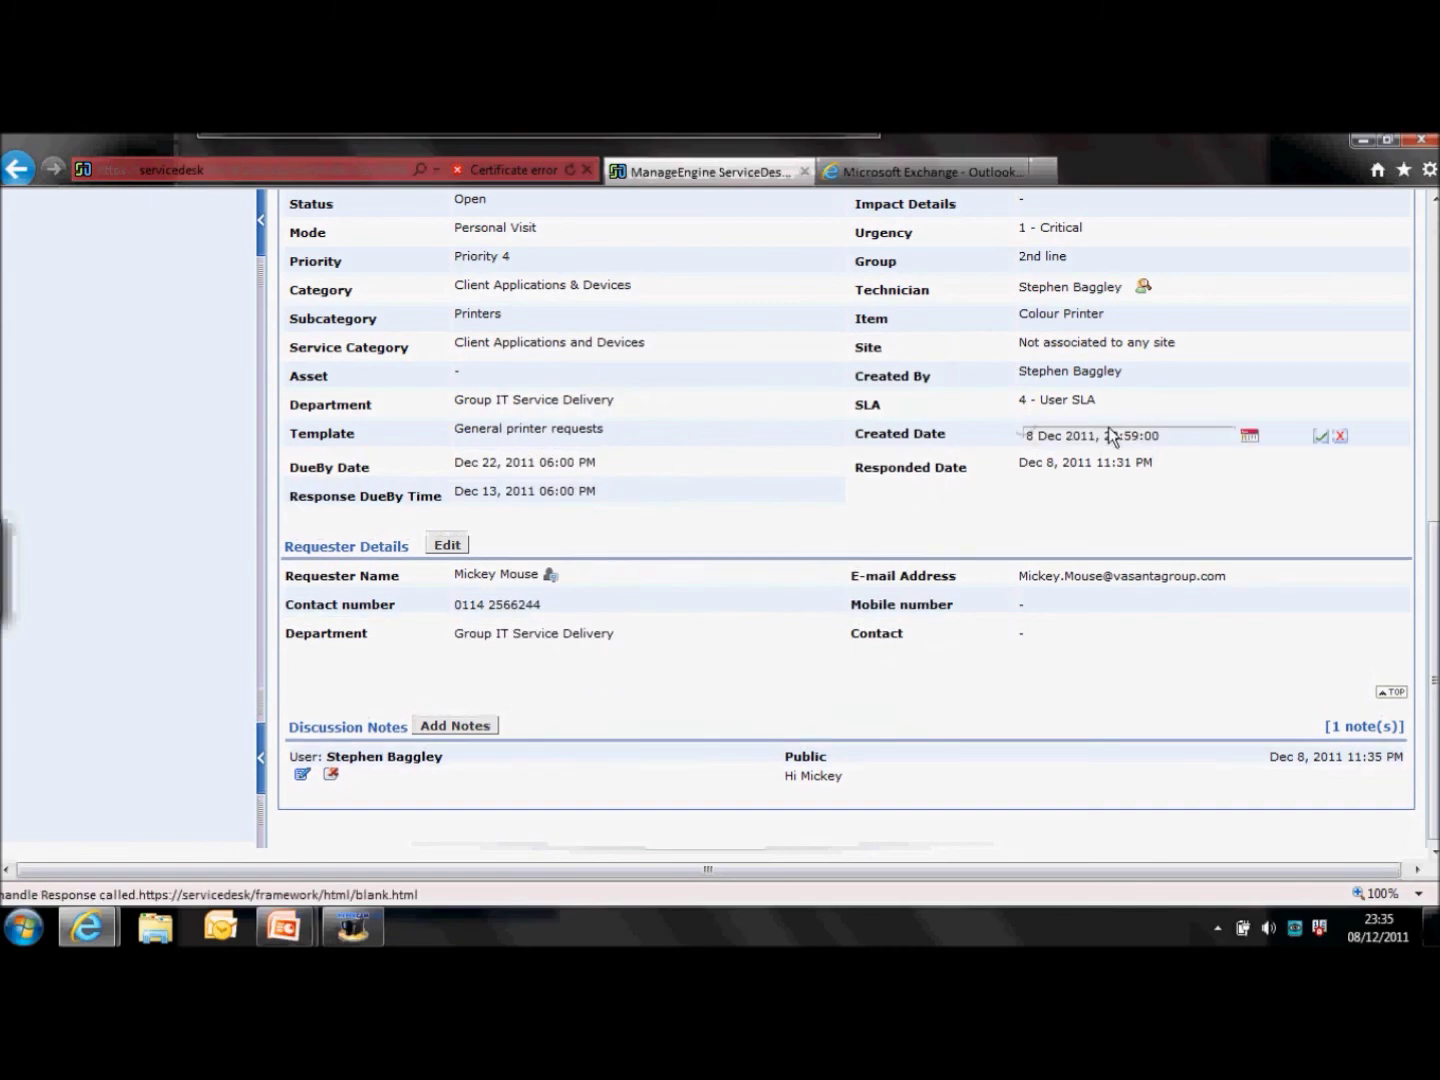
scroll(1426, 395, "up", 6)
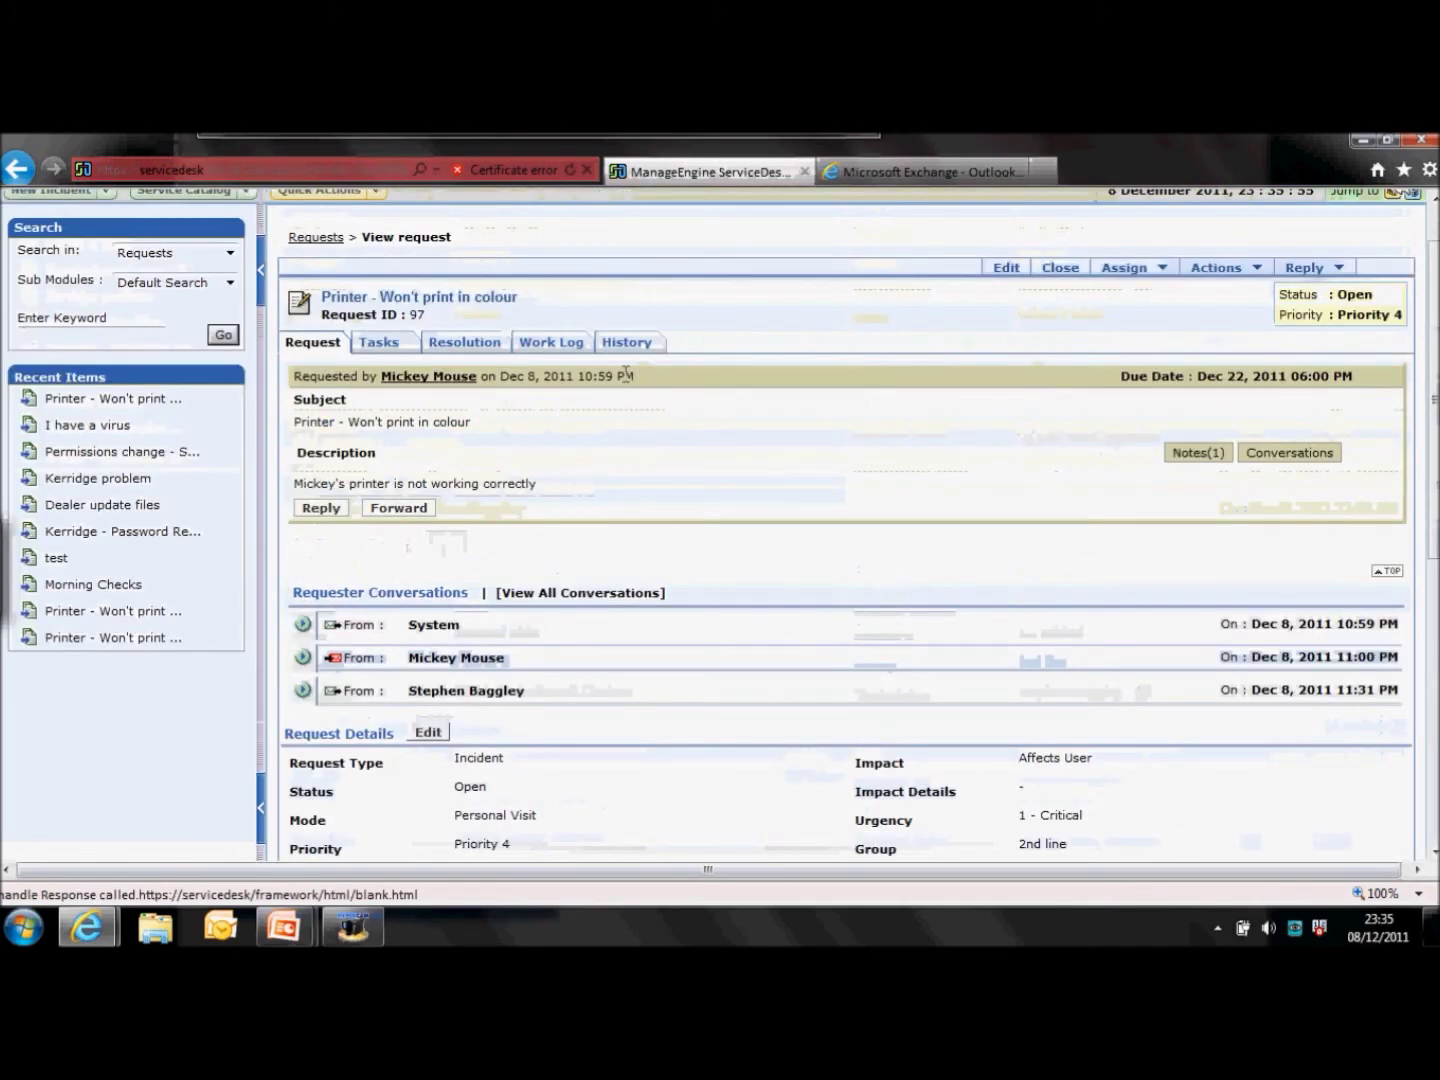
key("alt+Tab")
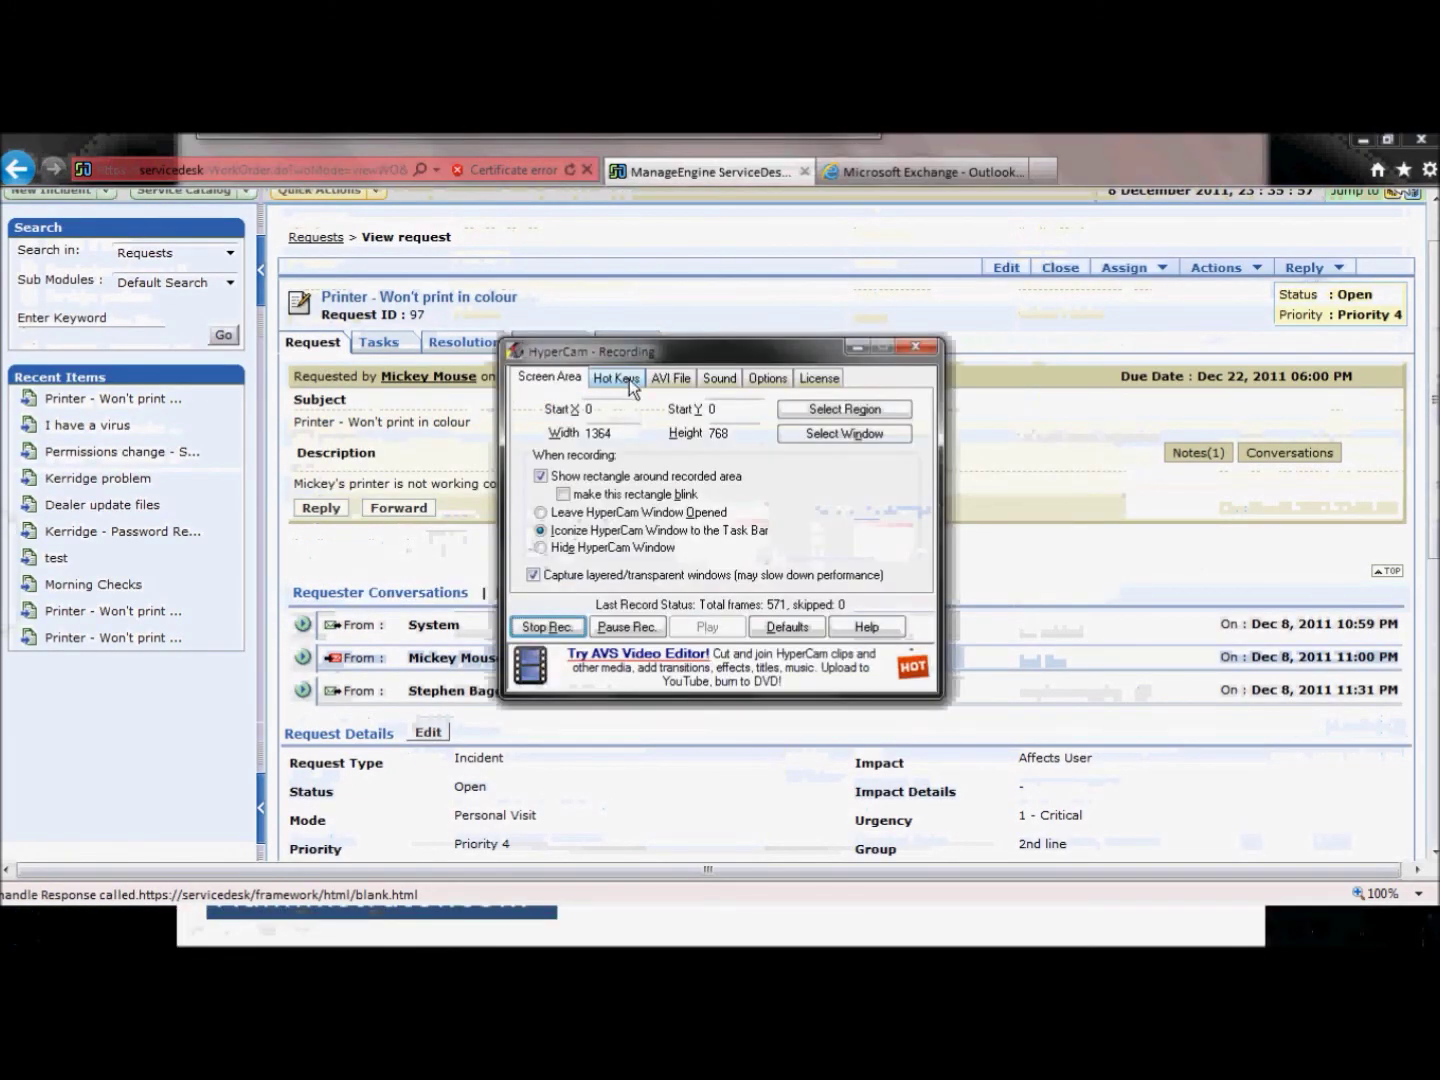
key("alt+Tab")
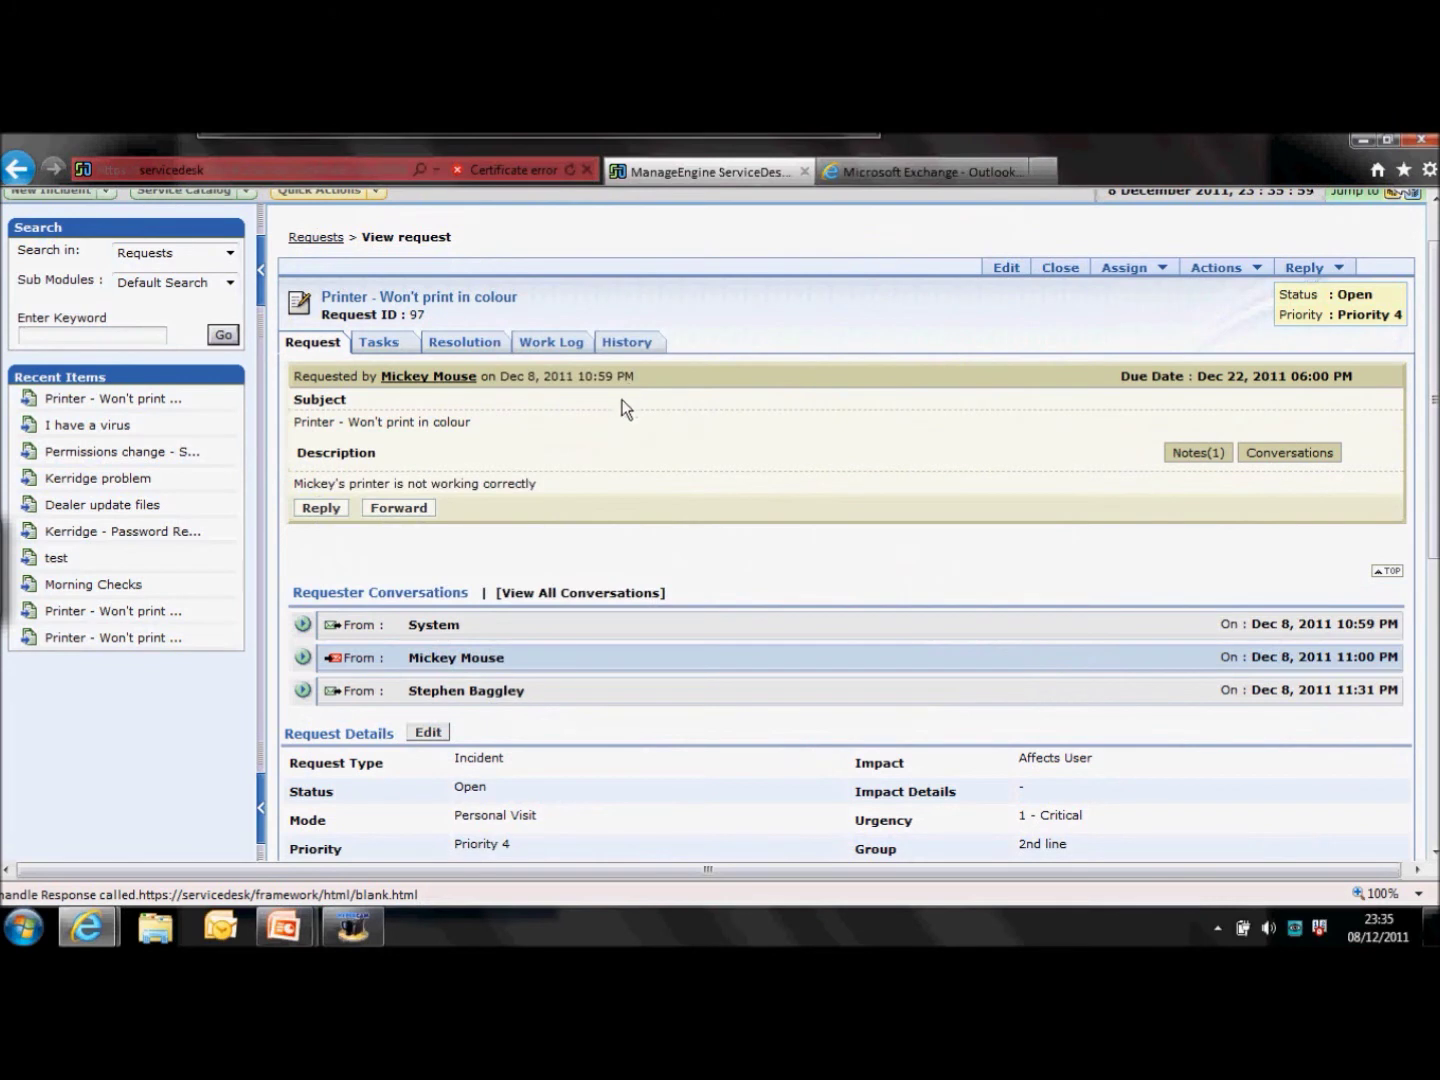
Review request 97's change history, then open its Resolution tab.
left_click(622, 343)
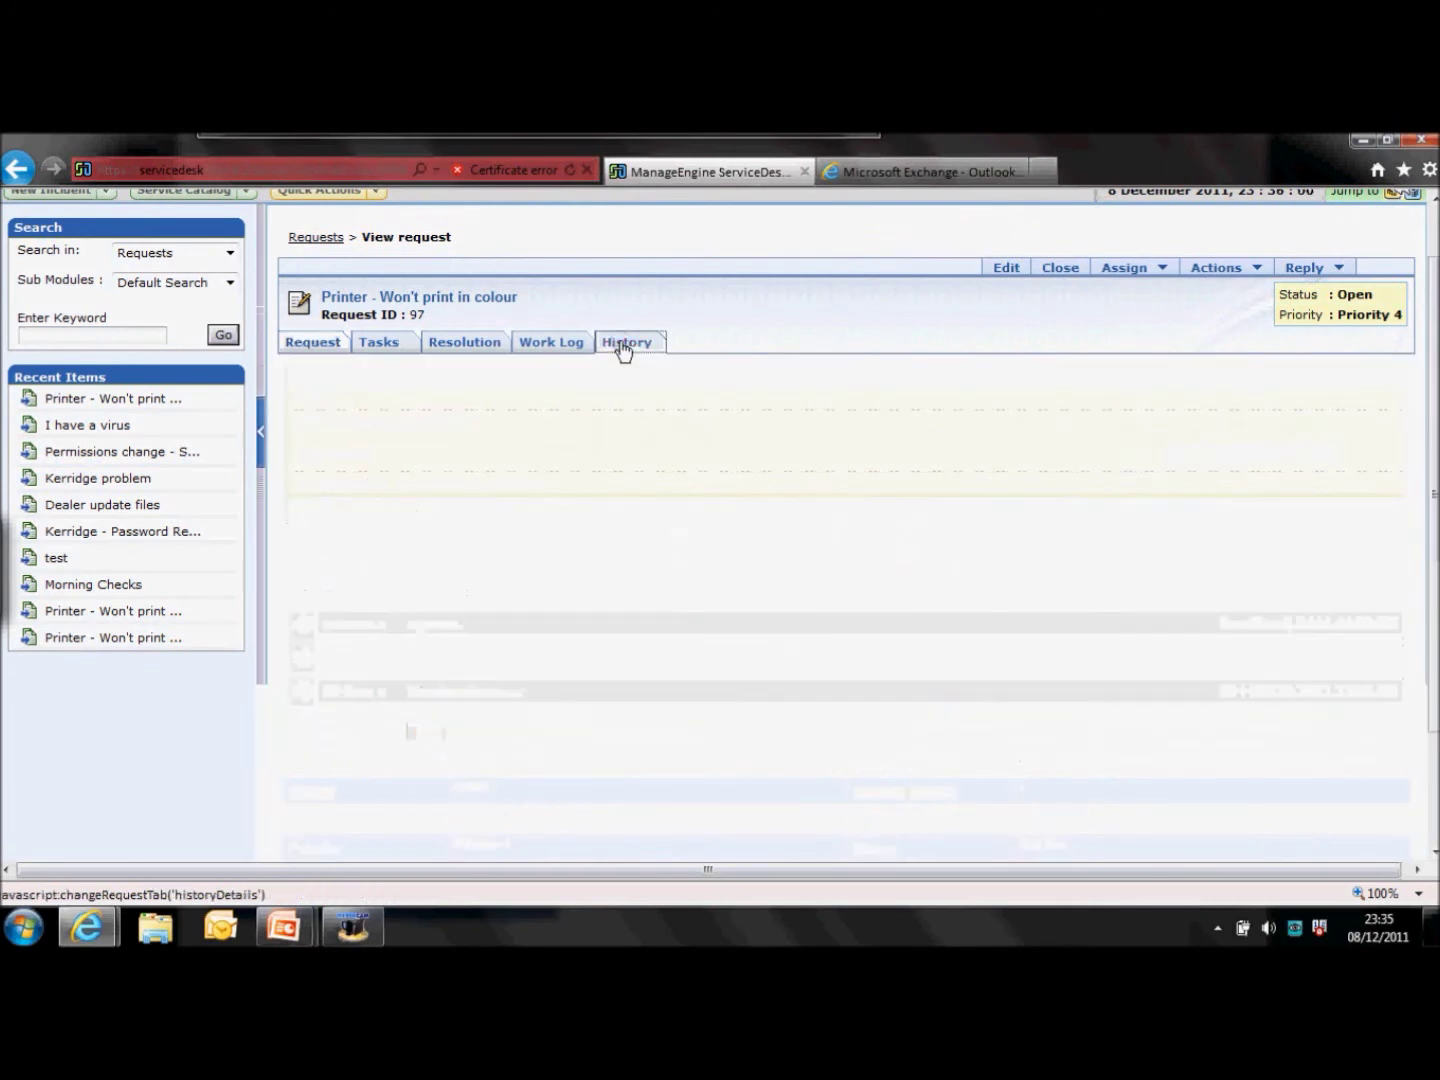
left_click(441, 342)
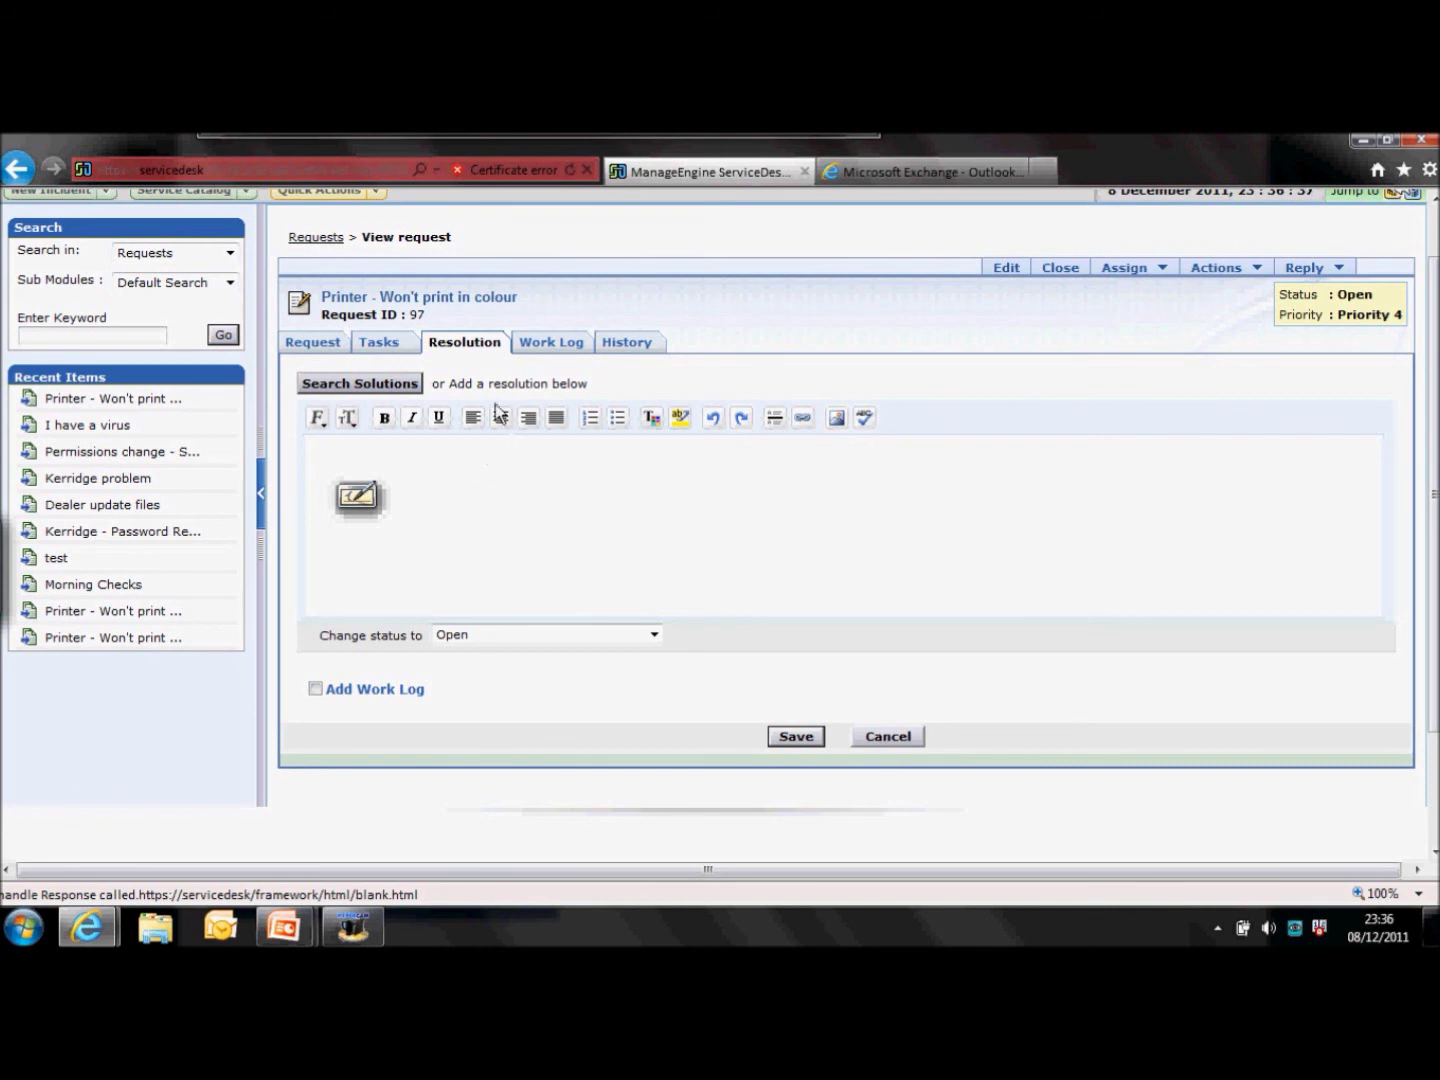
Save a resolution saying the requester's printer was fixed, with status Resolved and a 2-hour work log.
type("Fixed")
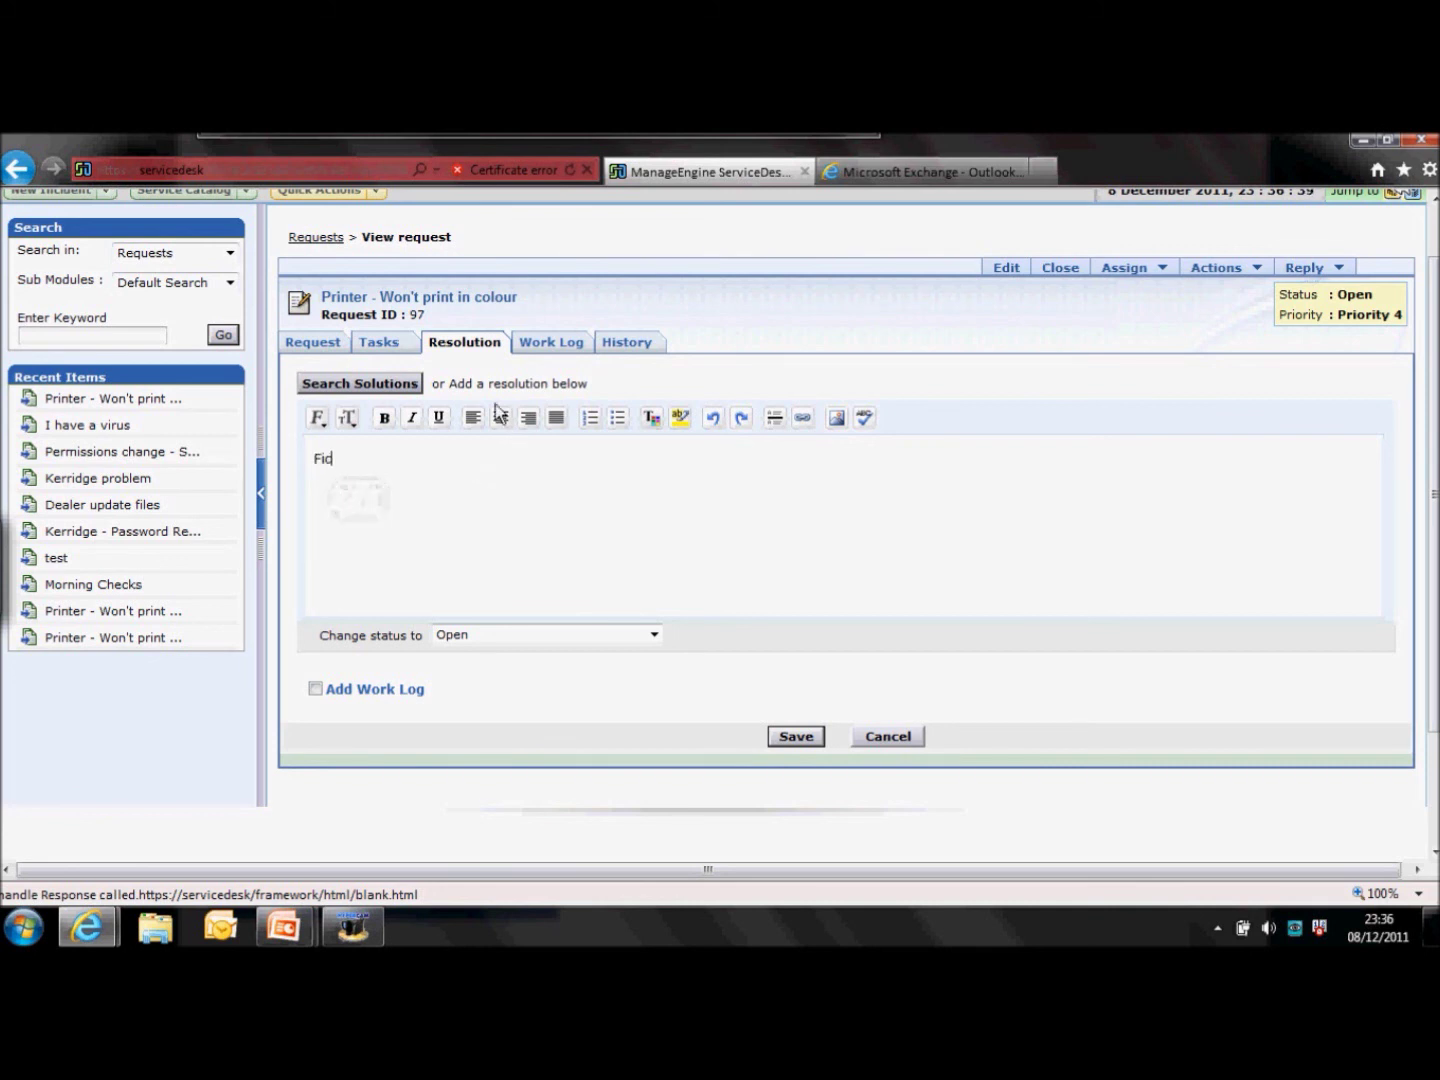
type(" Mickeys pri")
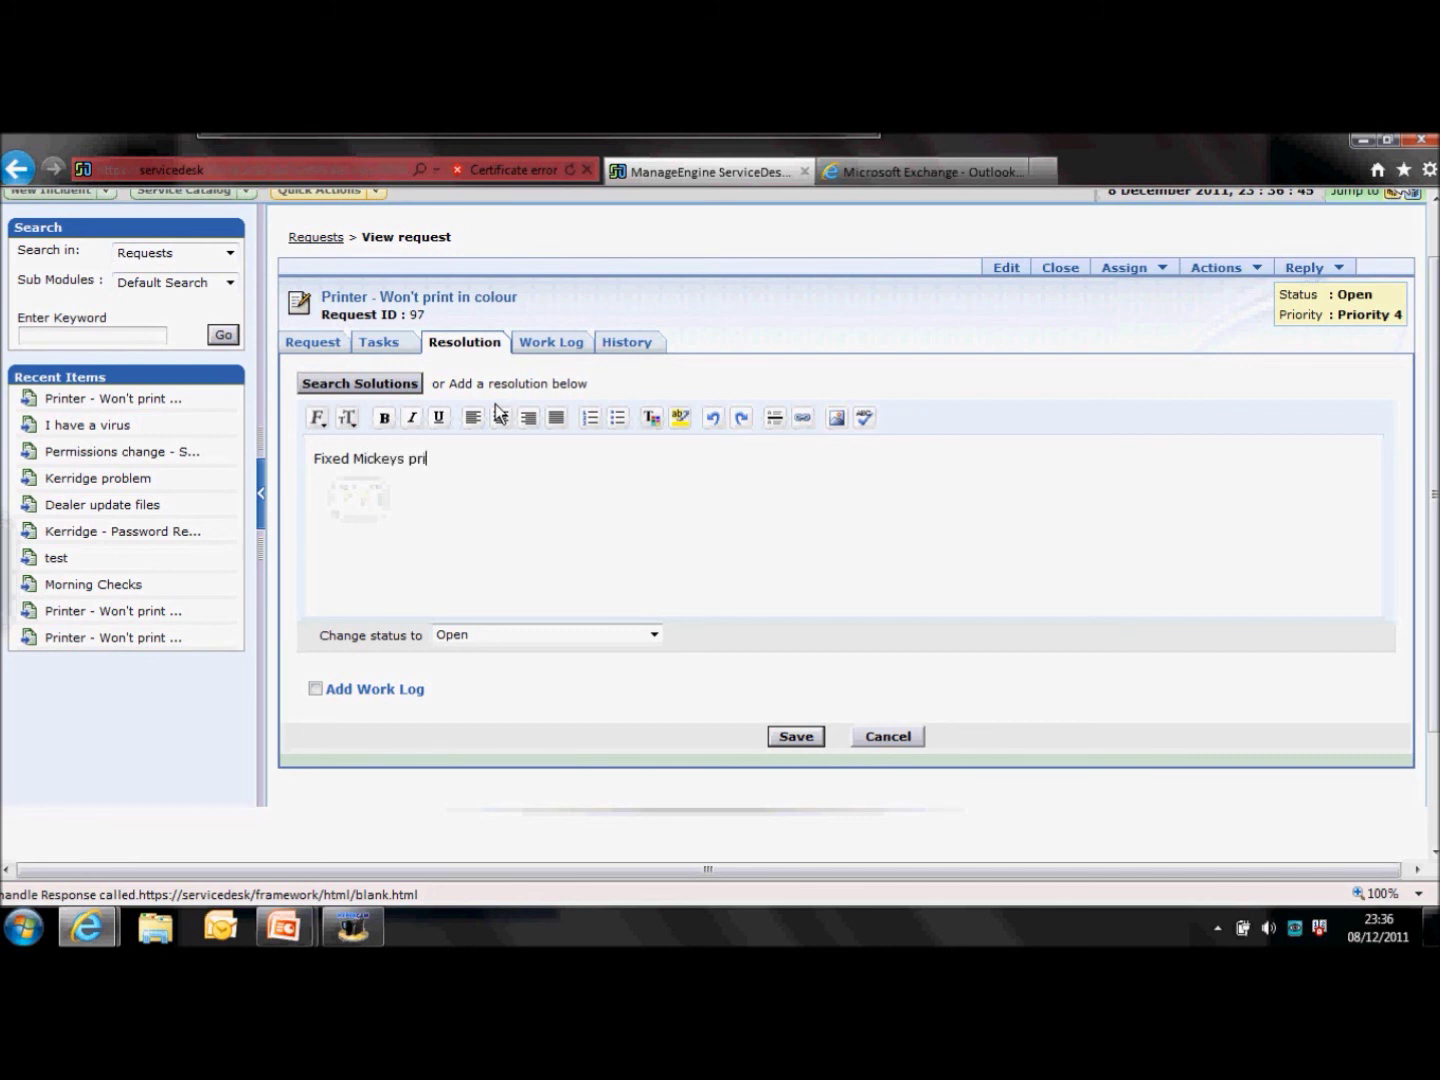
type("nter")
left_click(652, 635)
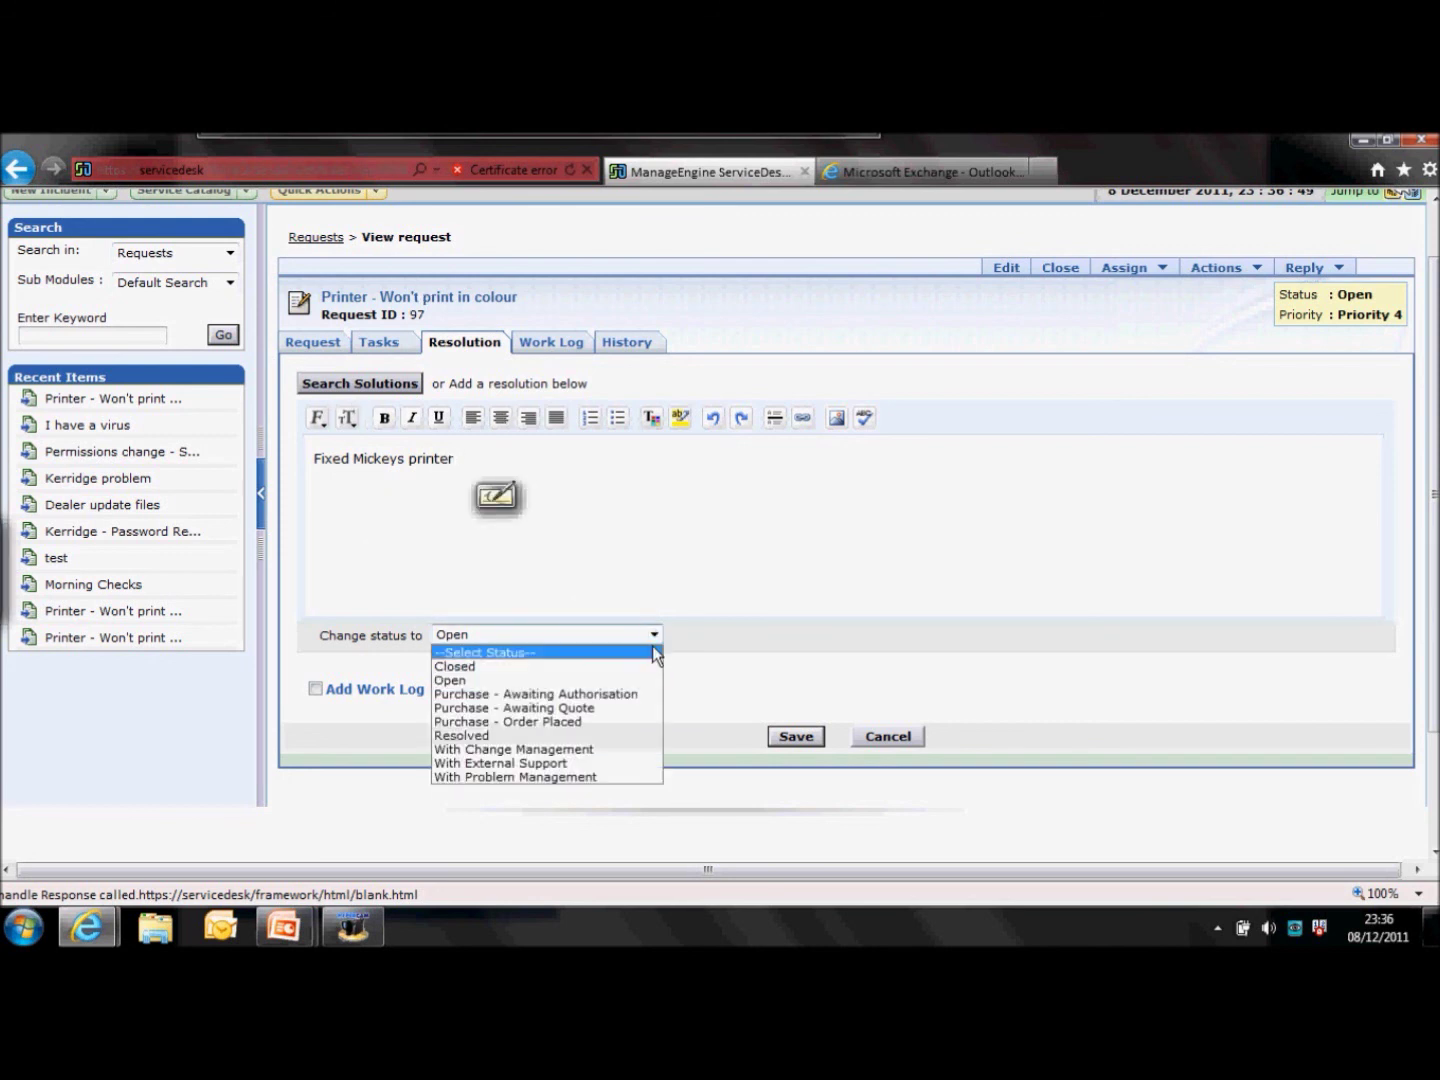
left_click(494, 737)
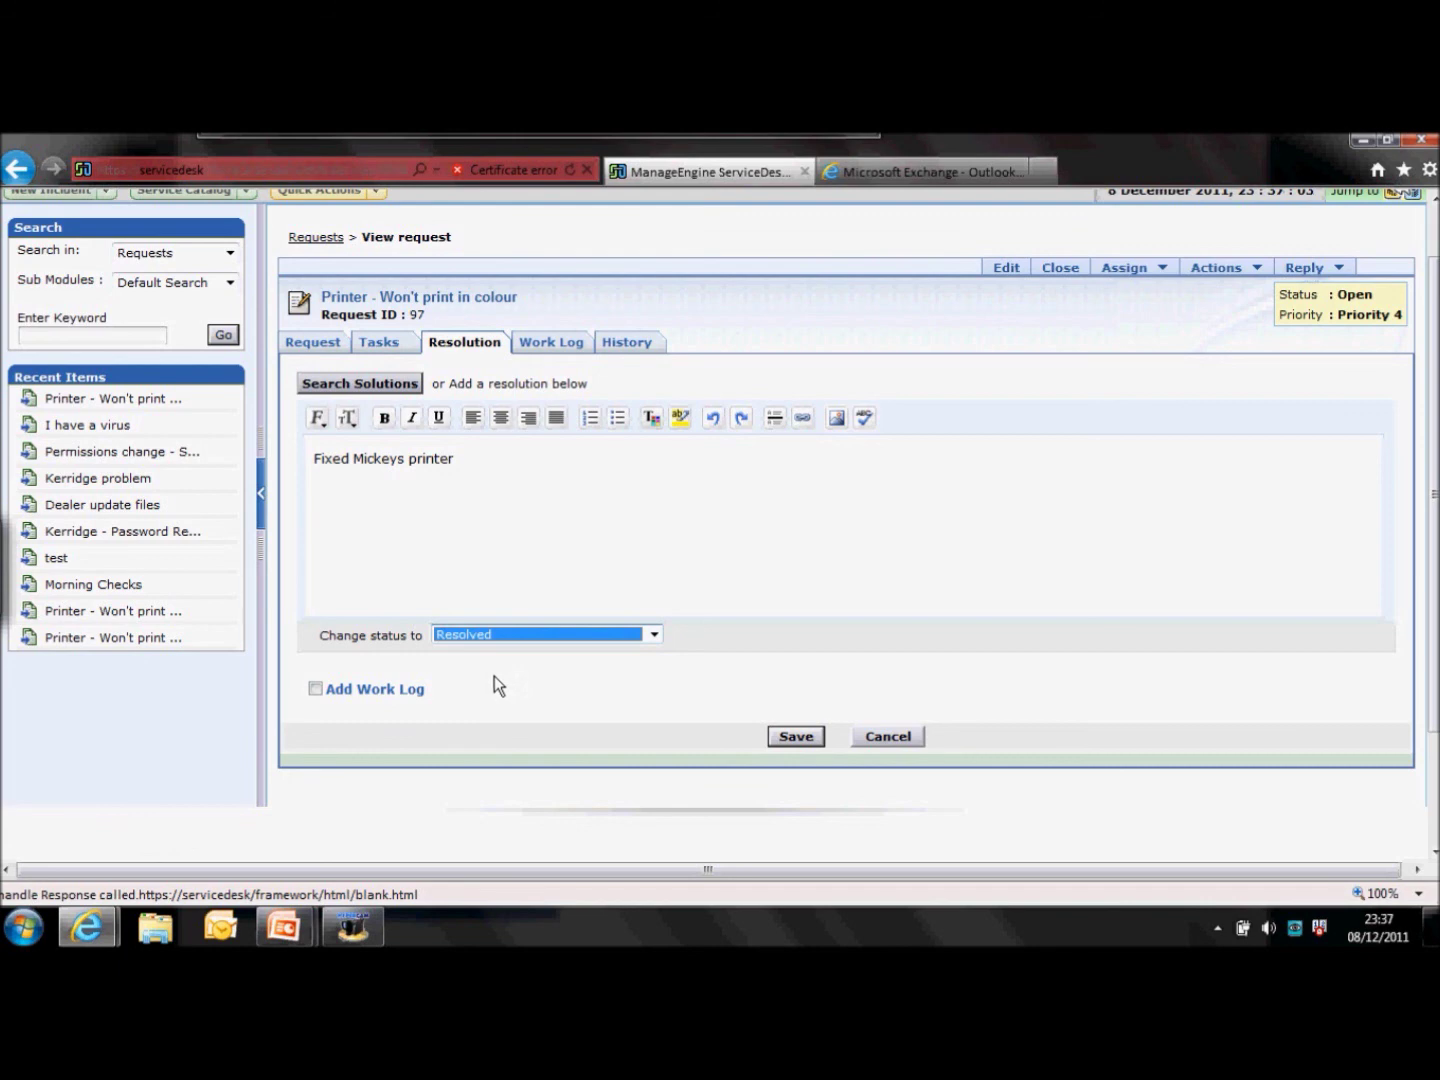
left_click(316, 690)
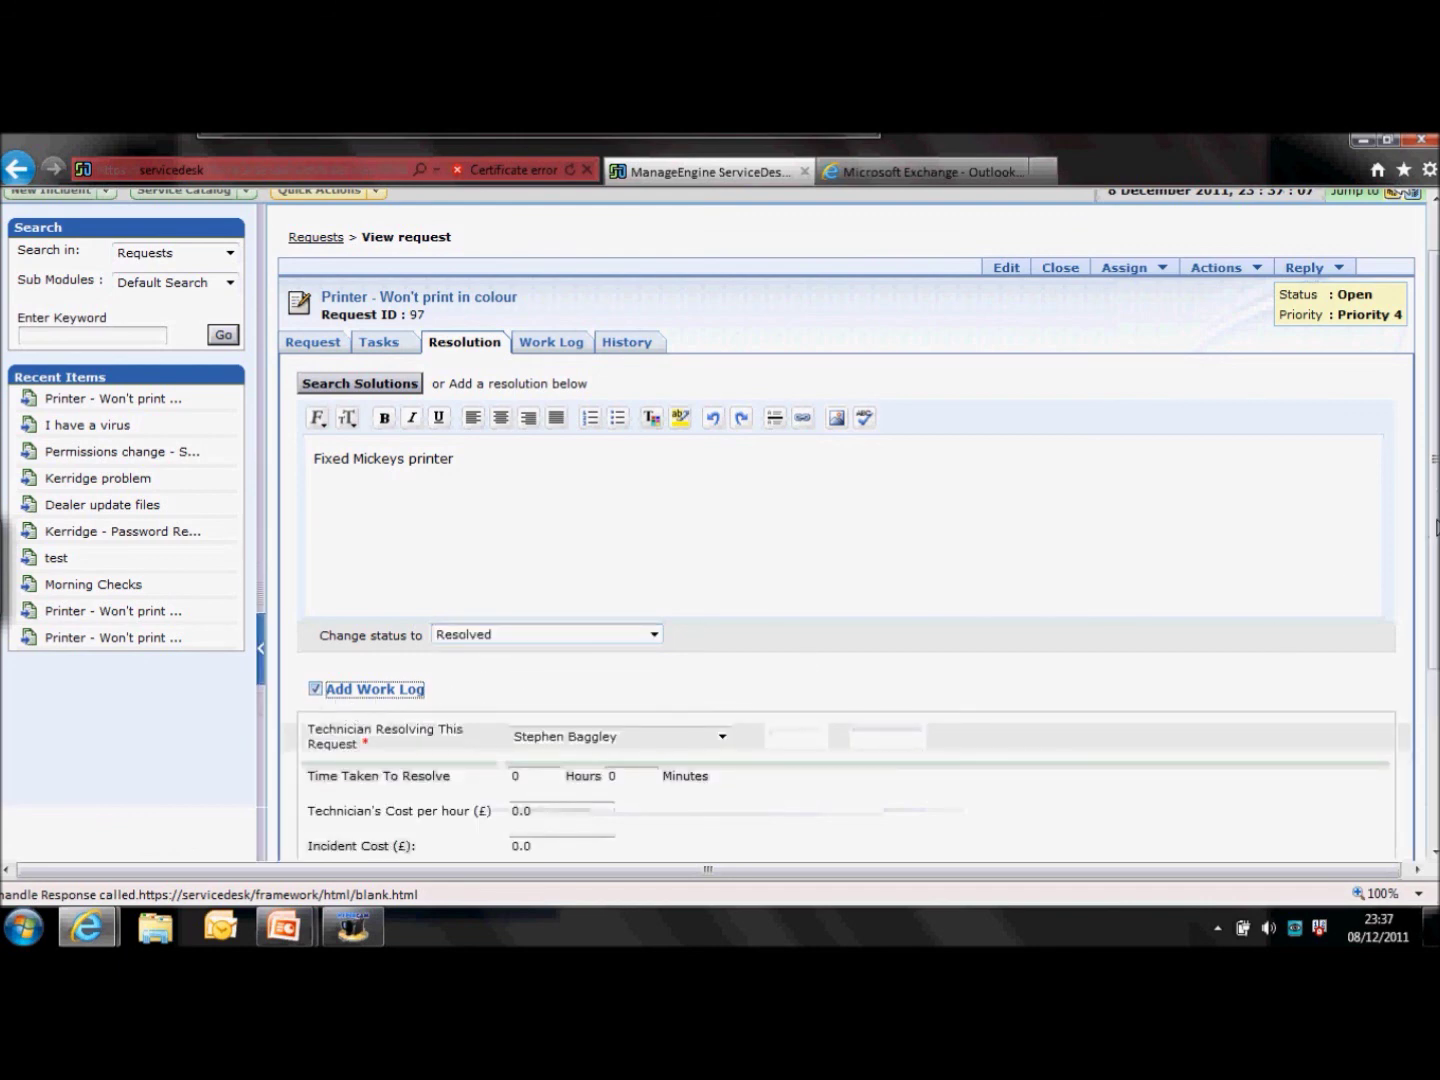
scroll(441, 382, "down", 5)
double_click(517, 499)
type("2")
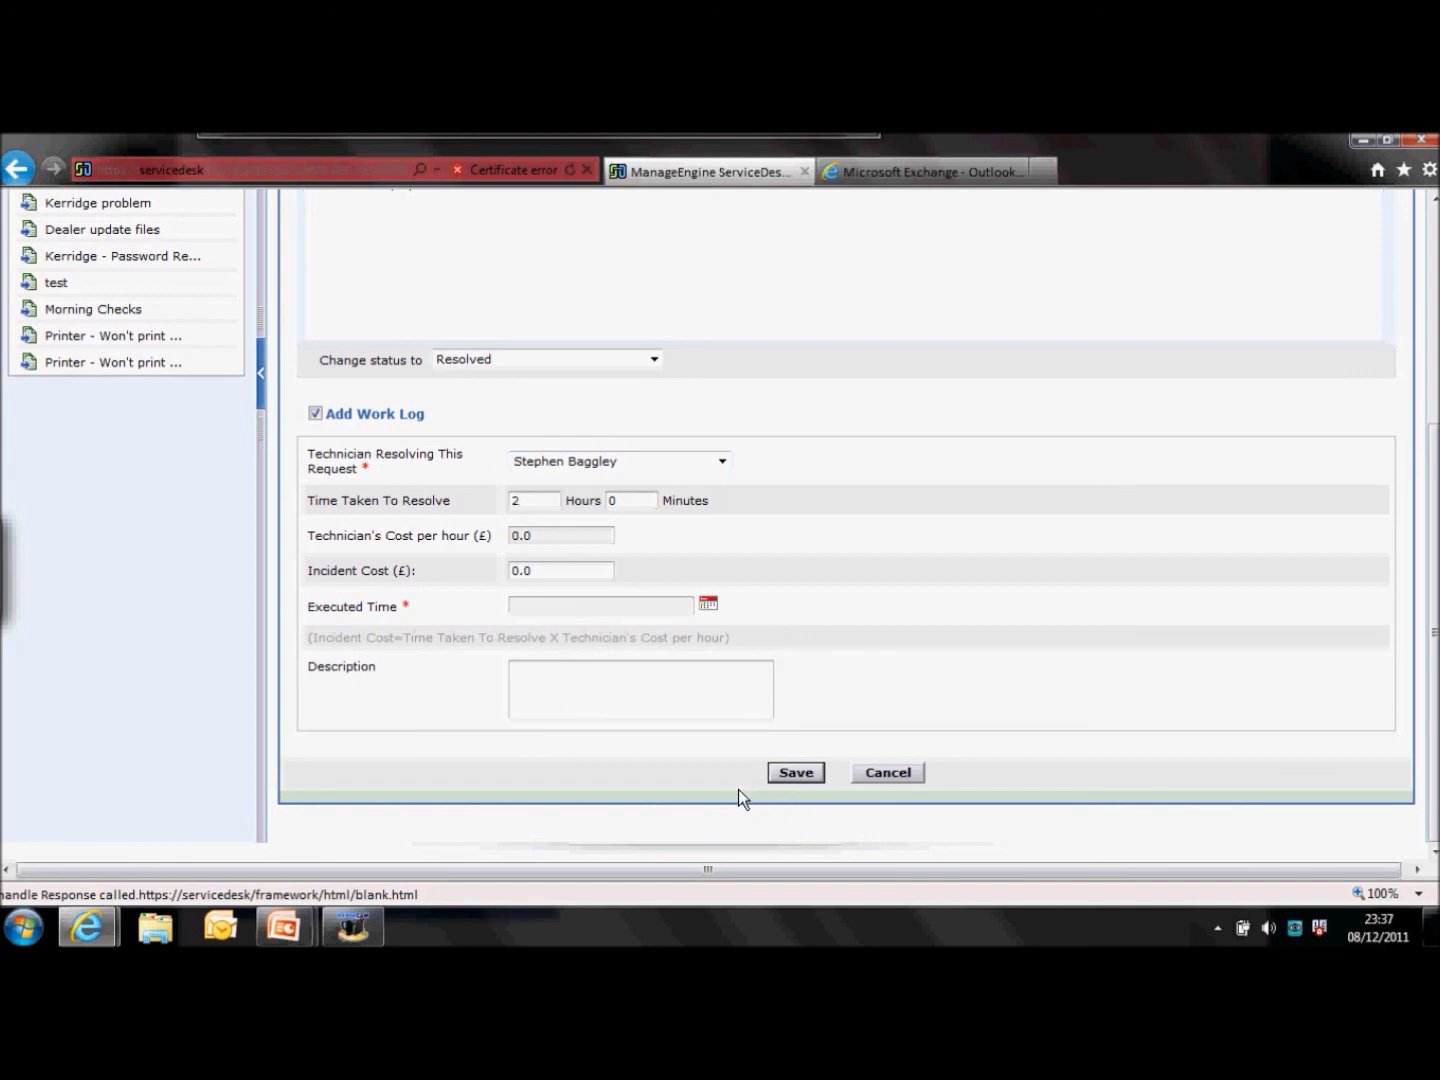
left_click(808, 780)
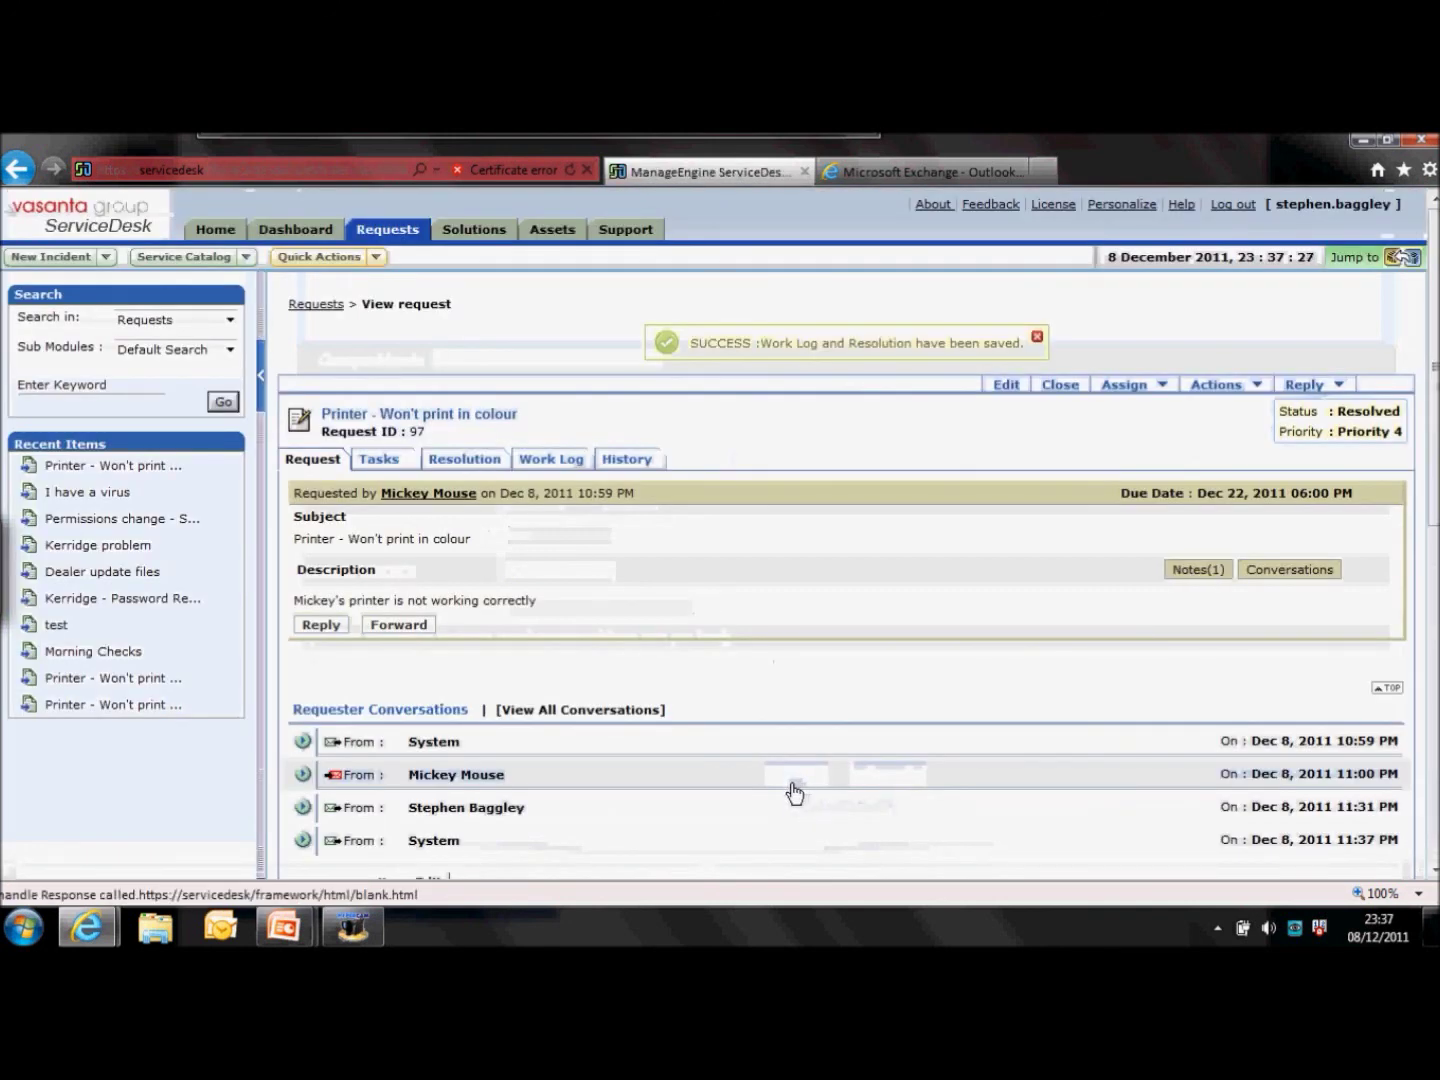
Set request 97's status to Closed in Request Details, then switch to the PowerPoint slide show.
left_click_drag(1421, 456, 1405, 630)
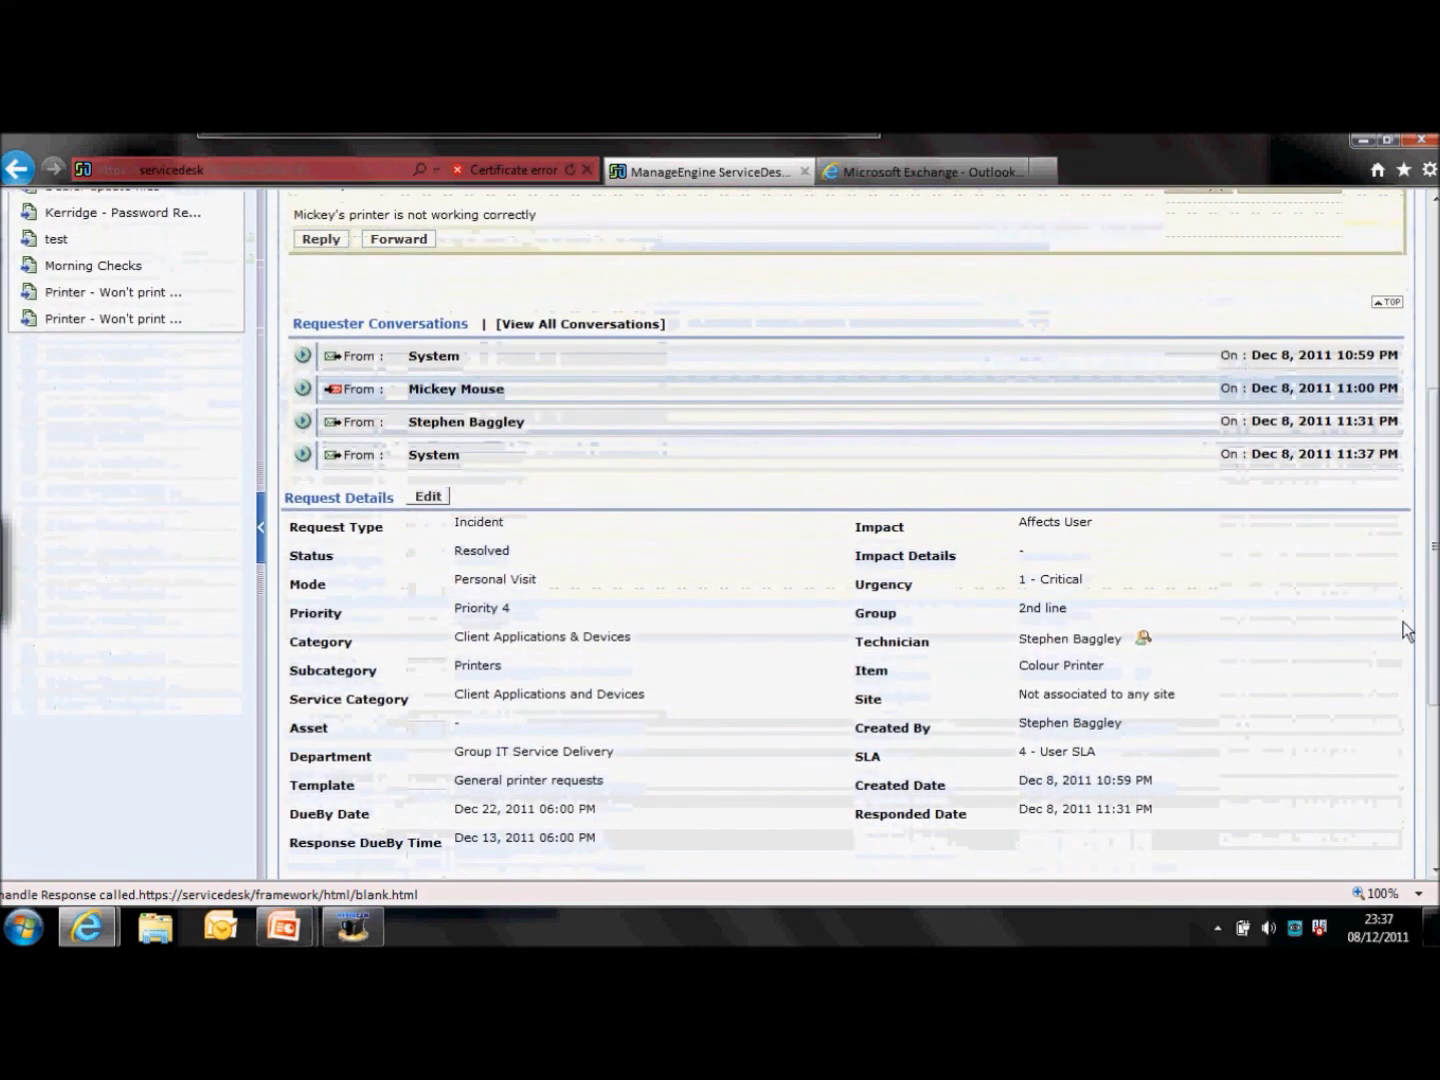
left_click(485, 553)
left_click(661, 557)
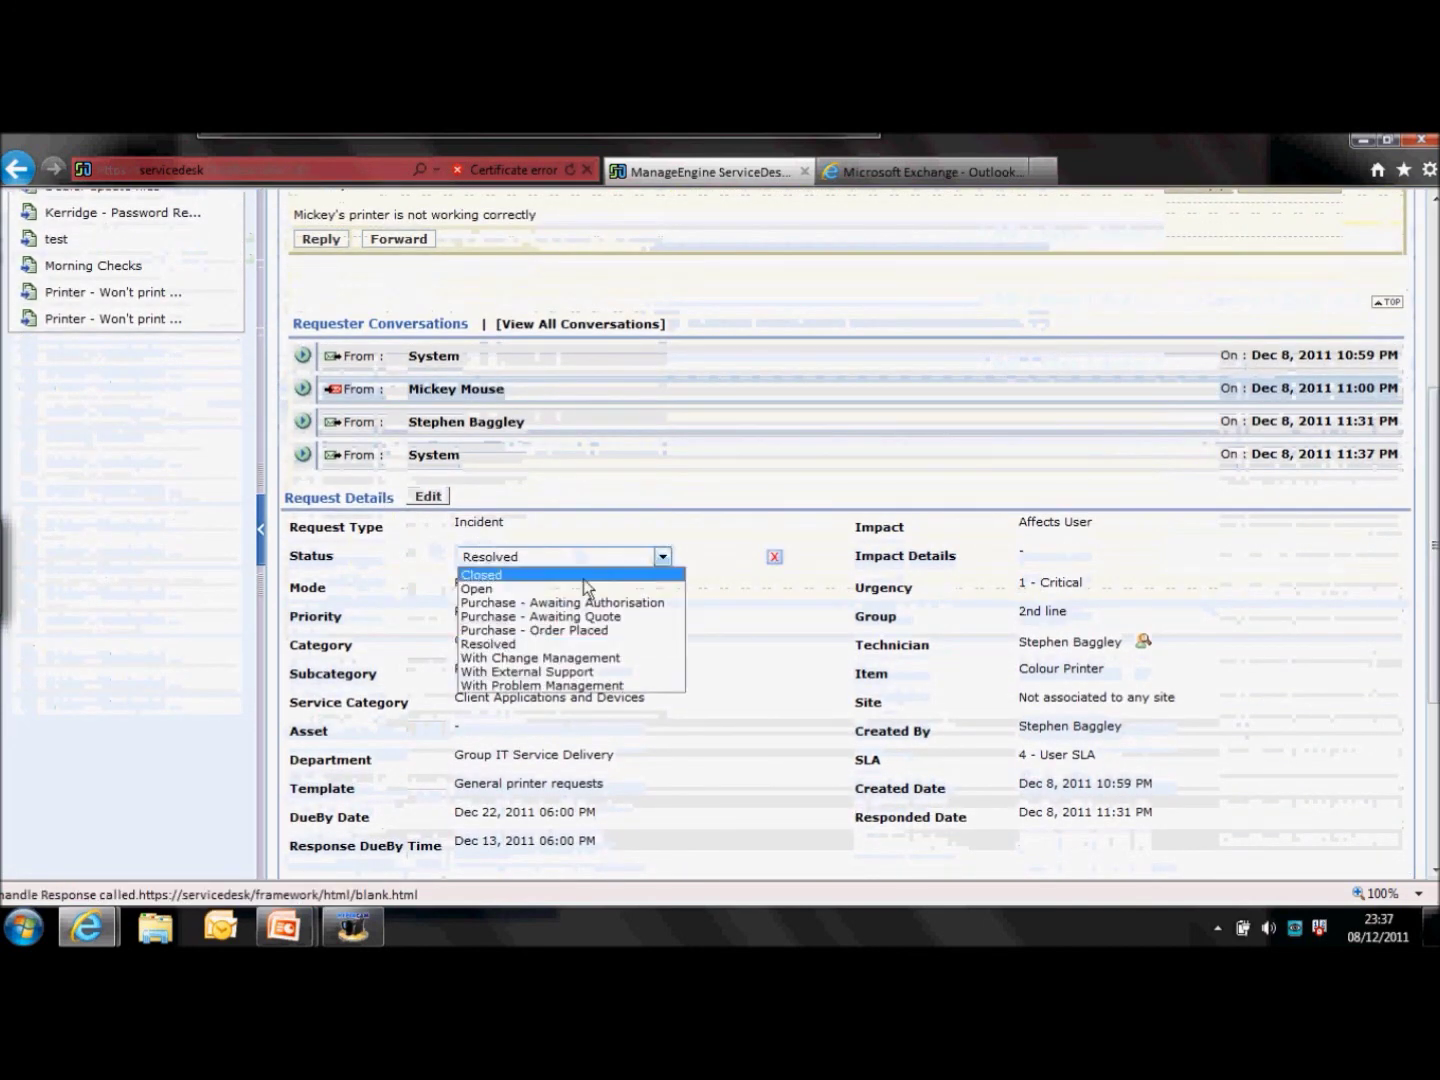
left_click(612, 574)
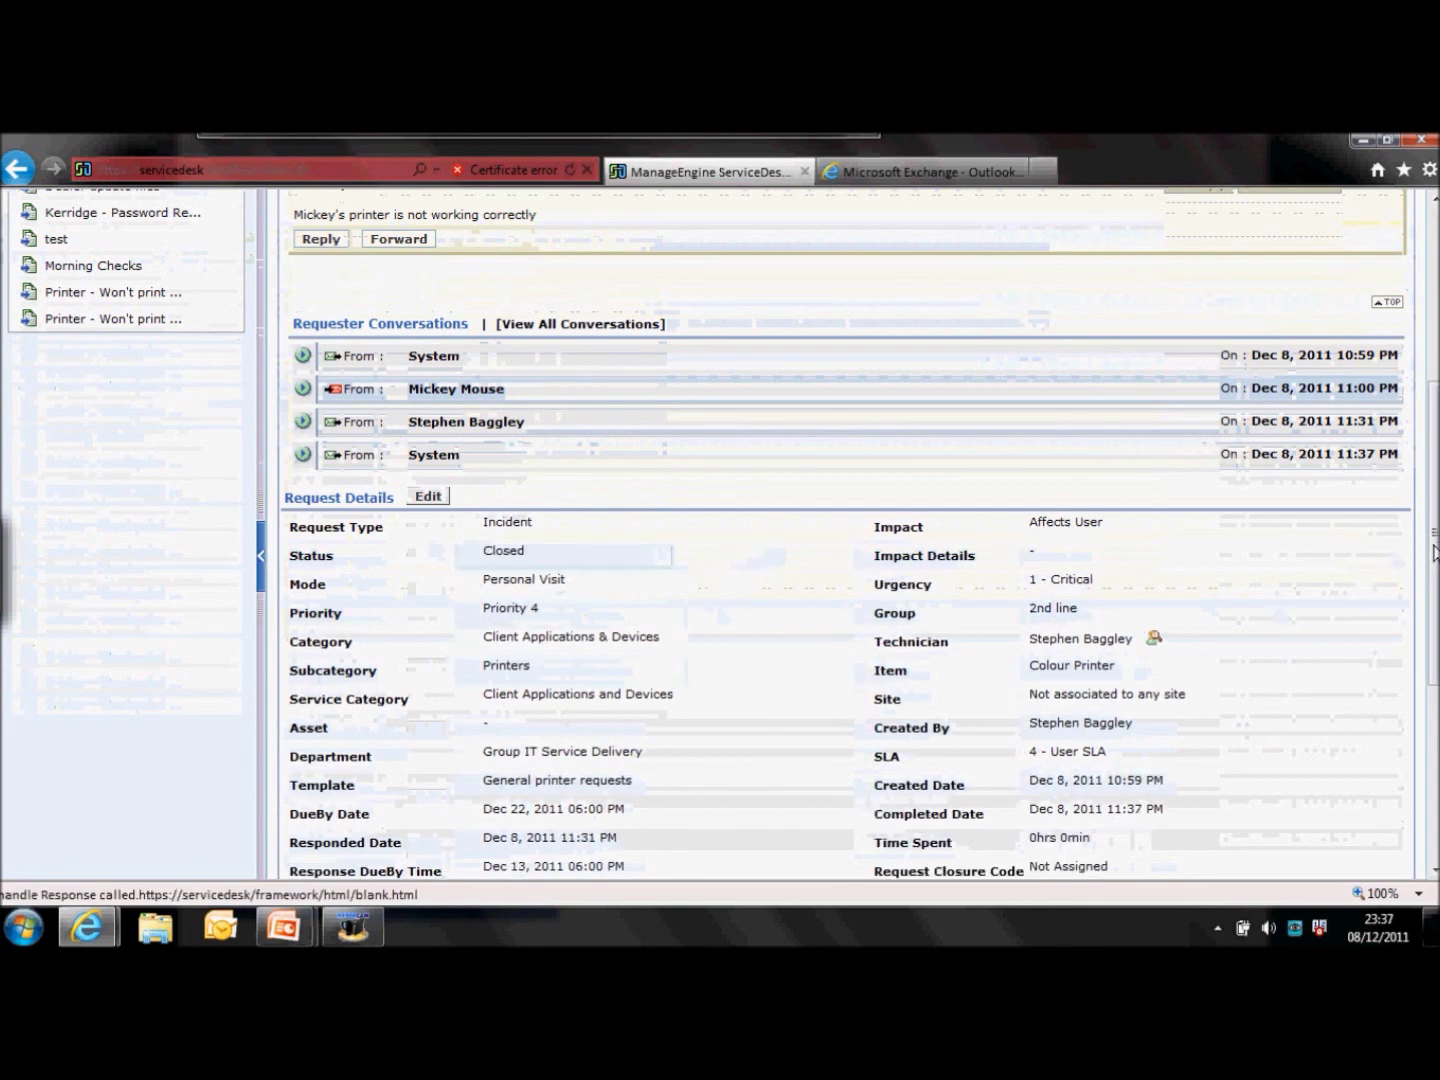
key("alt+Tab")
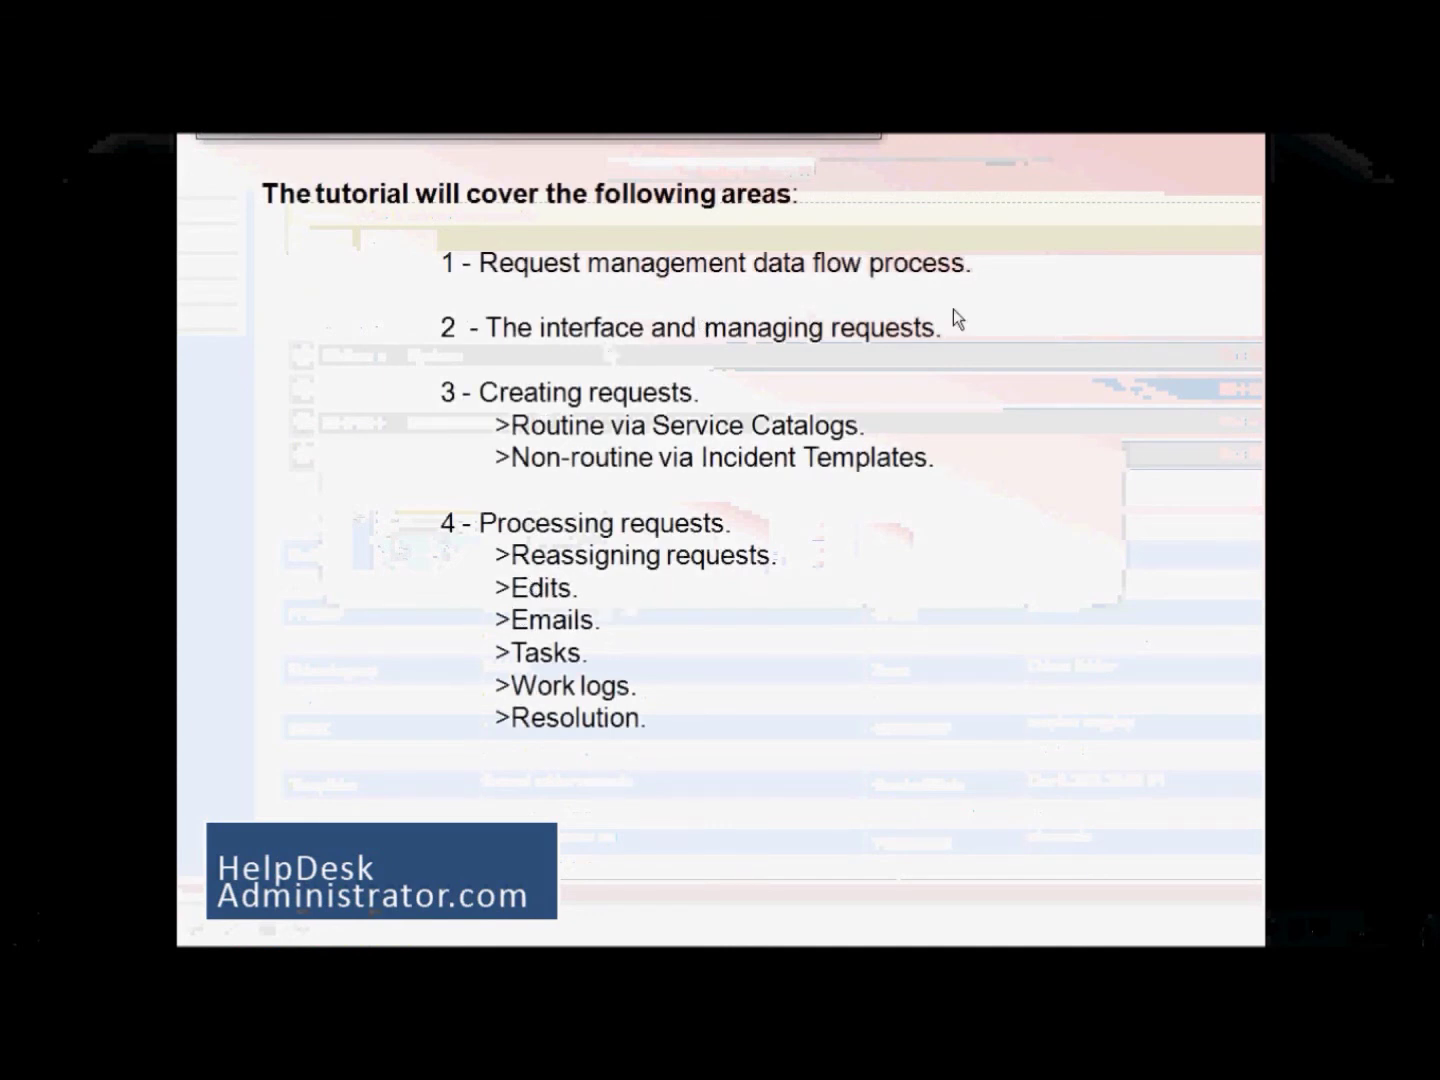
Erase the old ink and draw red ticks beside agenda items 1 to 4.
key("e")
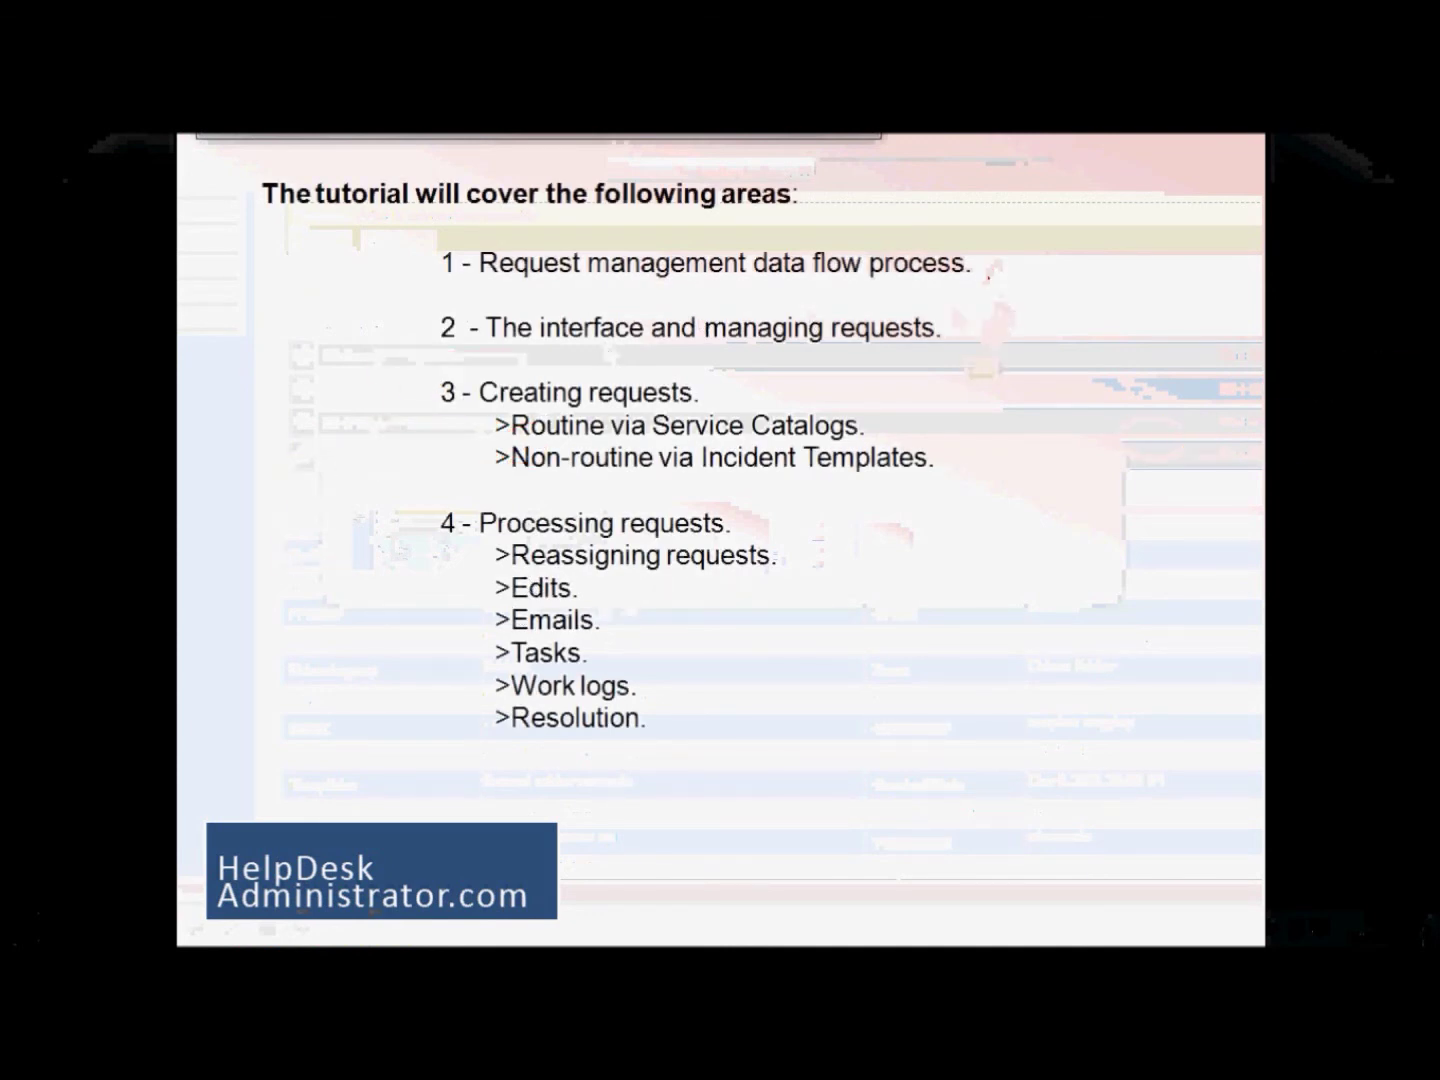
left_click_drag(984, 266, 1042, 249)
left_click_drag(953, 337, 1008, 312)
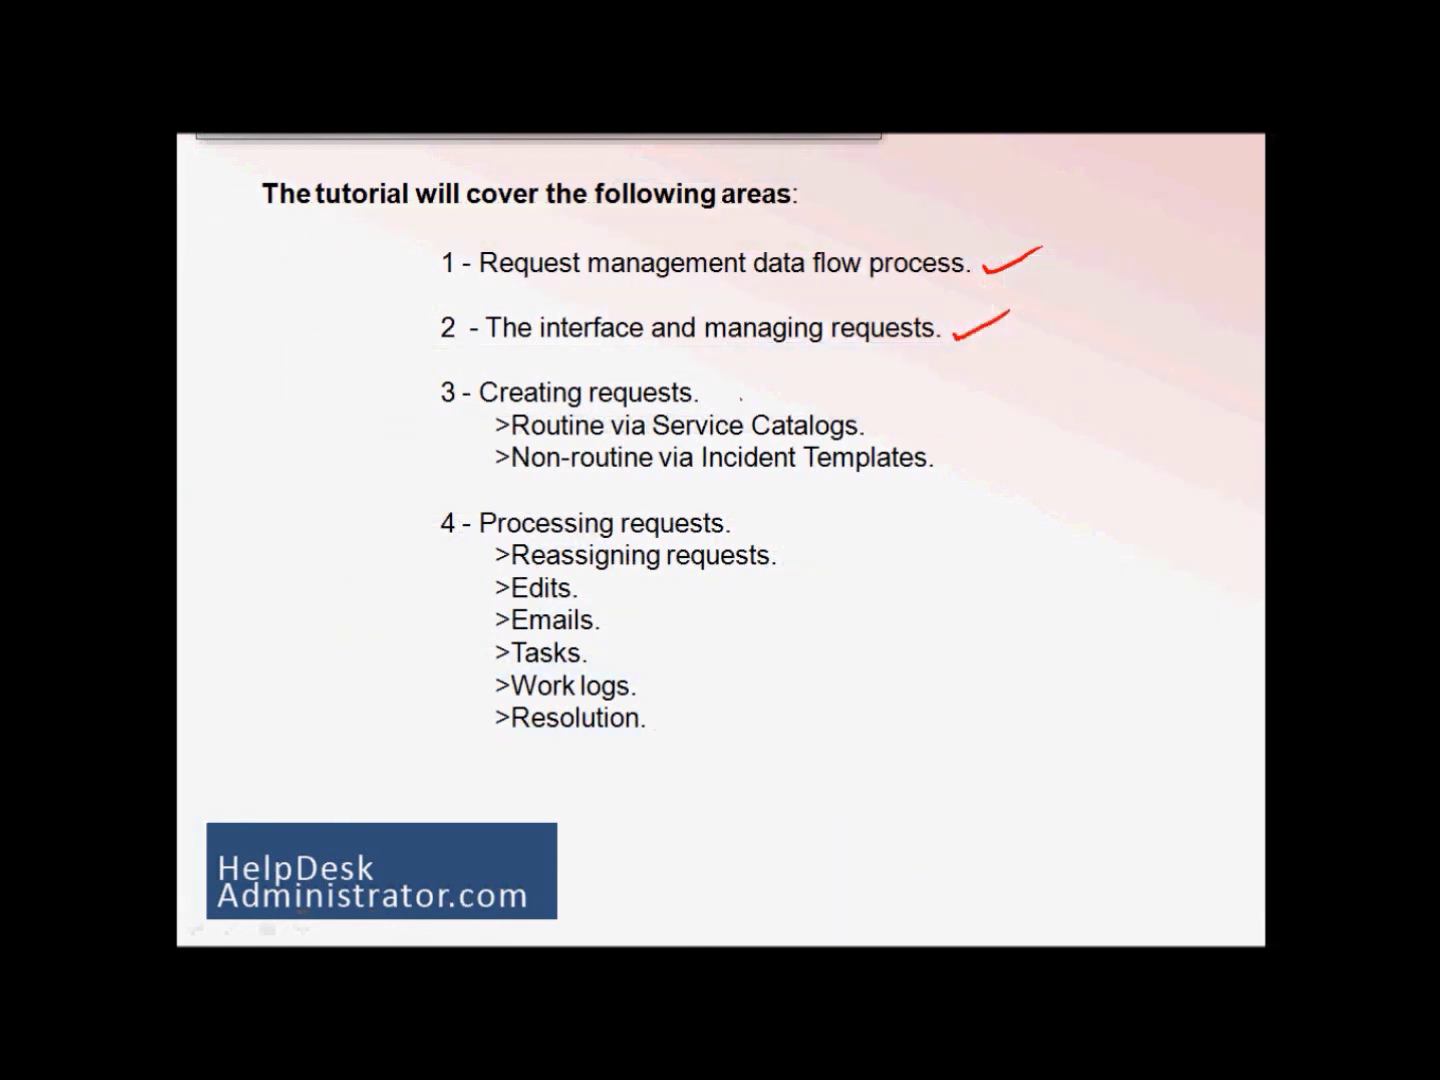
mouse_move(712, 396)
left_mouse_down()
mouse_move(720, 406)
mouse_move(774, 374)
left_mouse_up()
left_click_drag(738, 526, 788, 515)
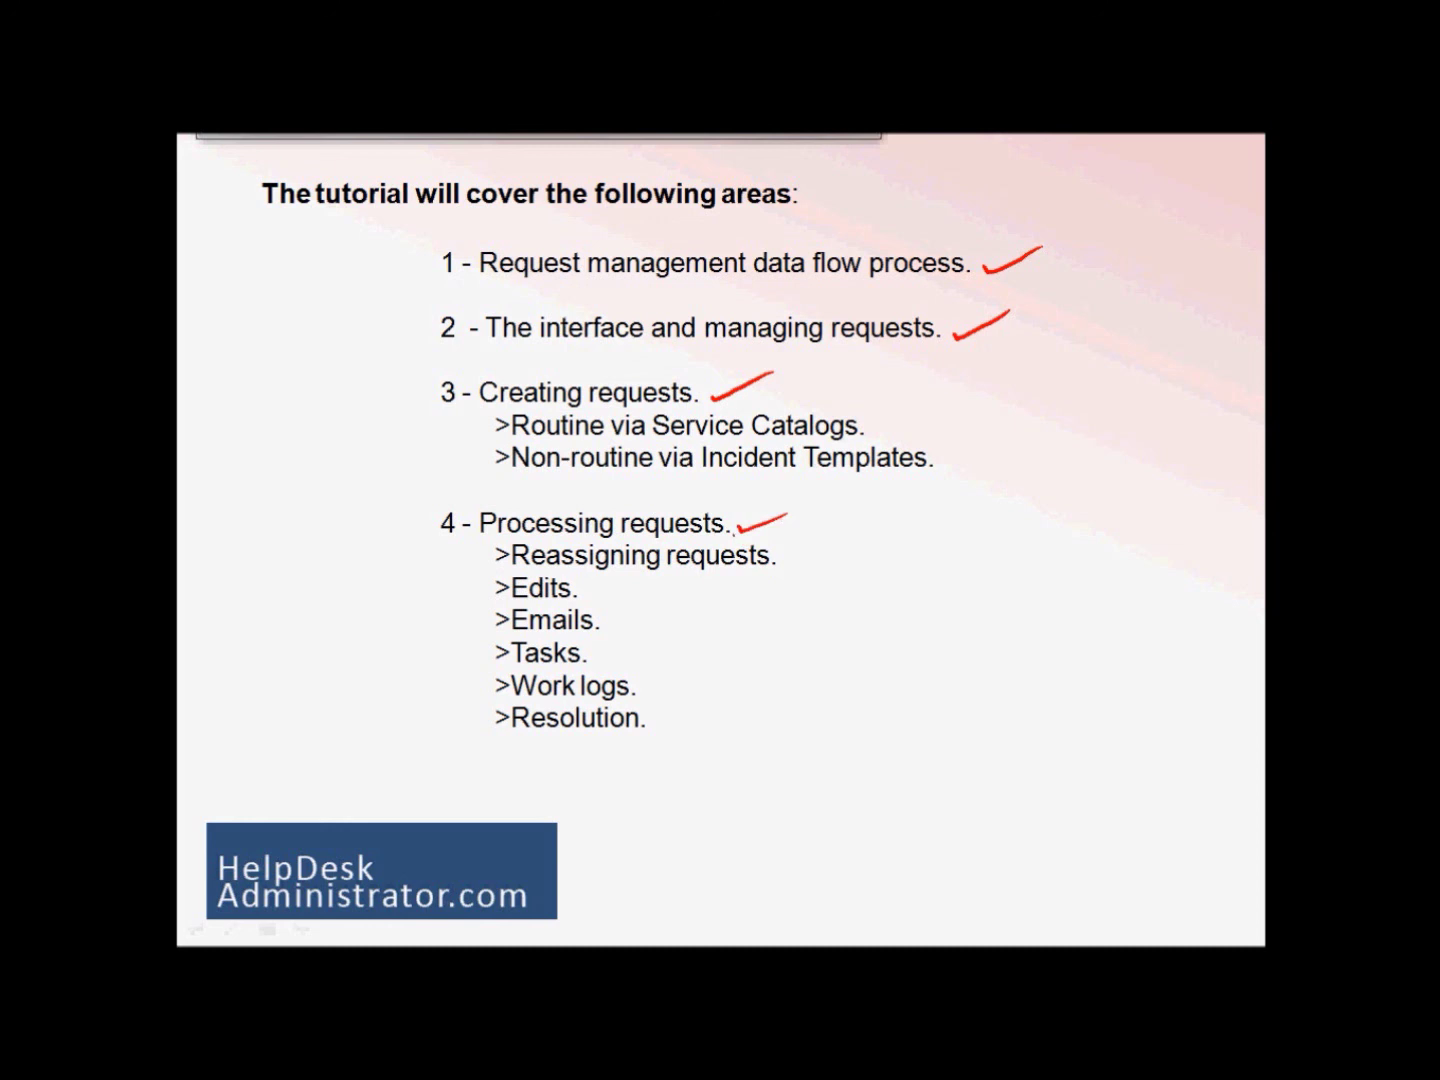